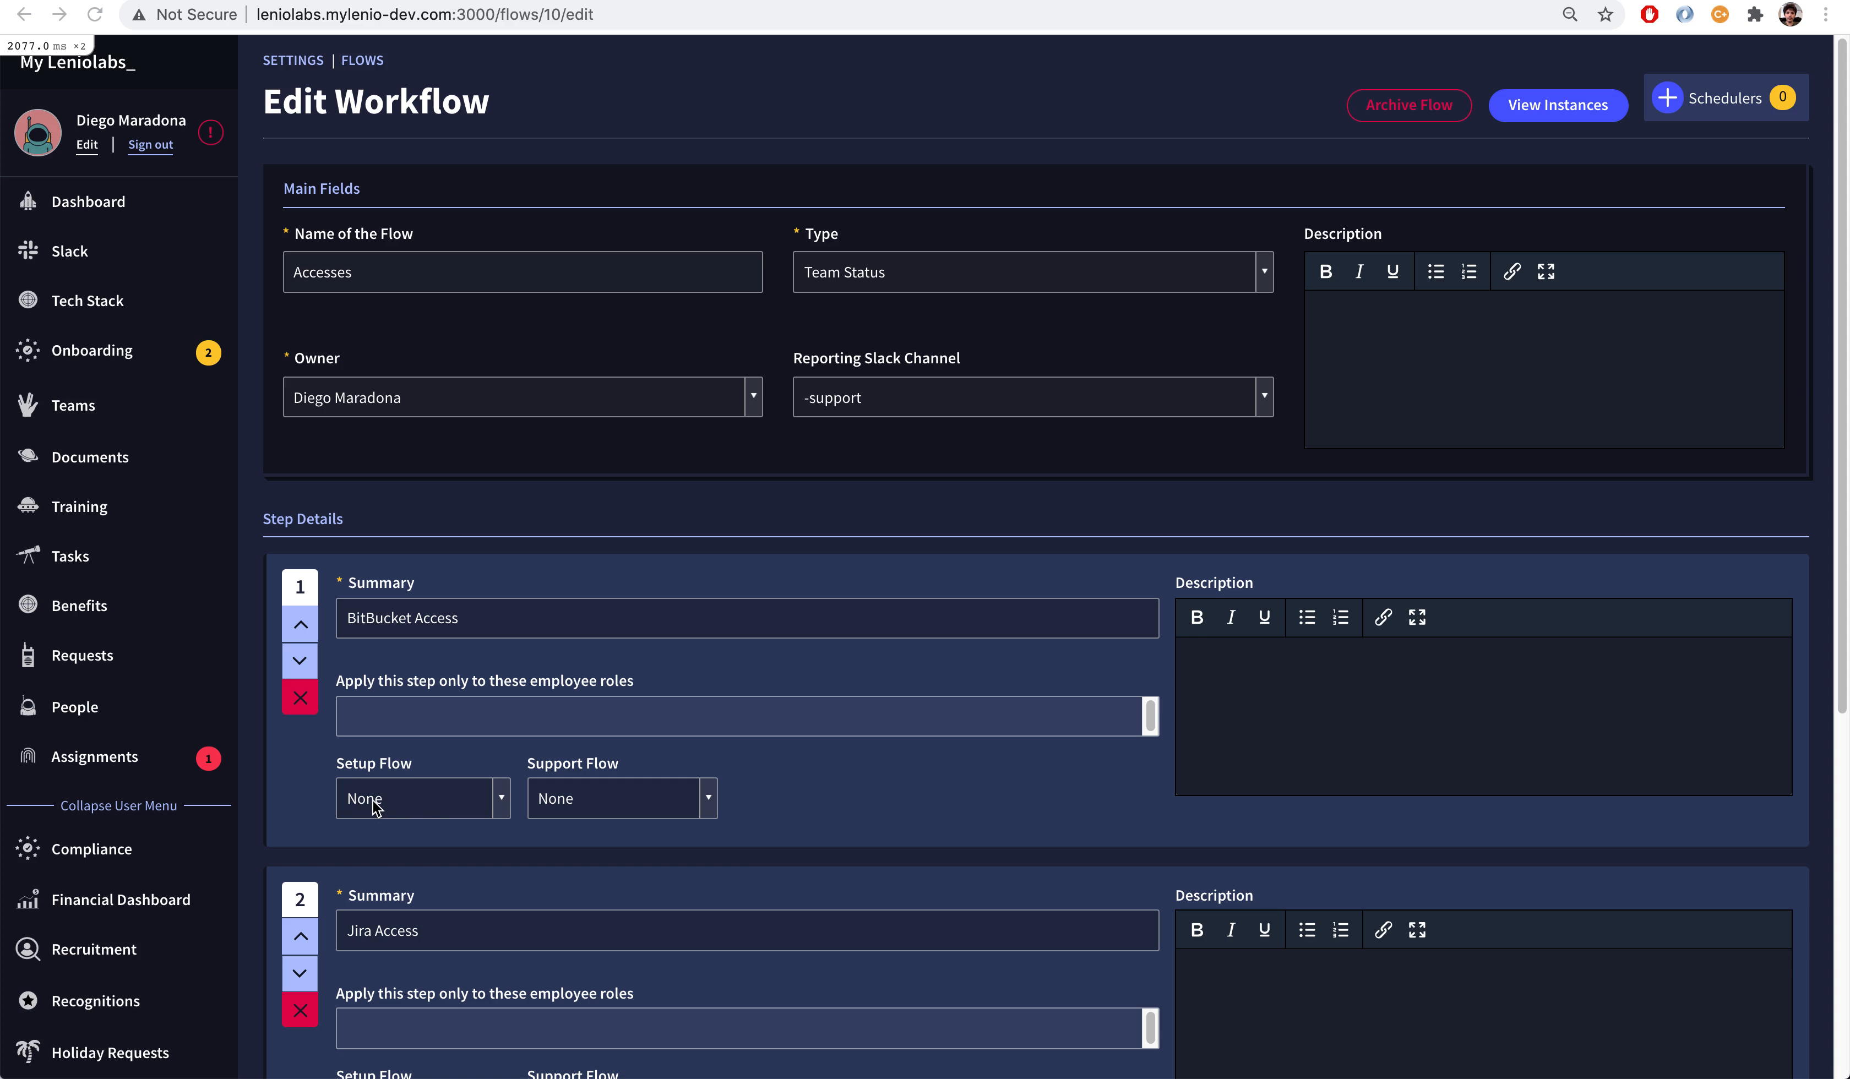
Step: Start a new workflow named "BitBucket Setup" of type Setup, with the signed-in person as its owner
scroll(187, 830, down, 7)
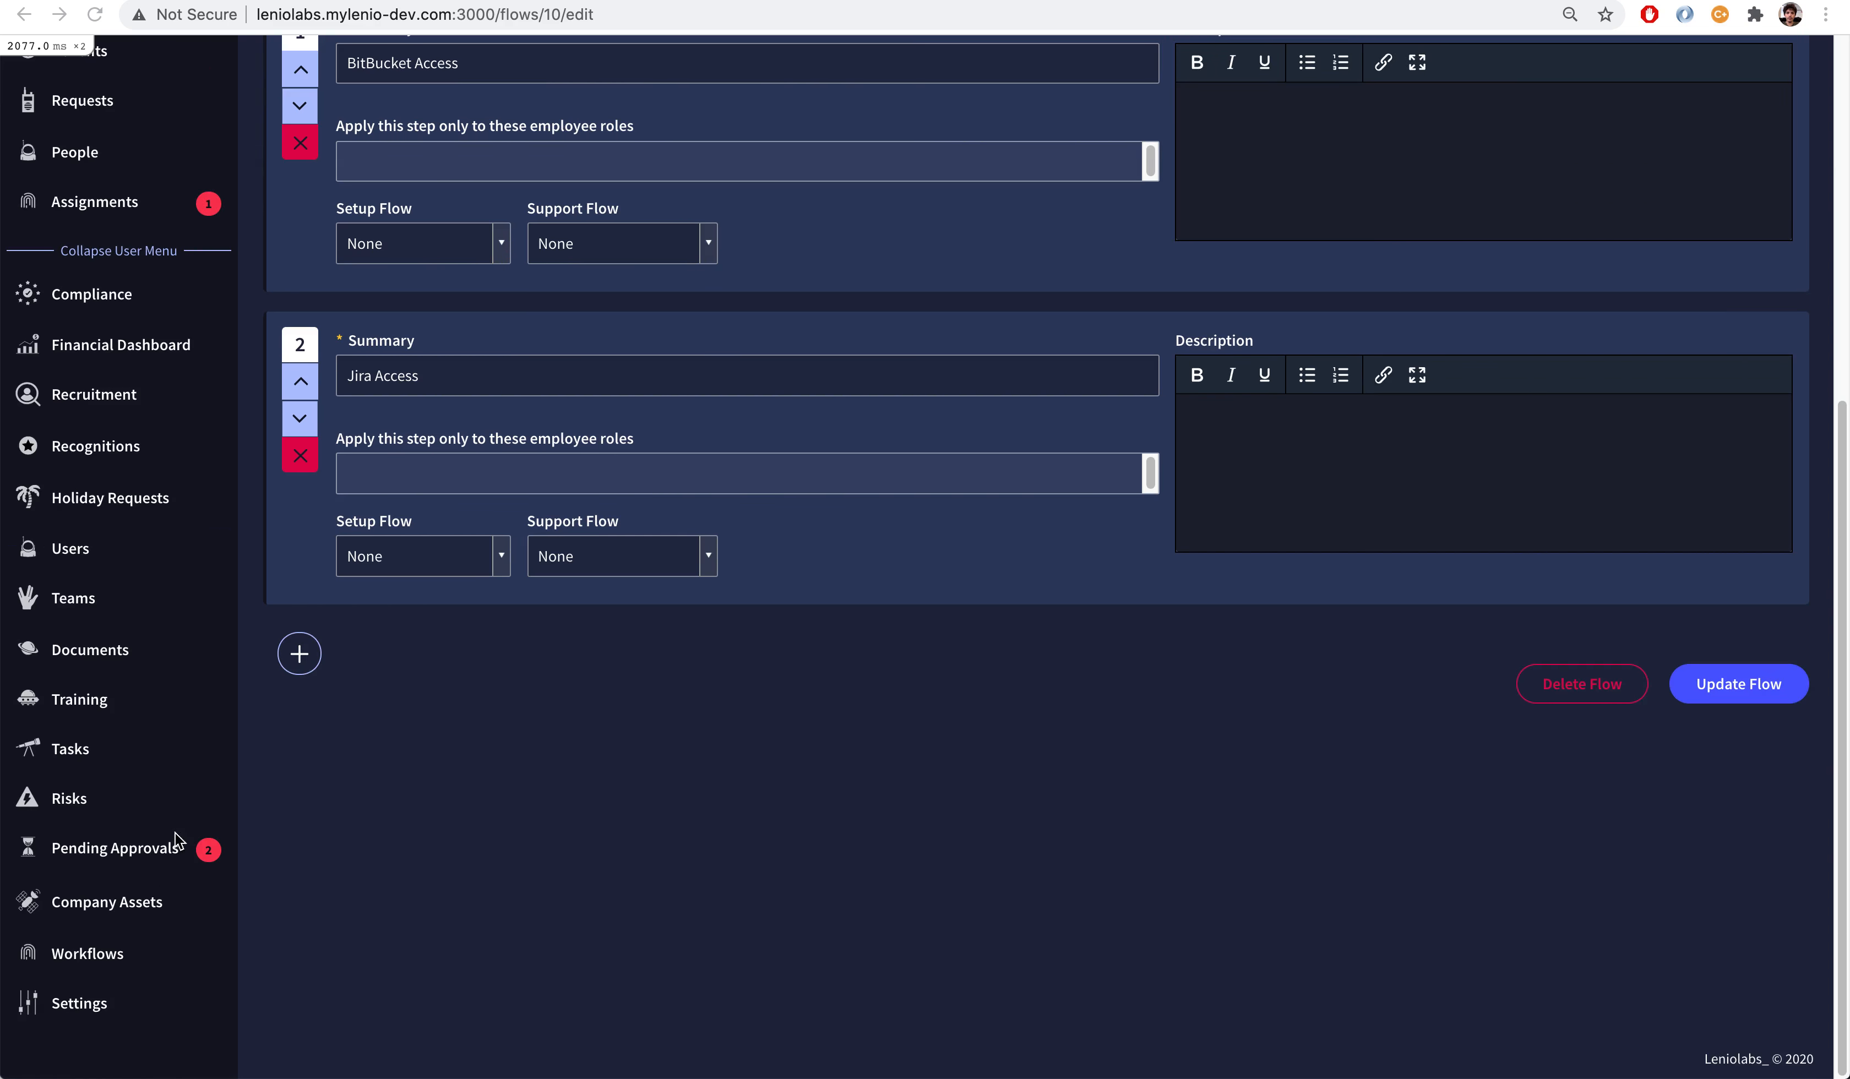
click(92, 955)
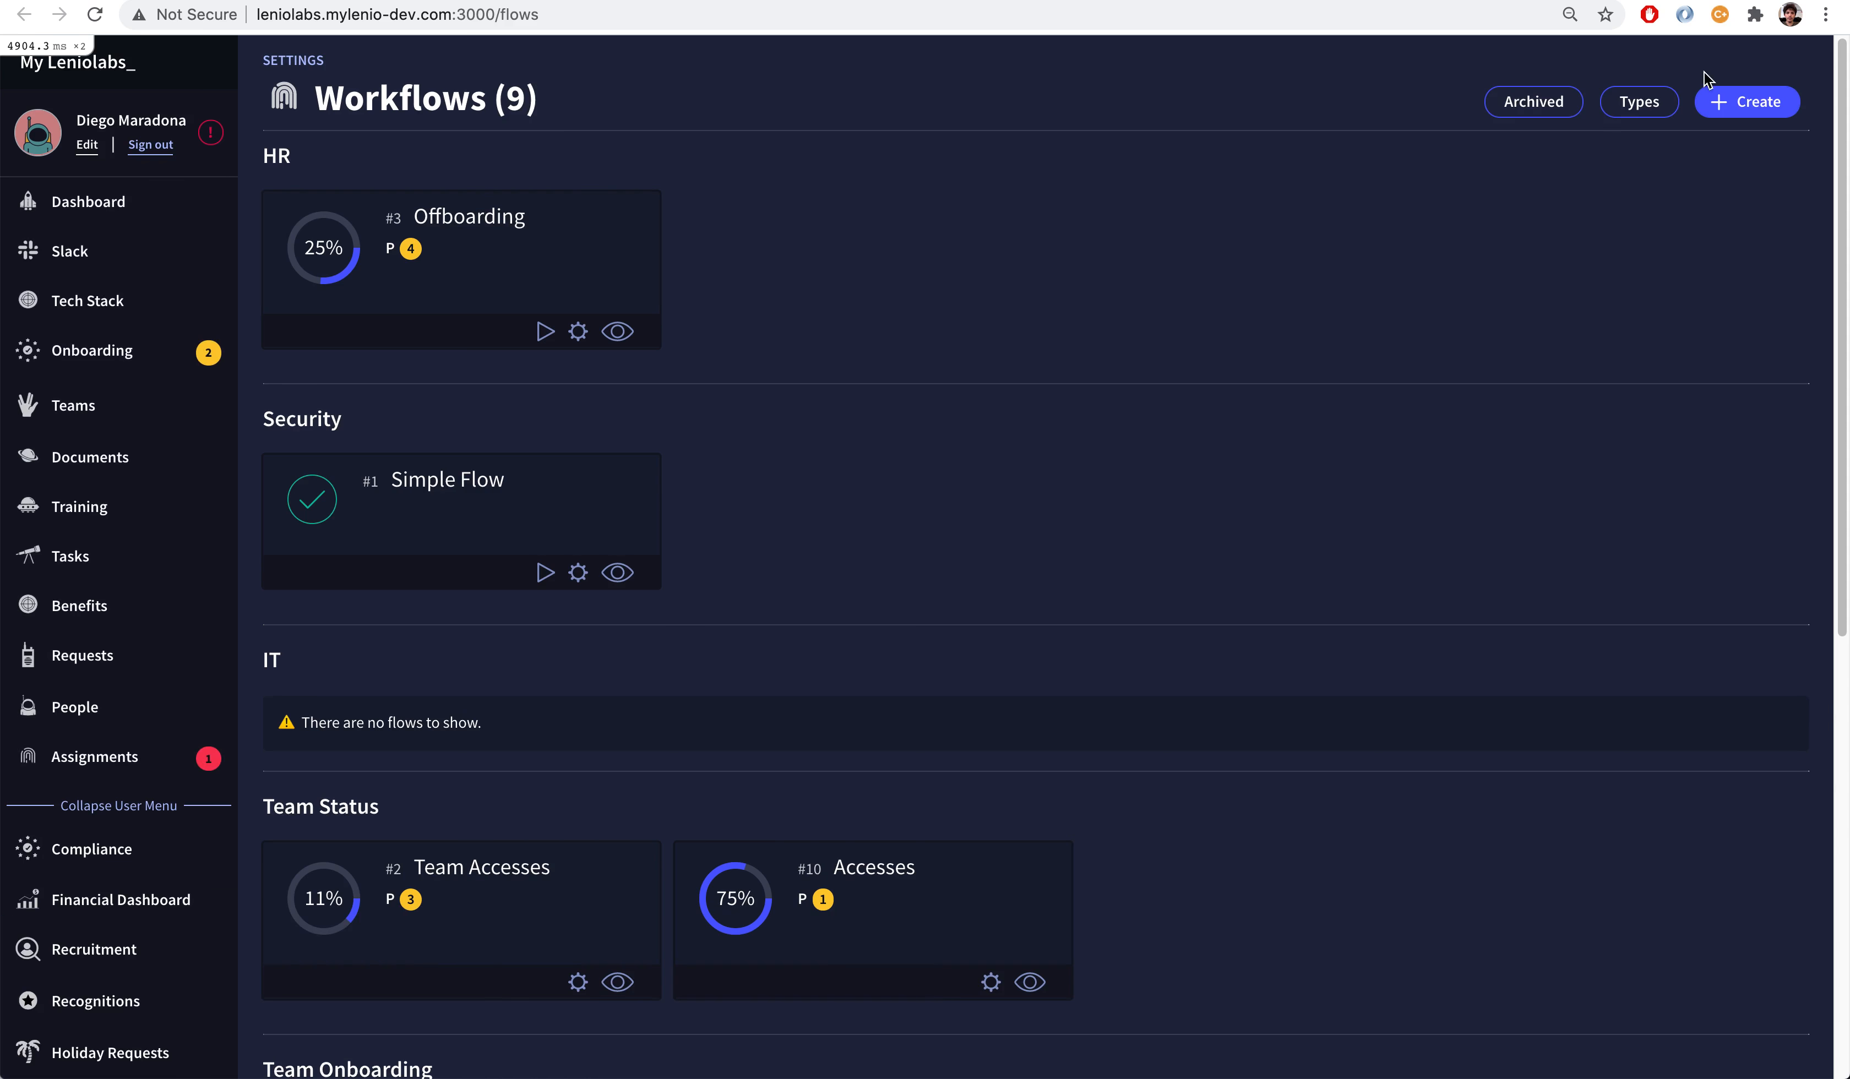
click(1739, 111)
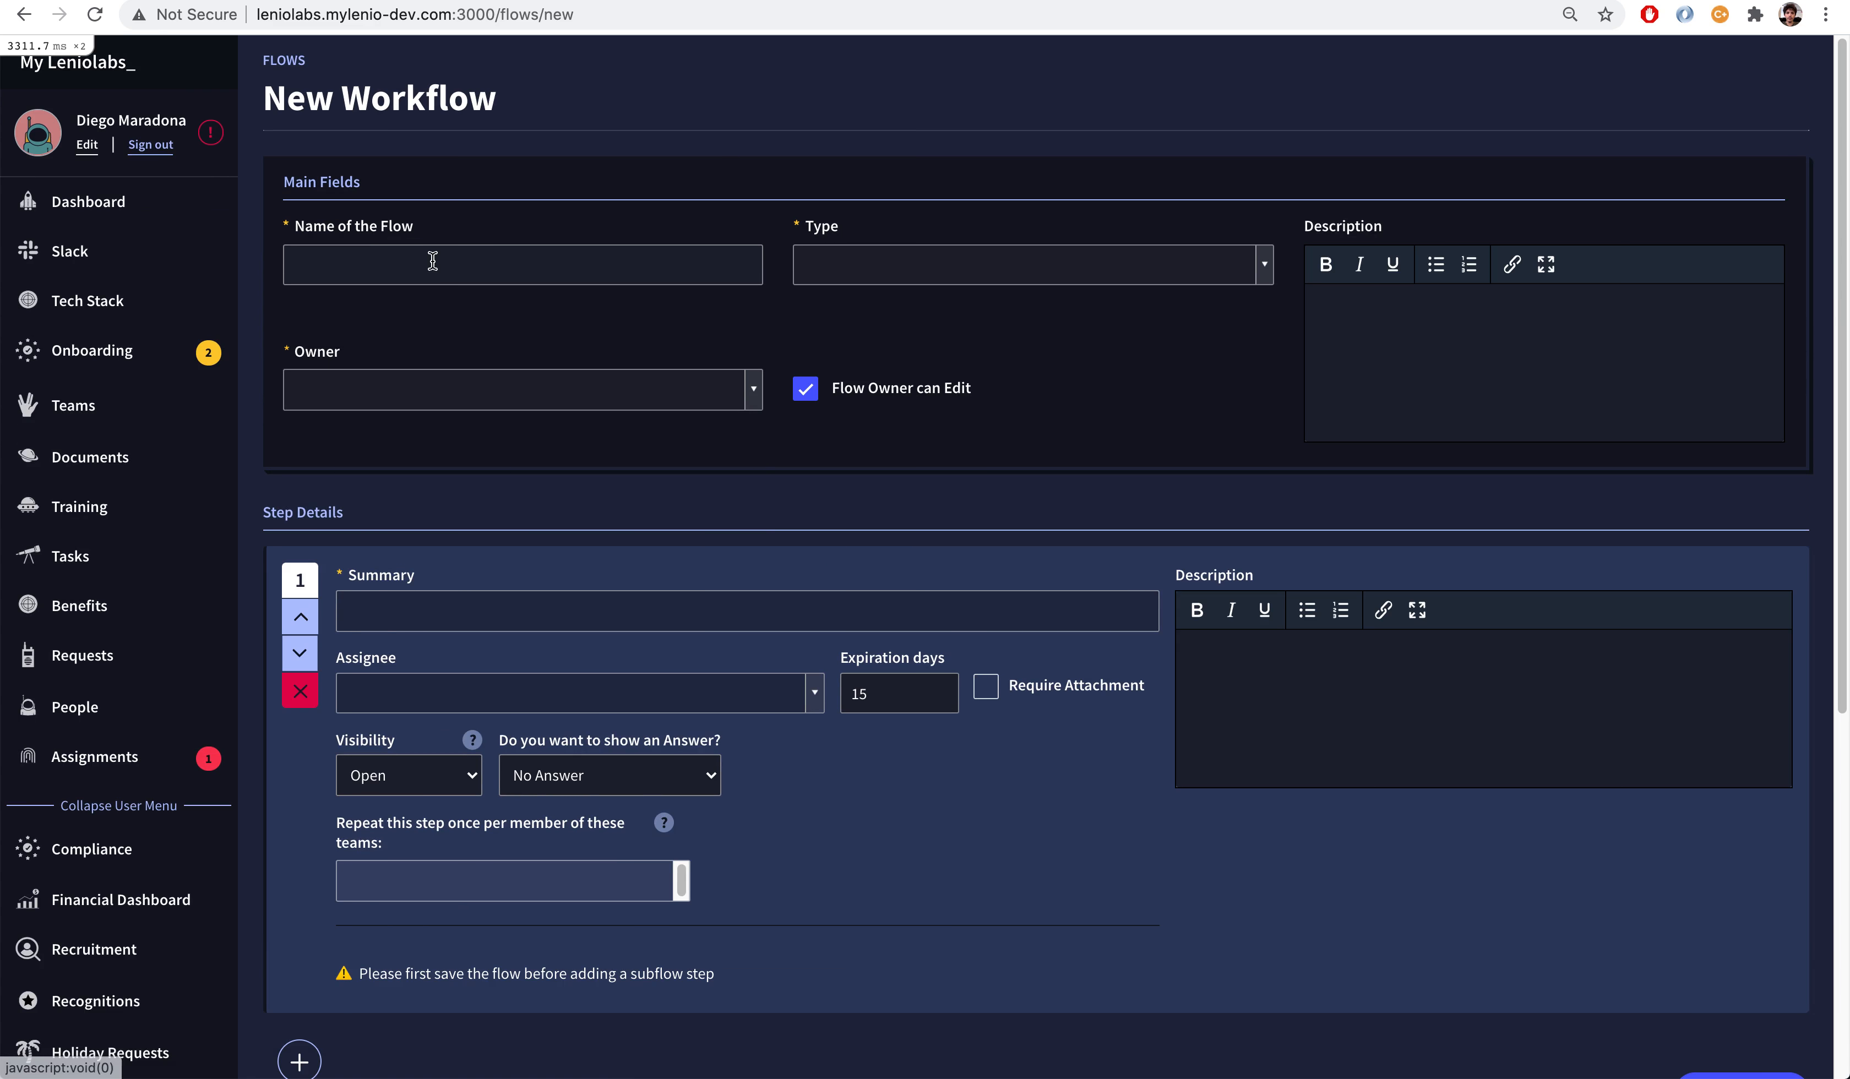
click(521, 248)
text(Bit)
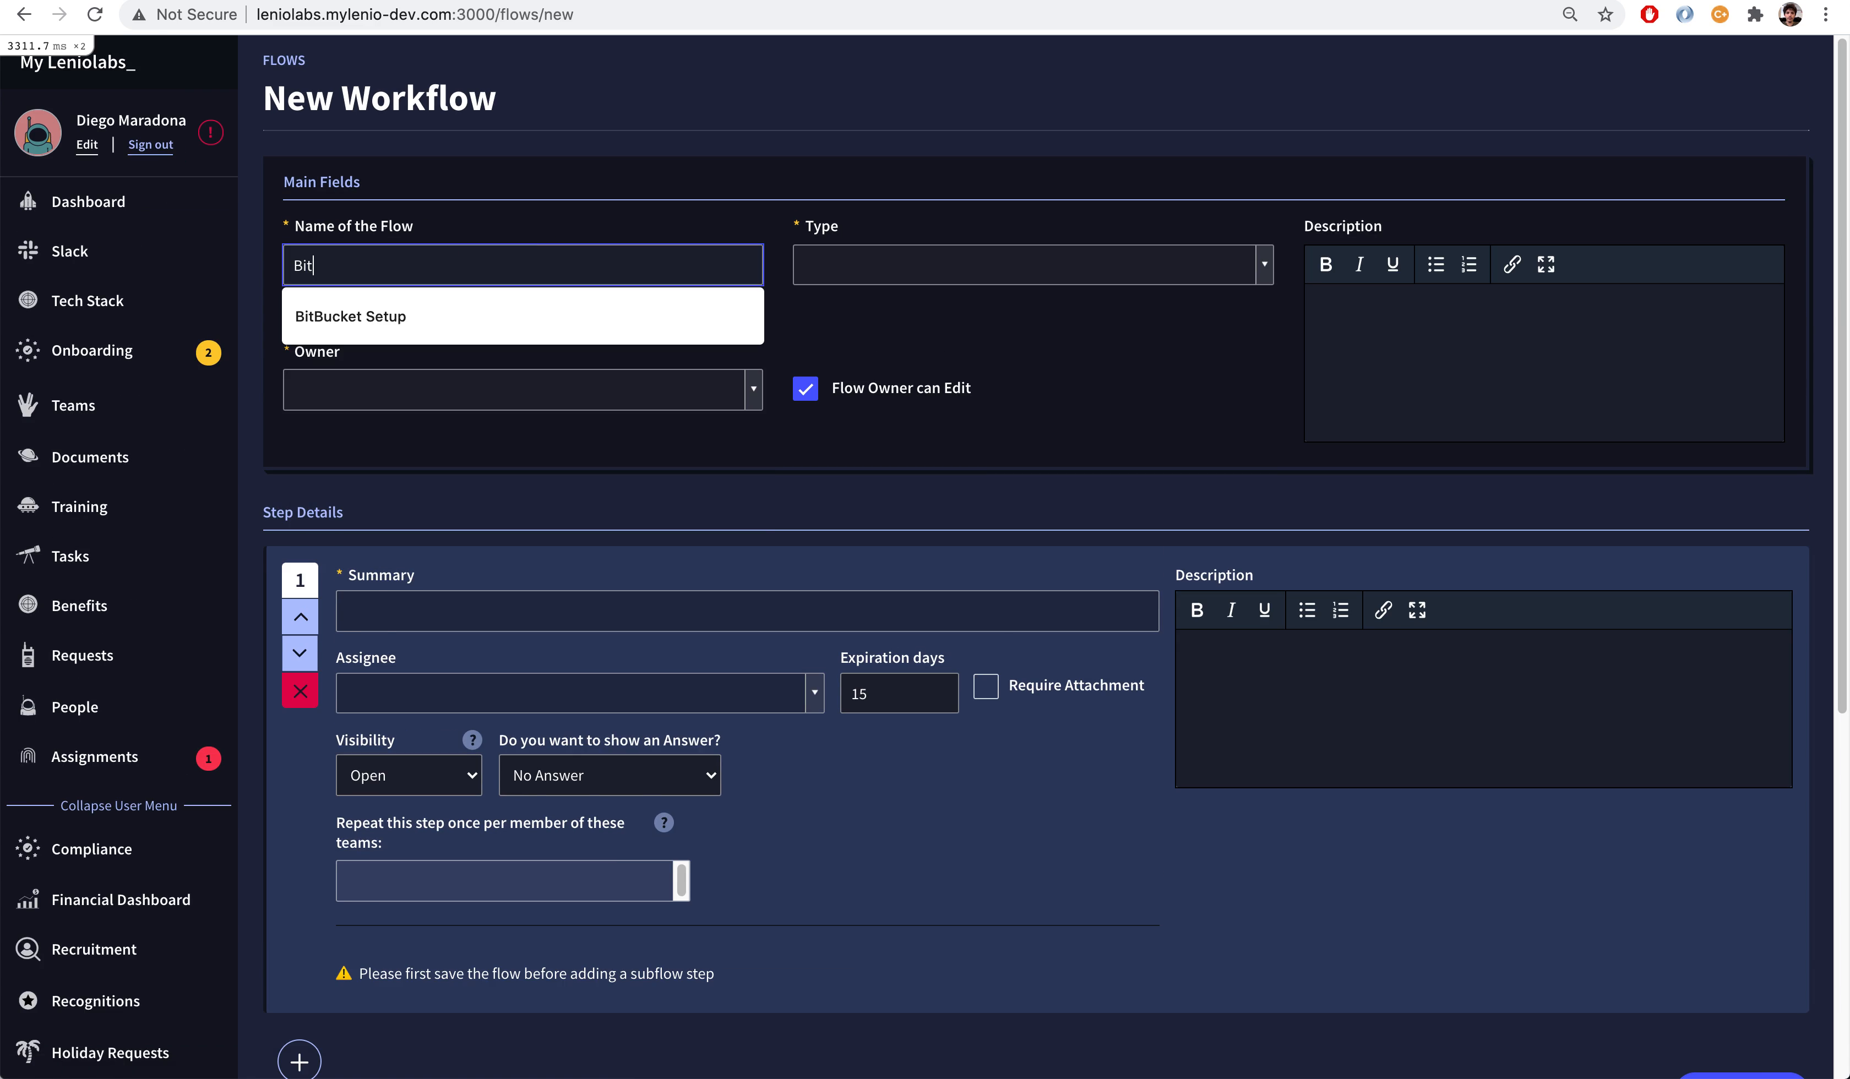
text(Bucket Setup)
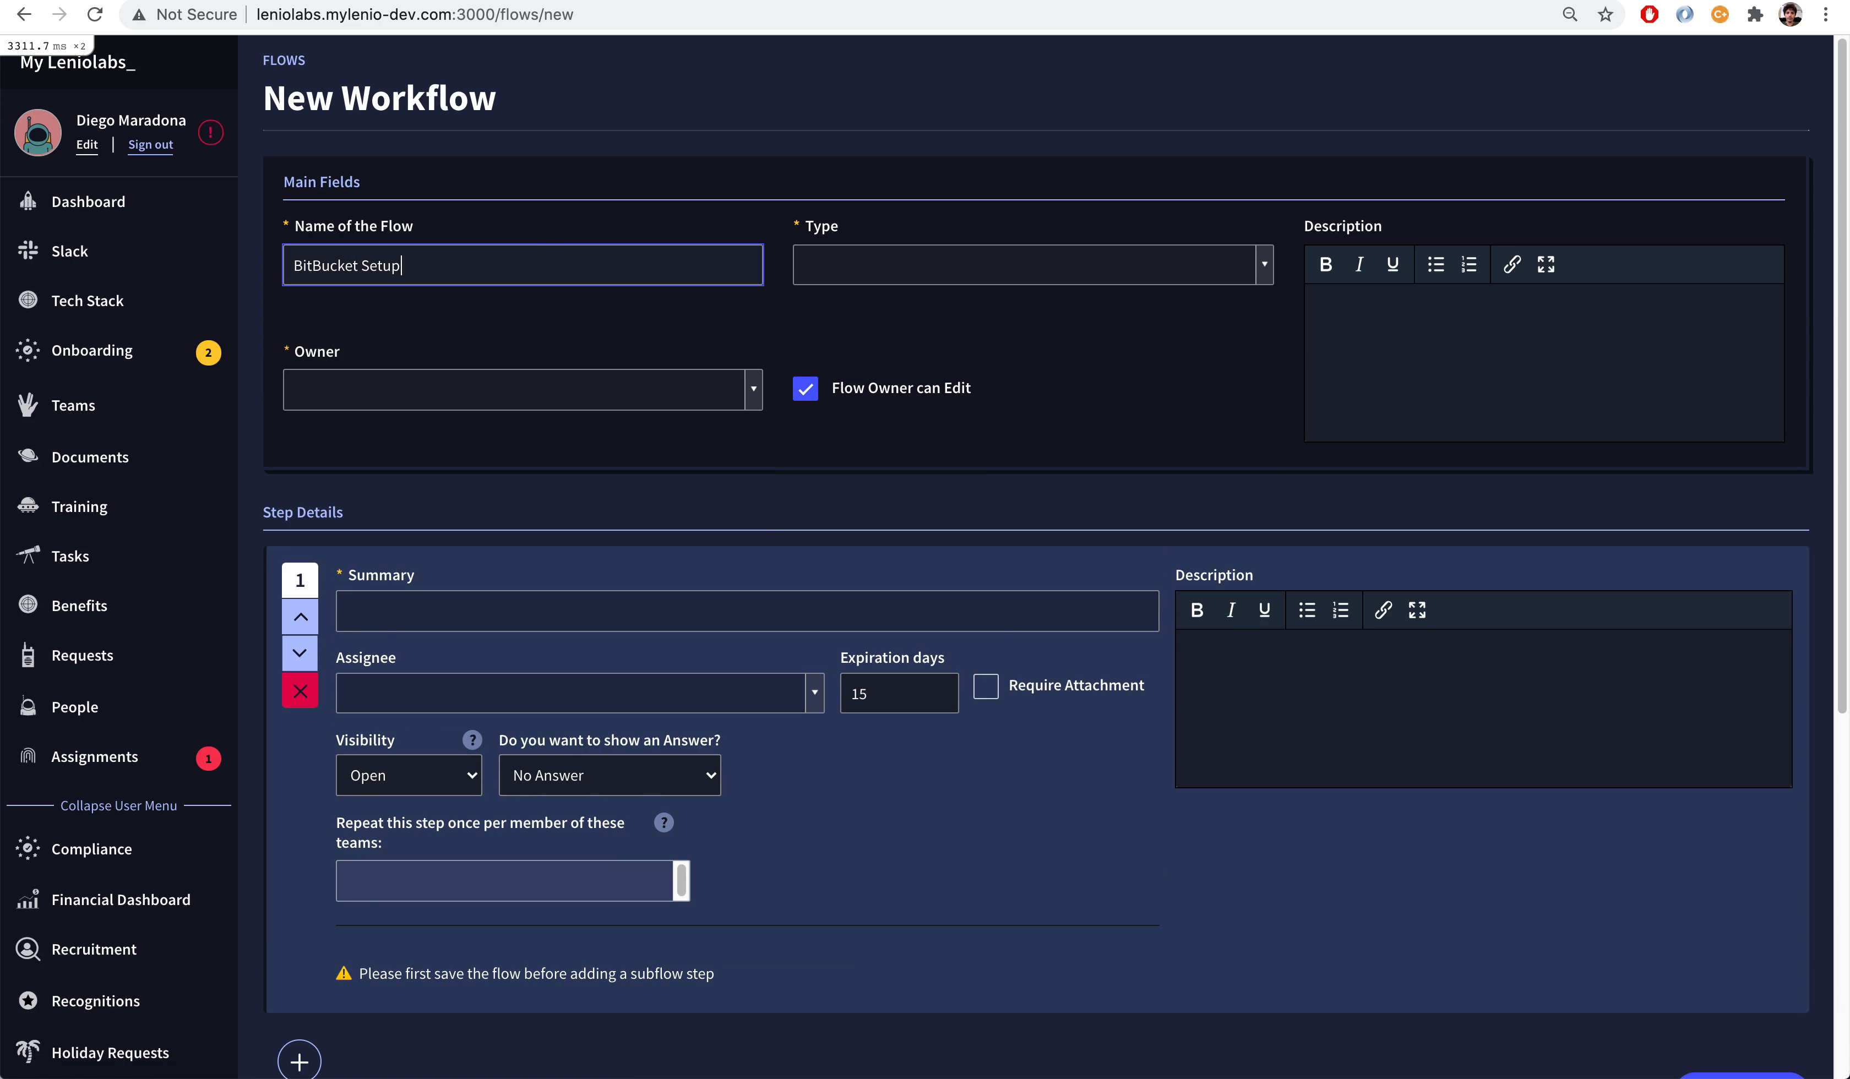
click(900, 252)
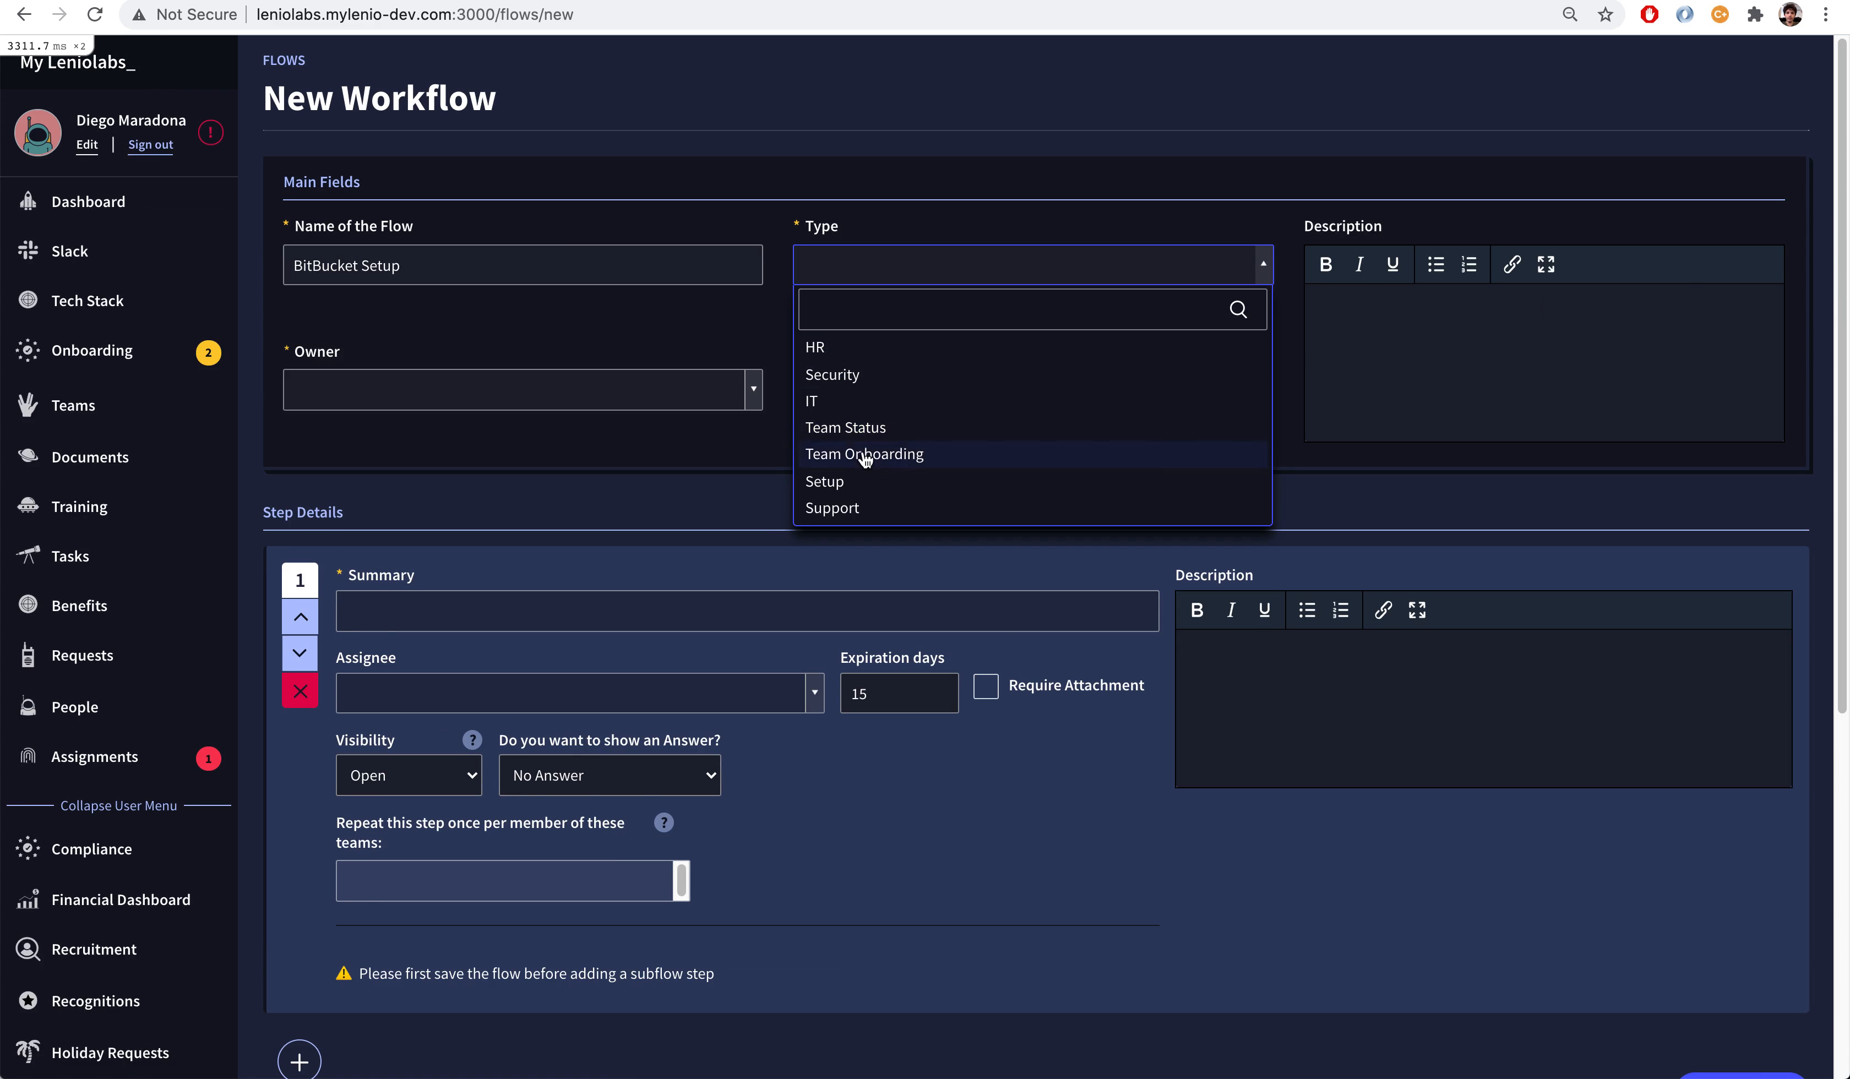
click(860, 482)
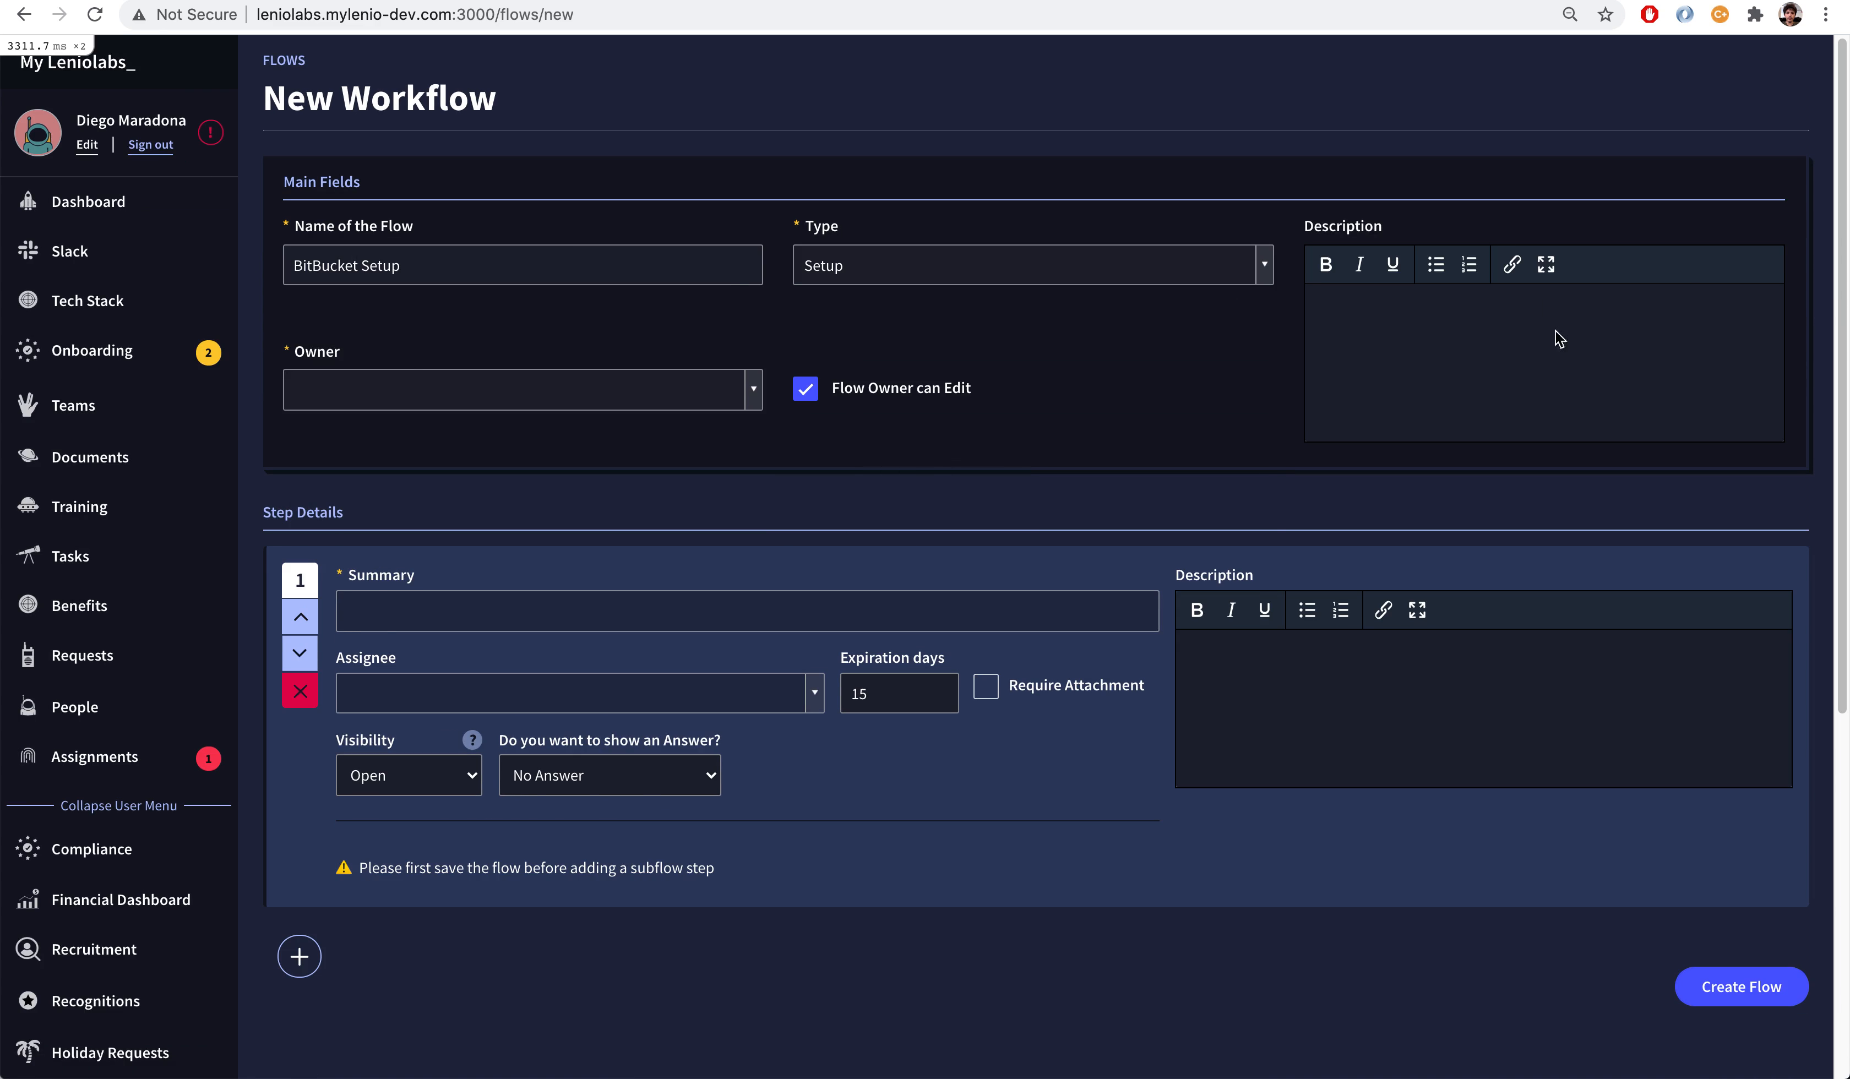
click(400, 392)
click(356, 498)
Step: Give step 1 the summary "Create user" and assign it to the workflow's owner
click(441, 604)
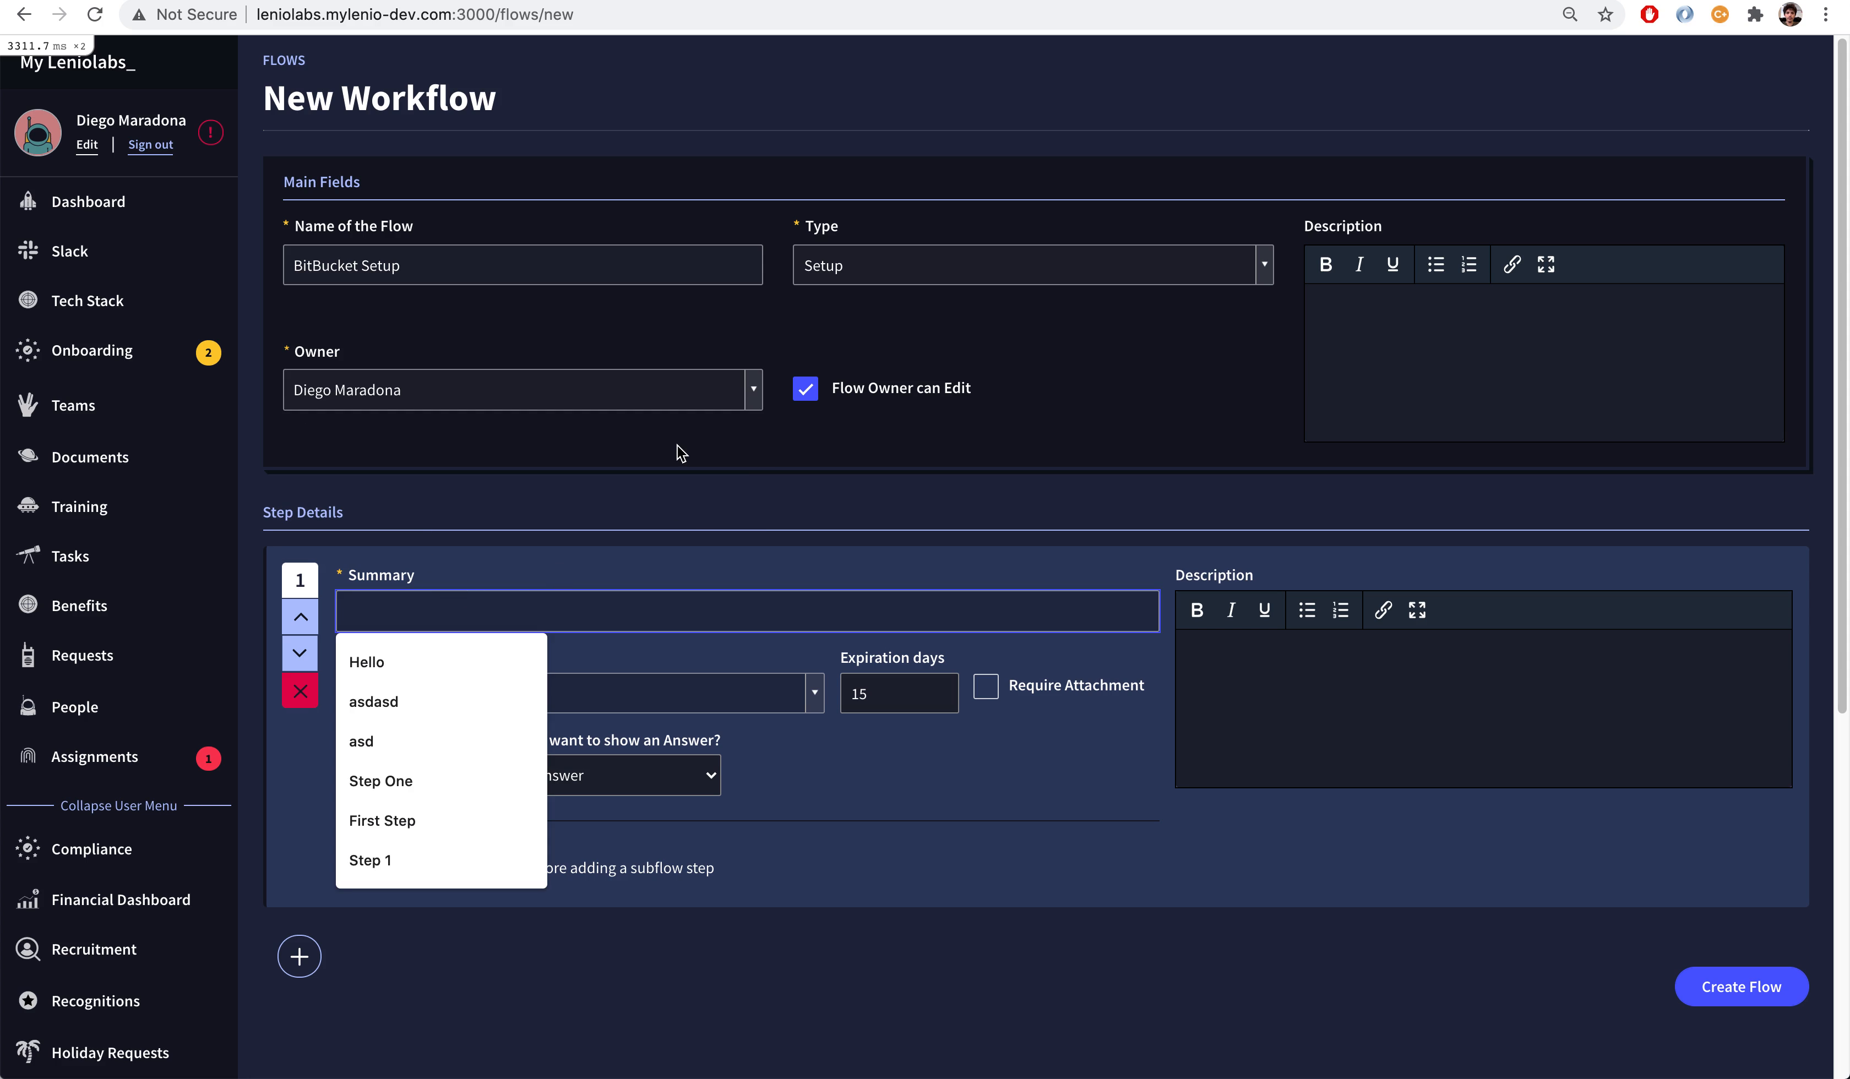
text(Create )
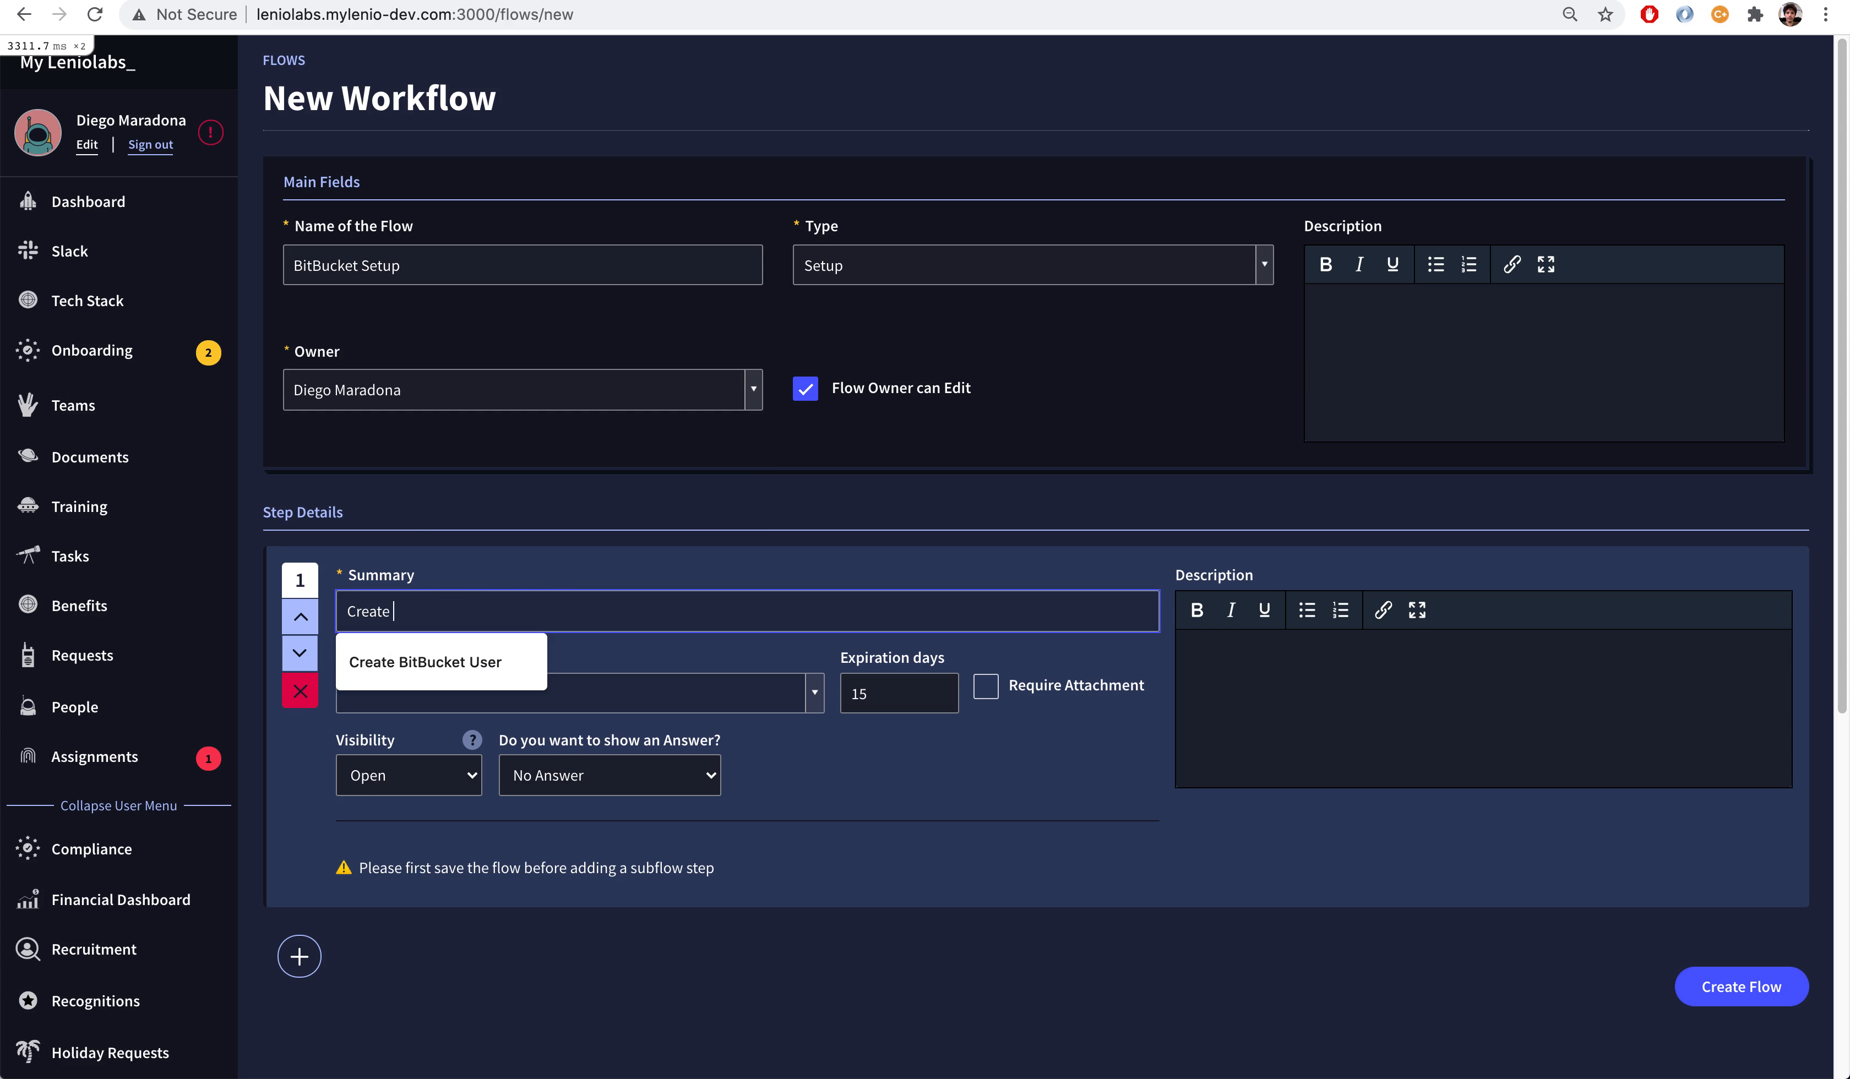
text(user)
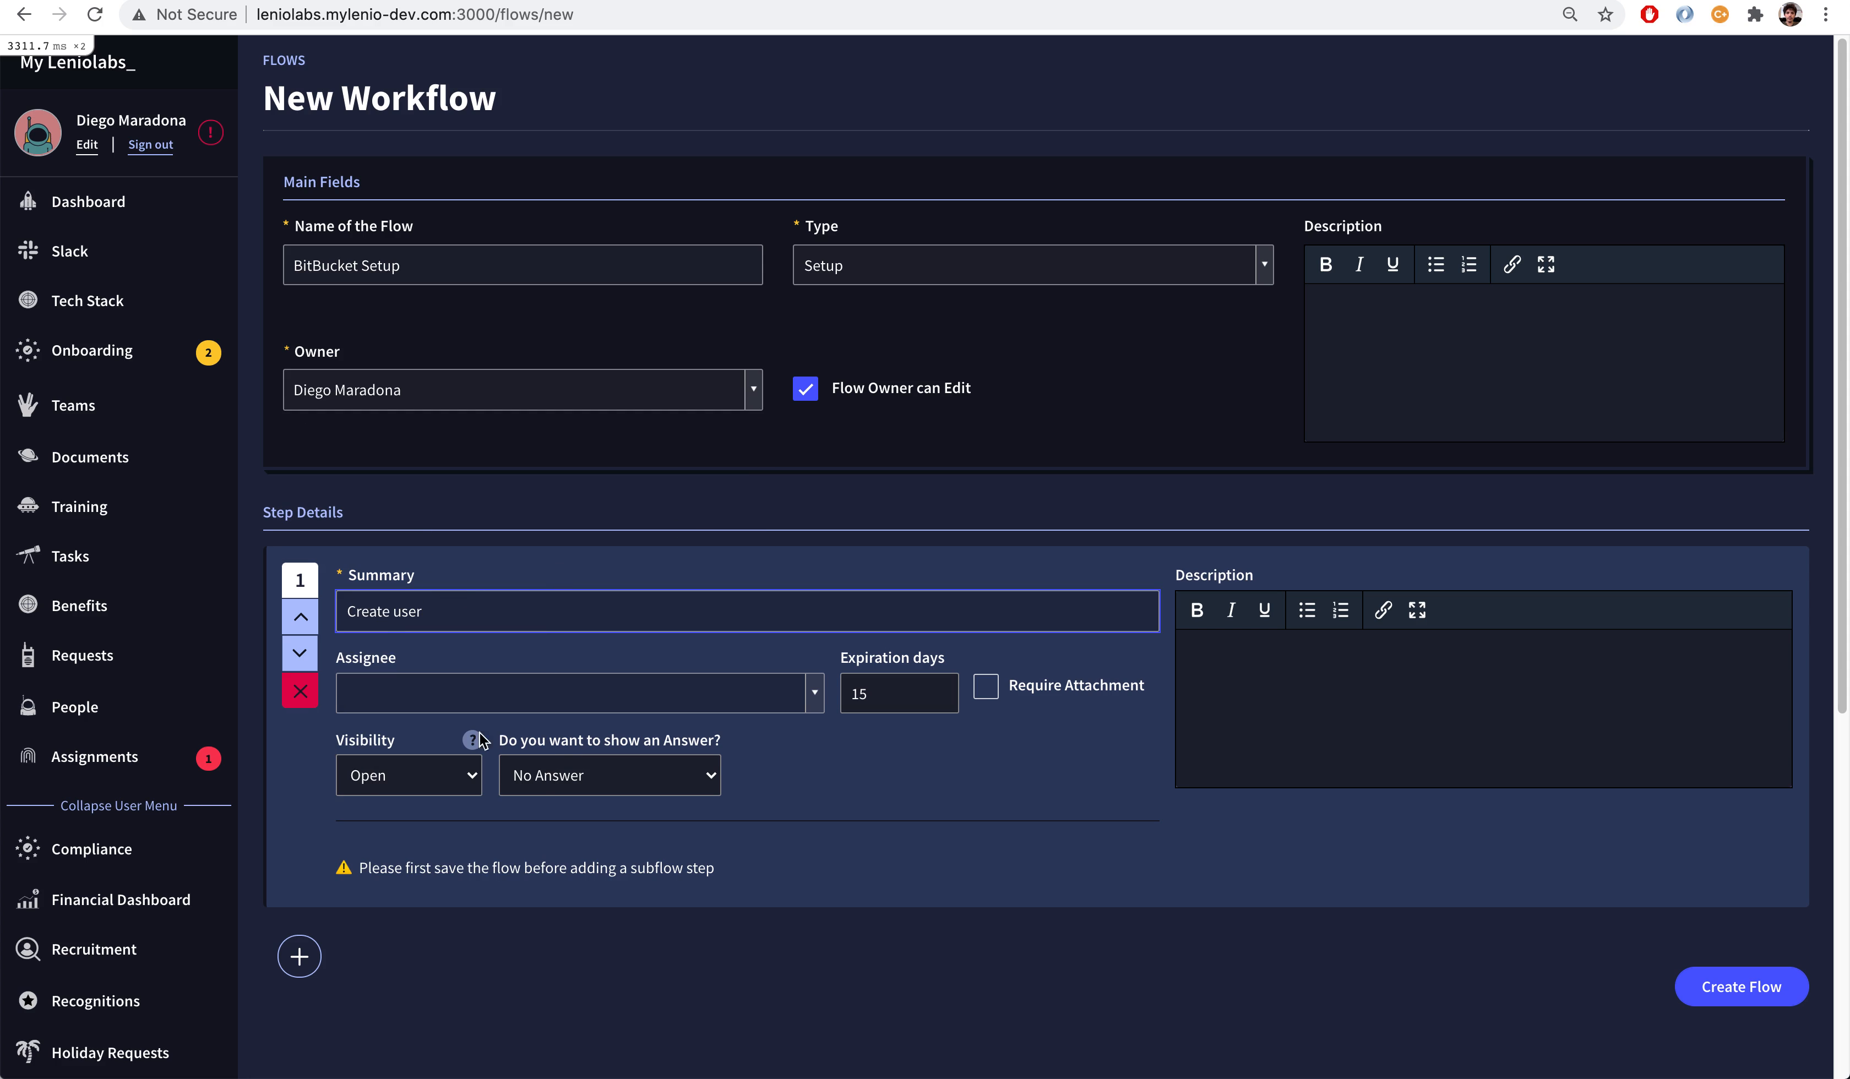
click(656, 690)
click(398, 829)
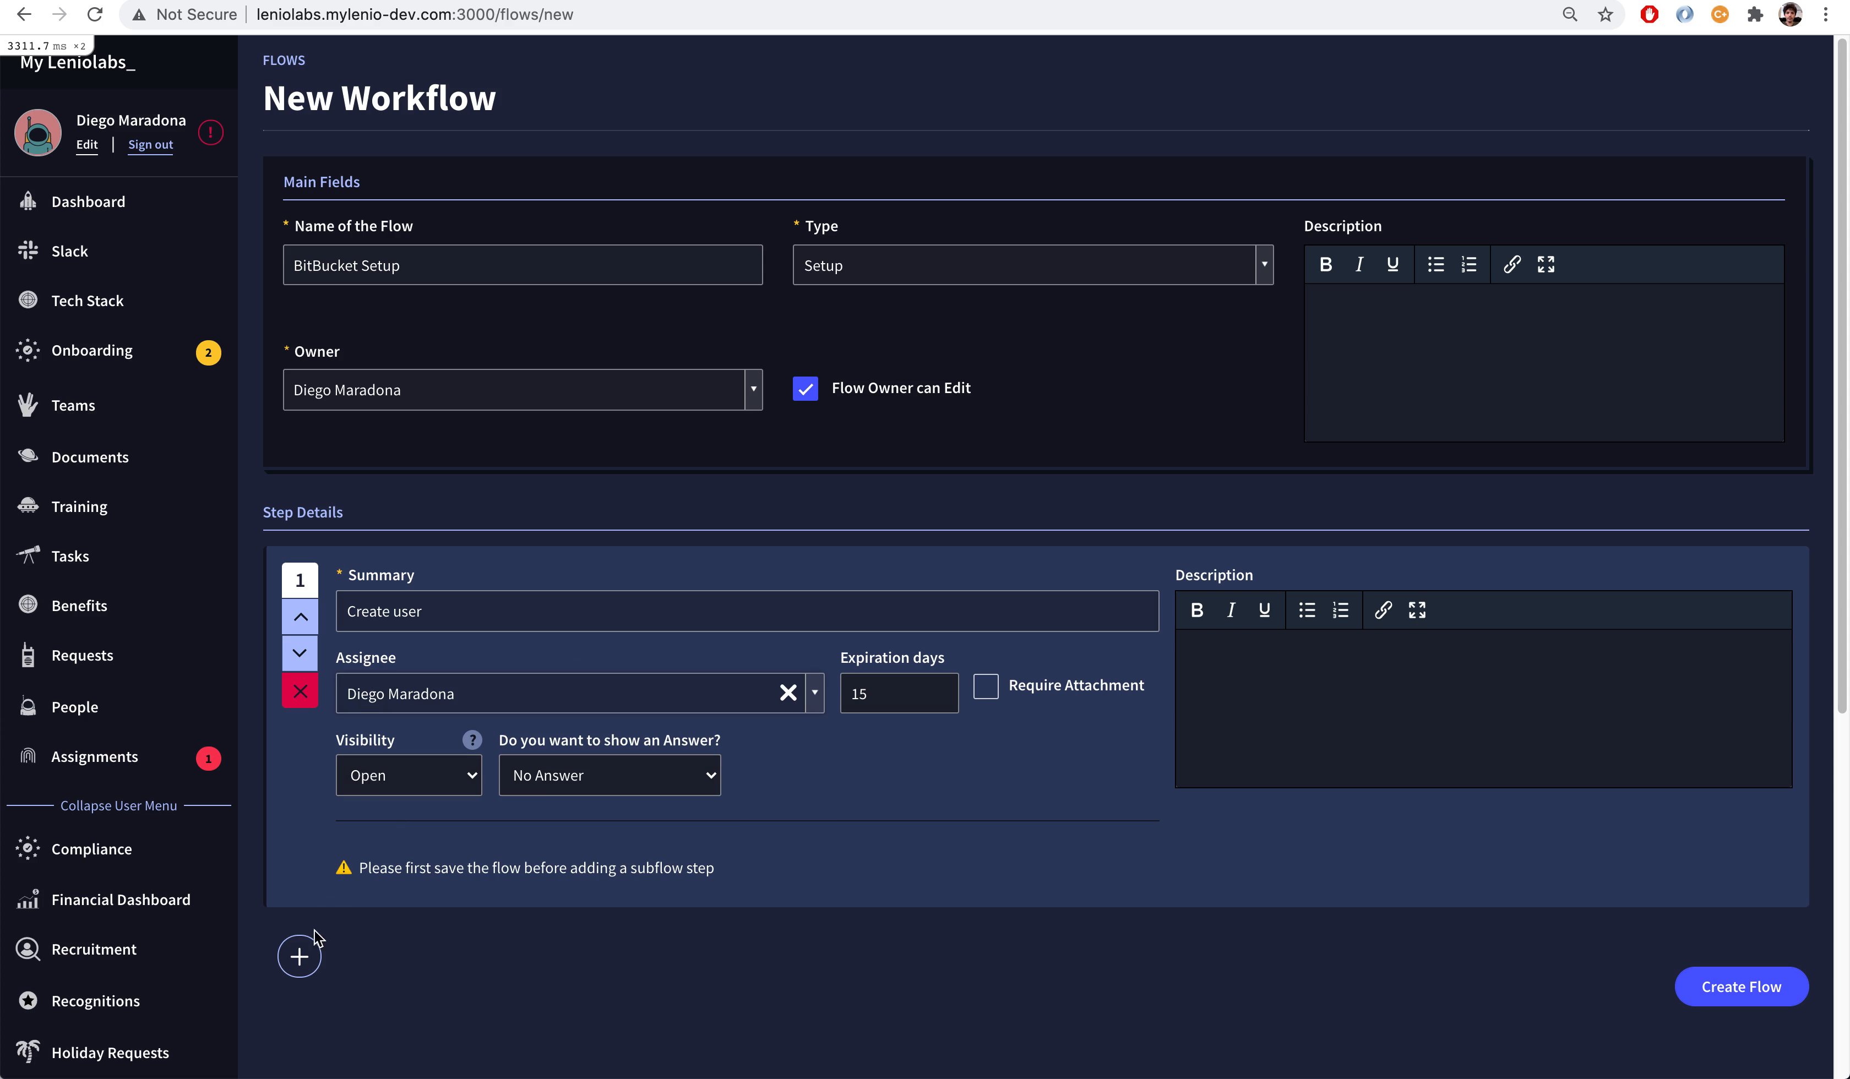
Step: Add a second step with the summary "Setup Credentials", assign it to the workflow's owner and create the flow
click(298, 956)
scroll(556, 756, down, 3)
click(544, 745)
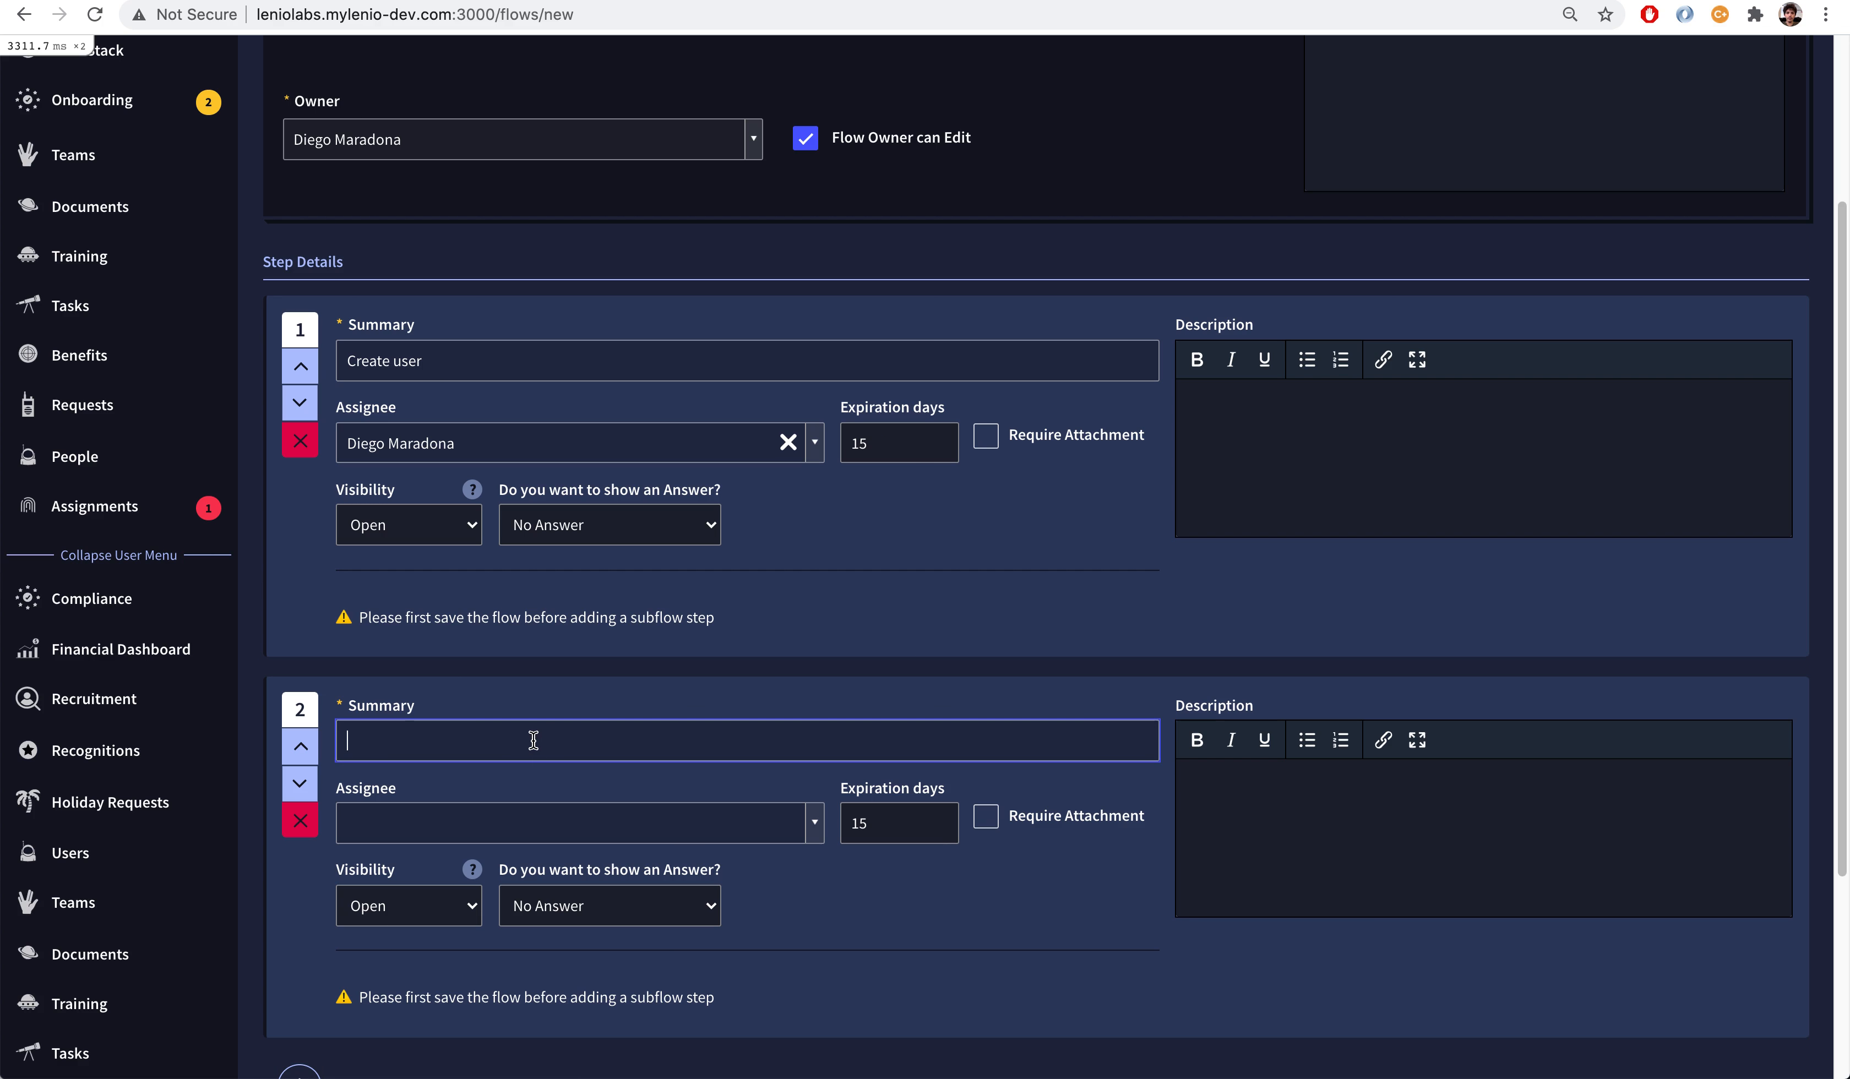
text(Se)
click(478, 831)
click(404, 957)
scroll(1367, 694, down, 4)
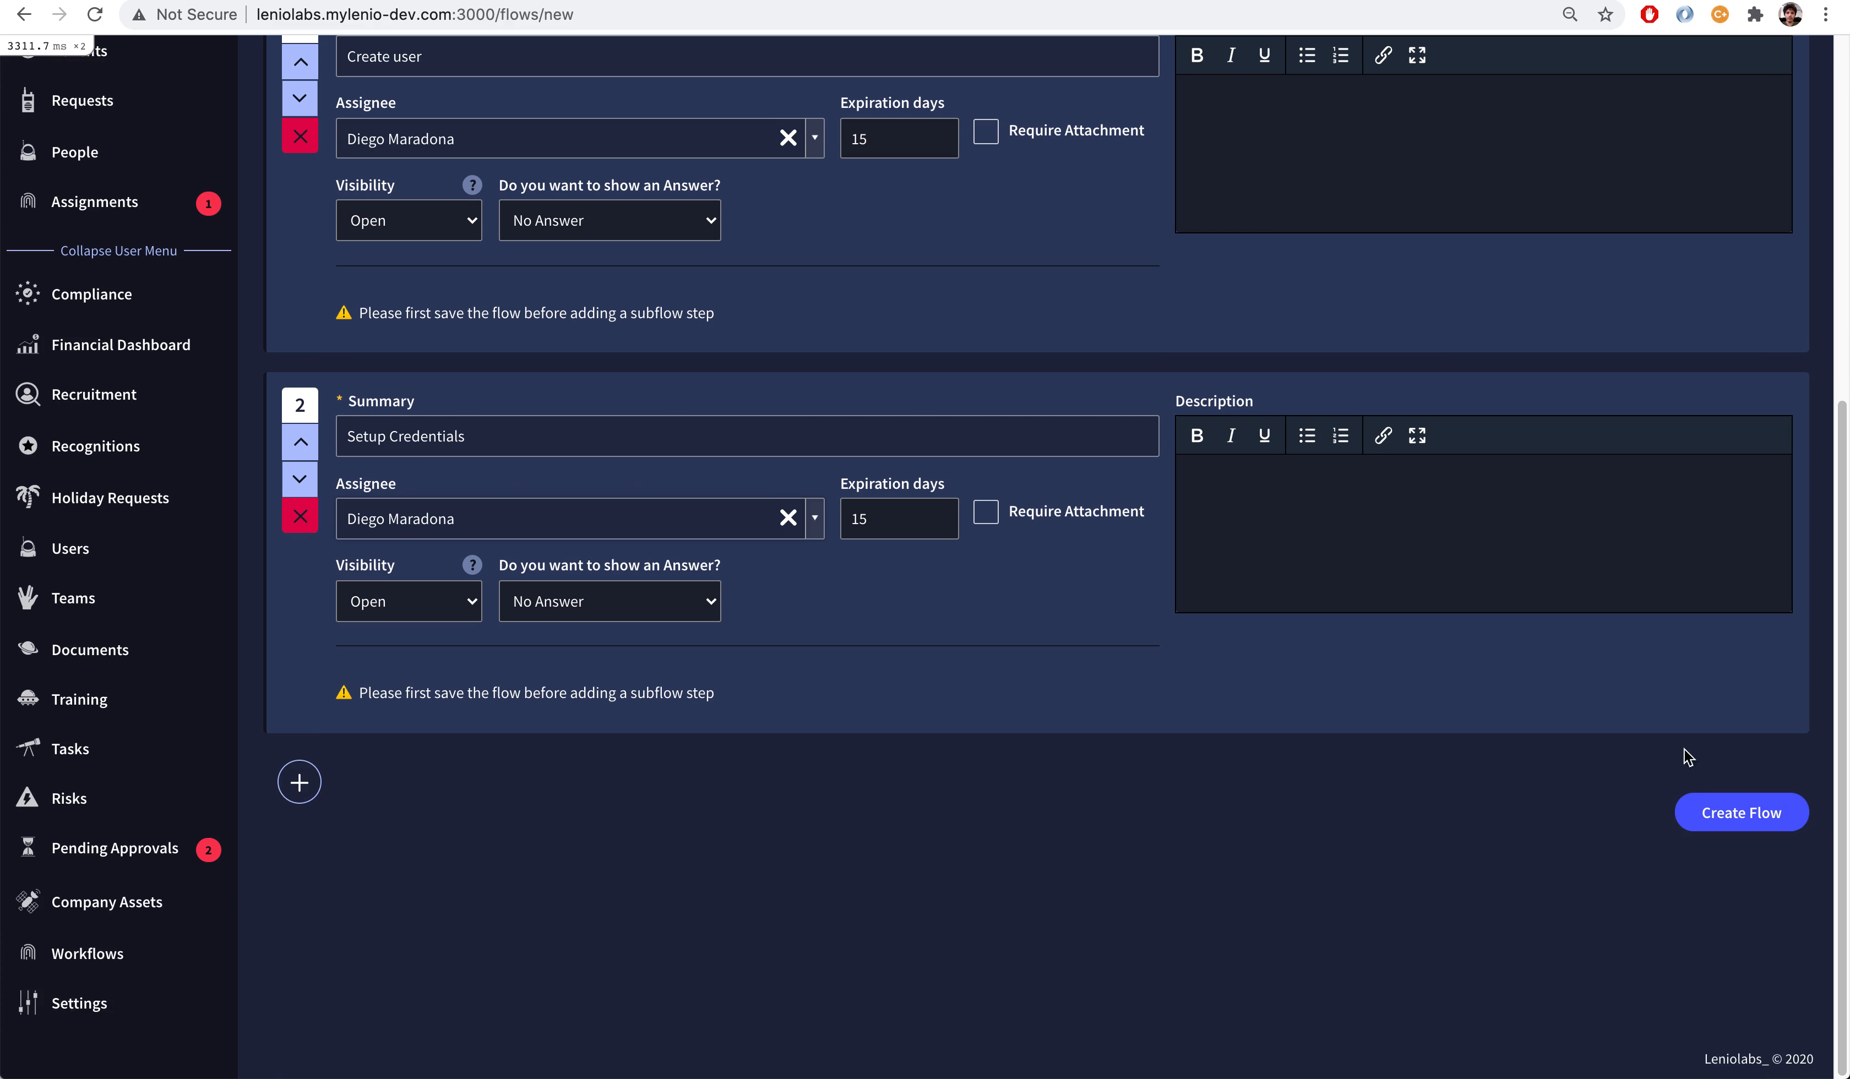
click(1730, 815)
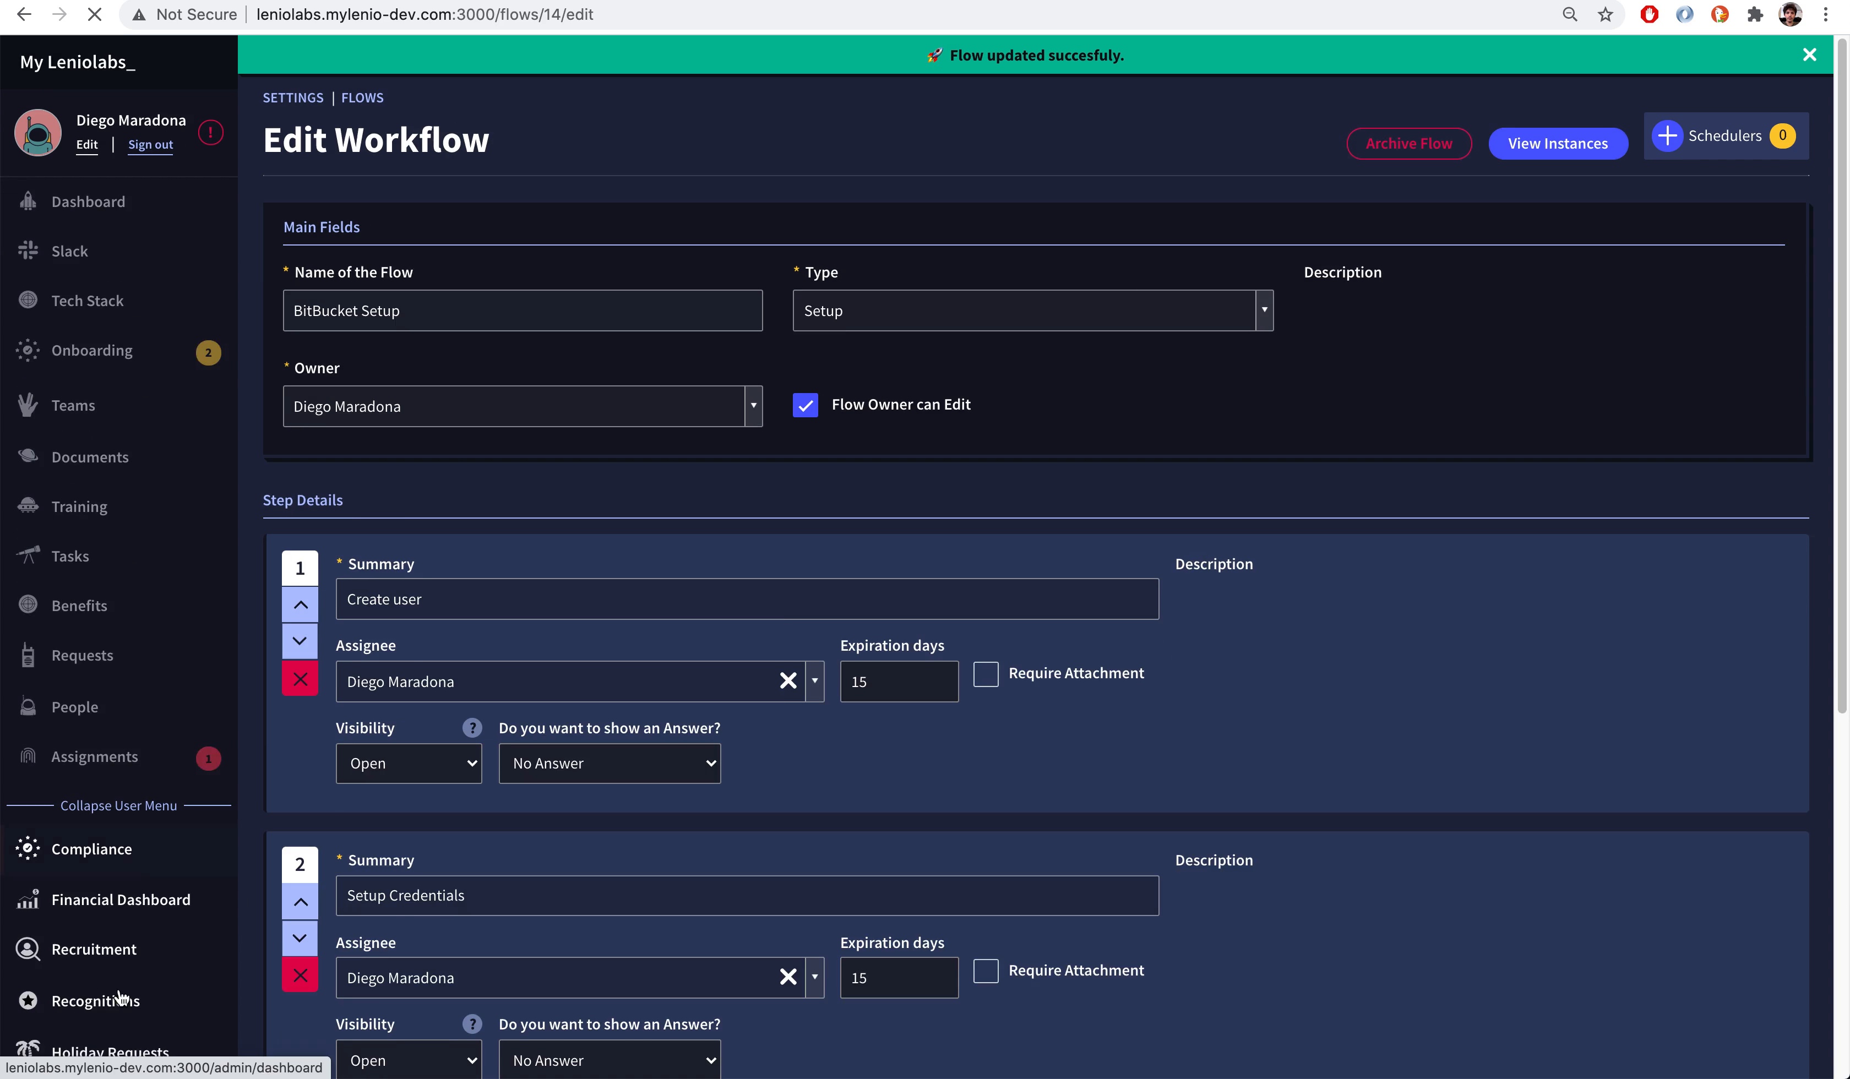
Step: Start another new workflow named "BitBucket Support" of type Support, with description "asd" and the signed-in person as owner
scroll(84, 965, down, 7)
click(92, 958)
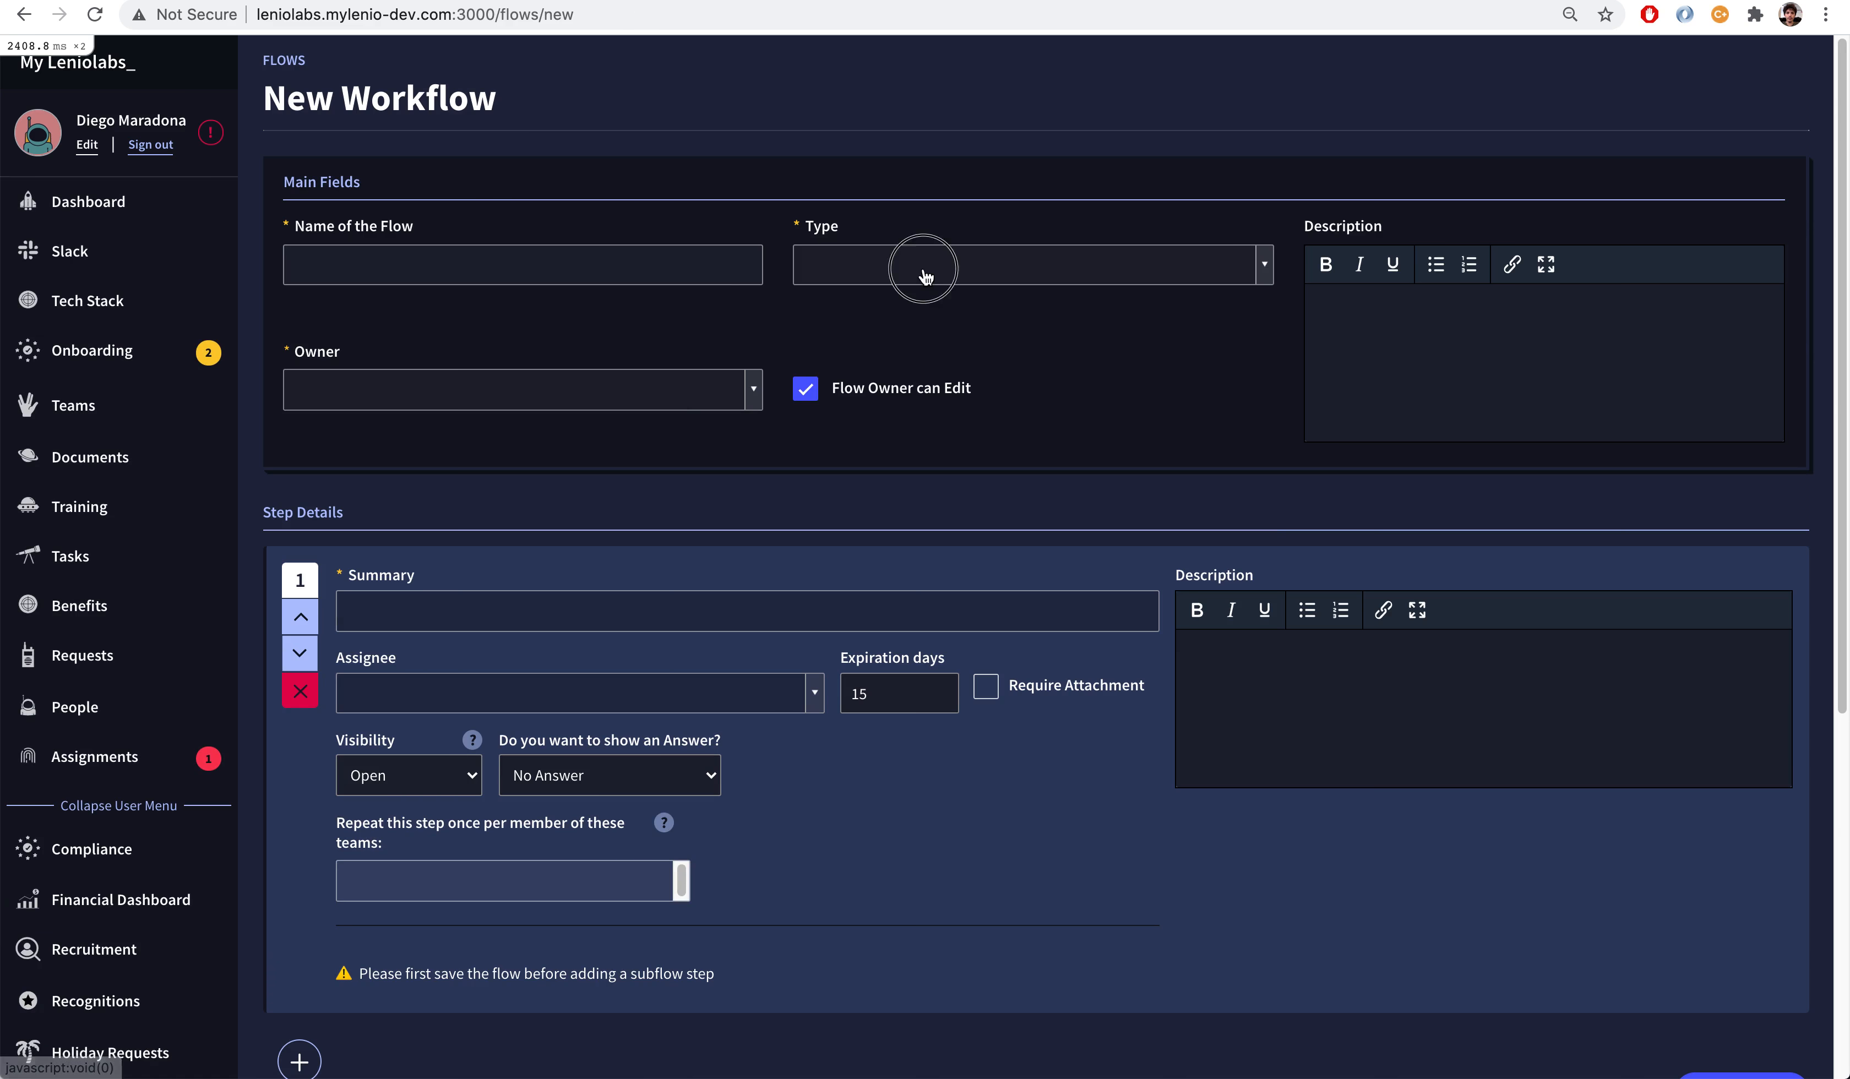
click(925, 277)
click(909, 513)
click(522, 267)
text(B)
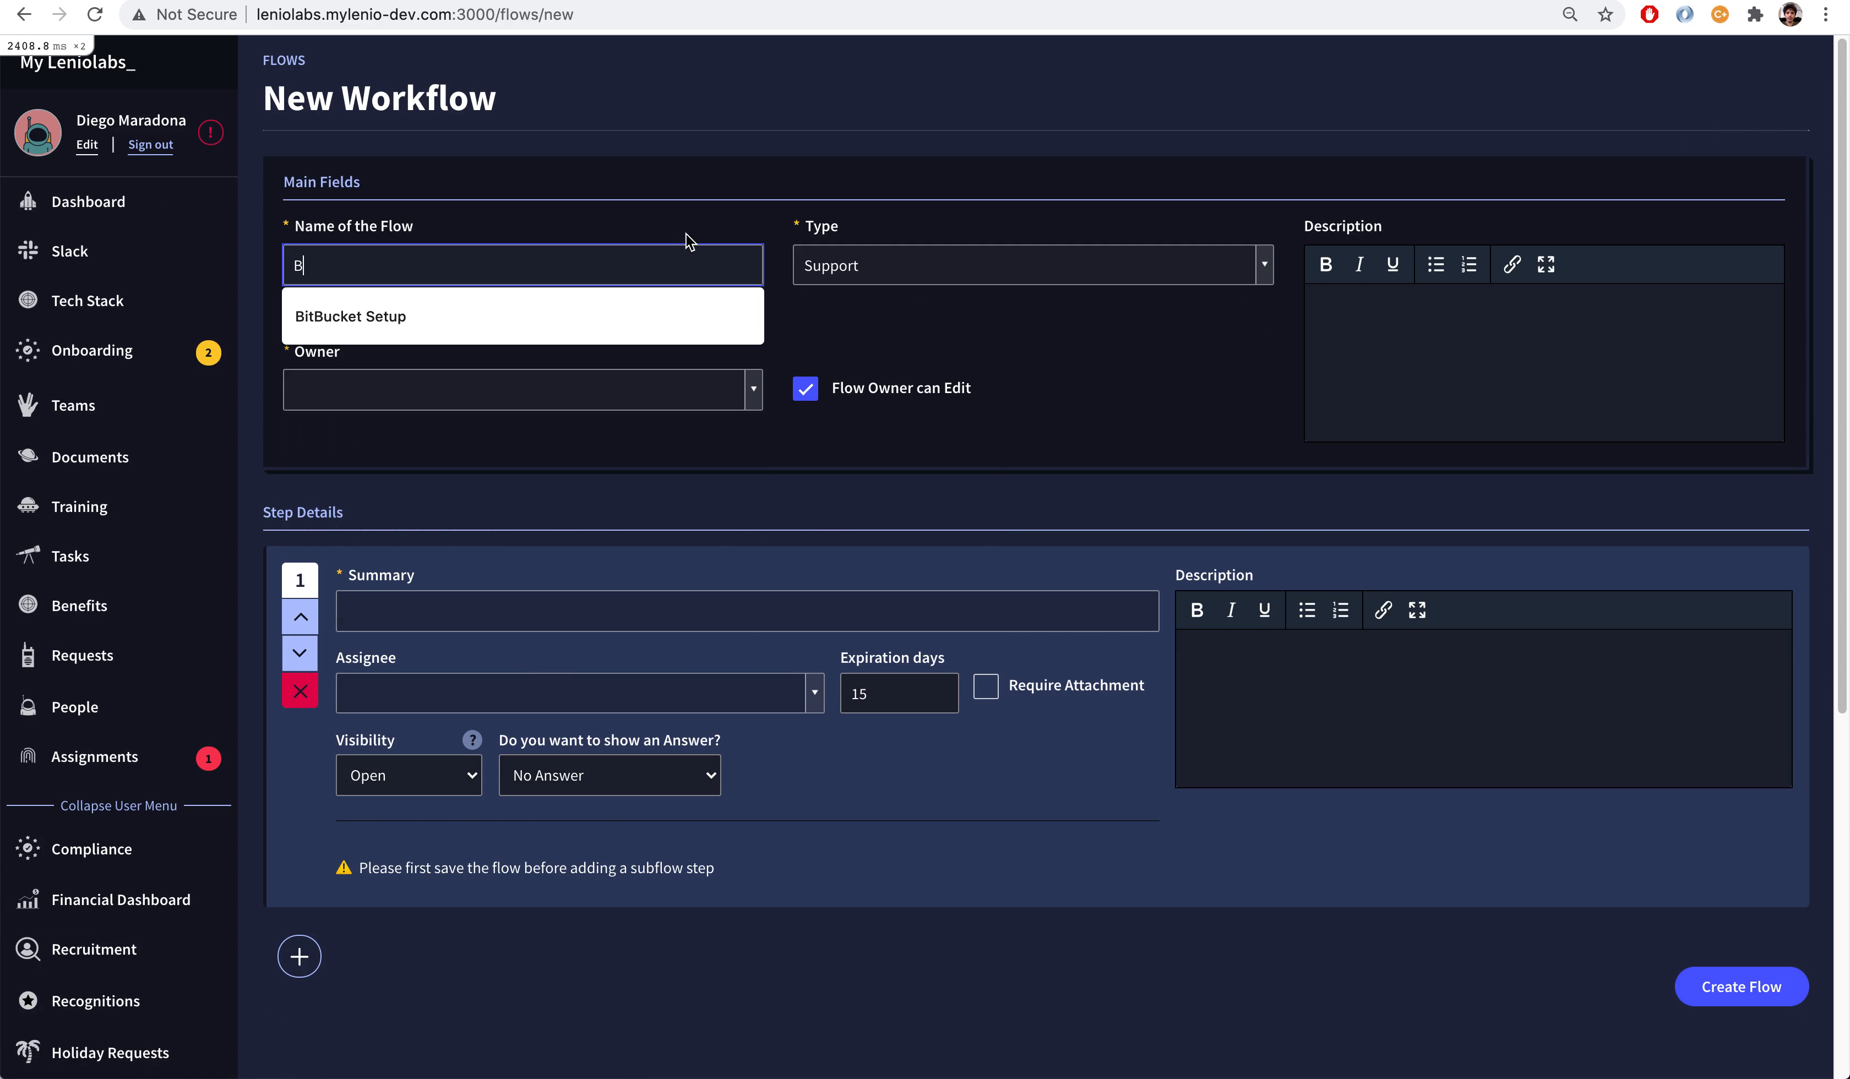
text(itBucket Support)
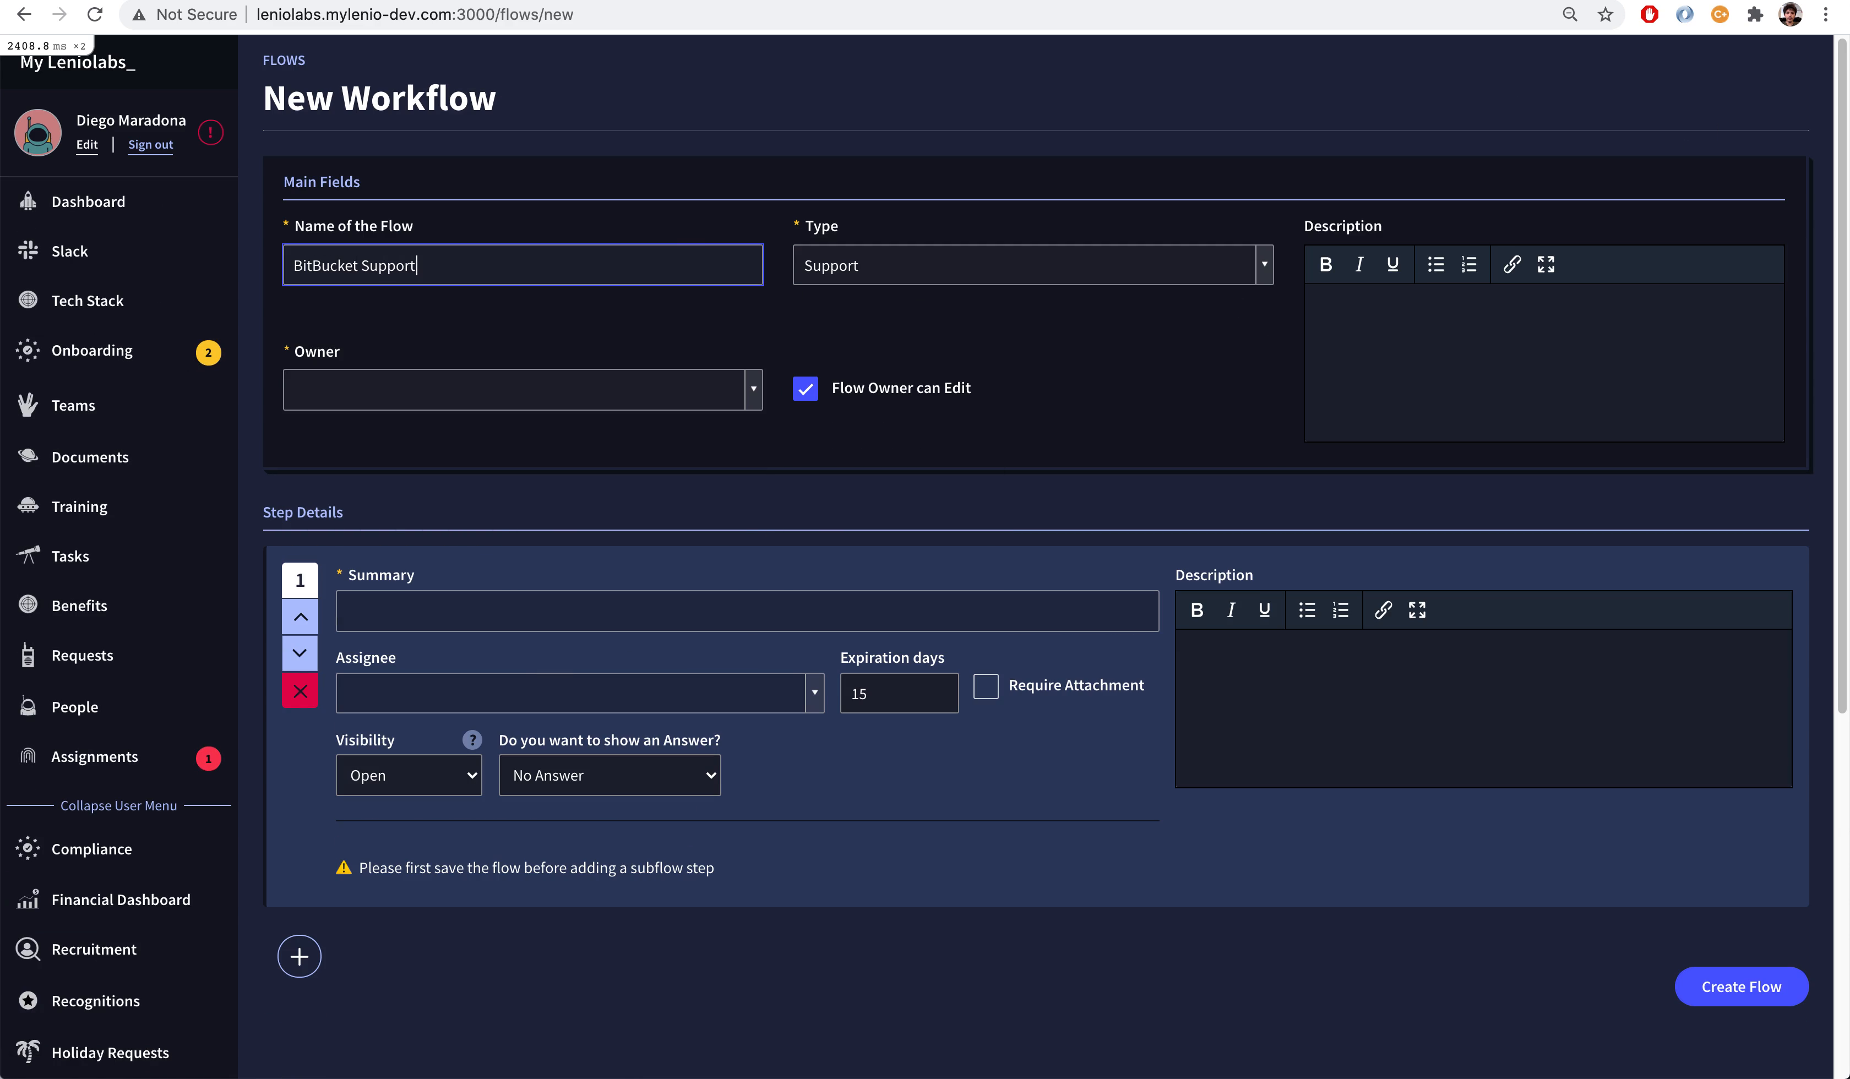
click(1542, 341)
text(asd)
click(463, 382)
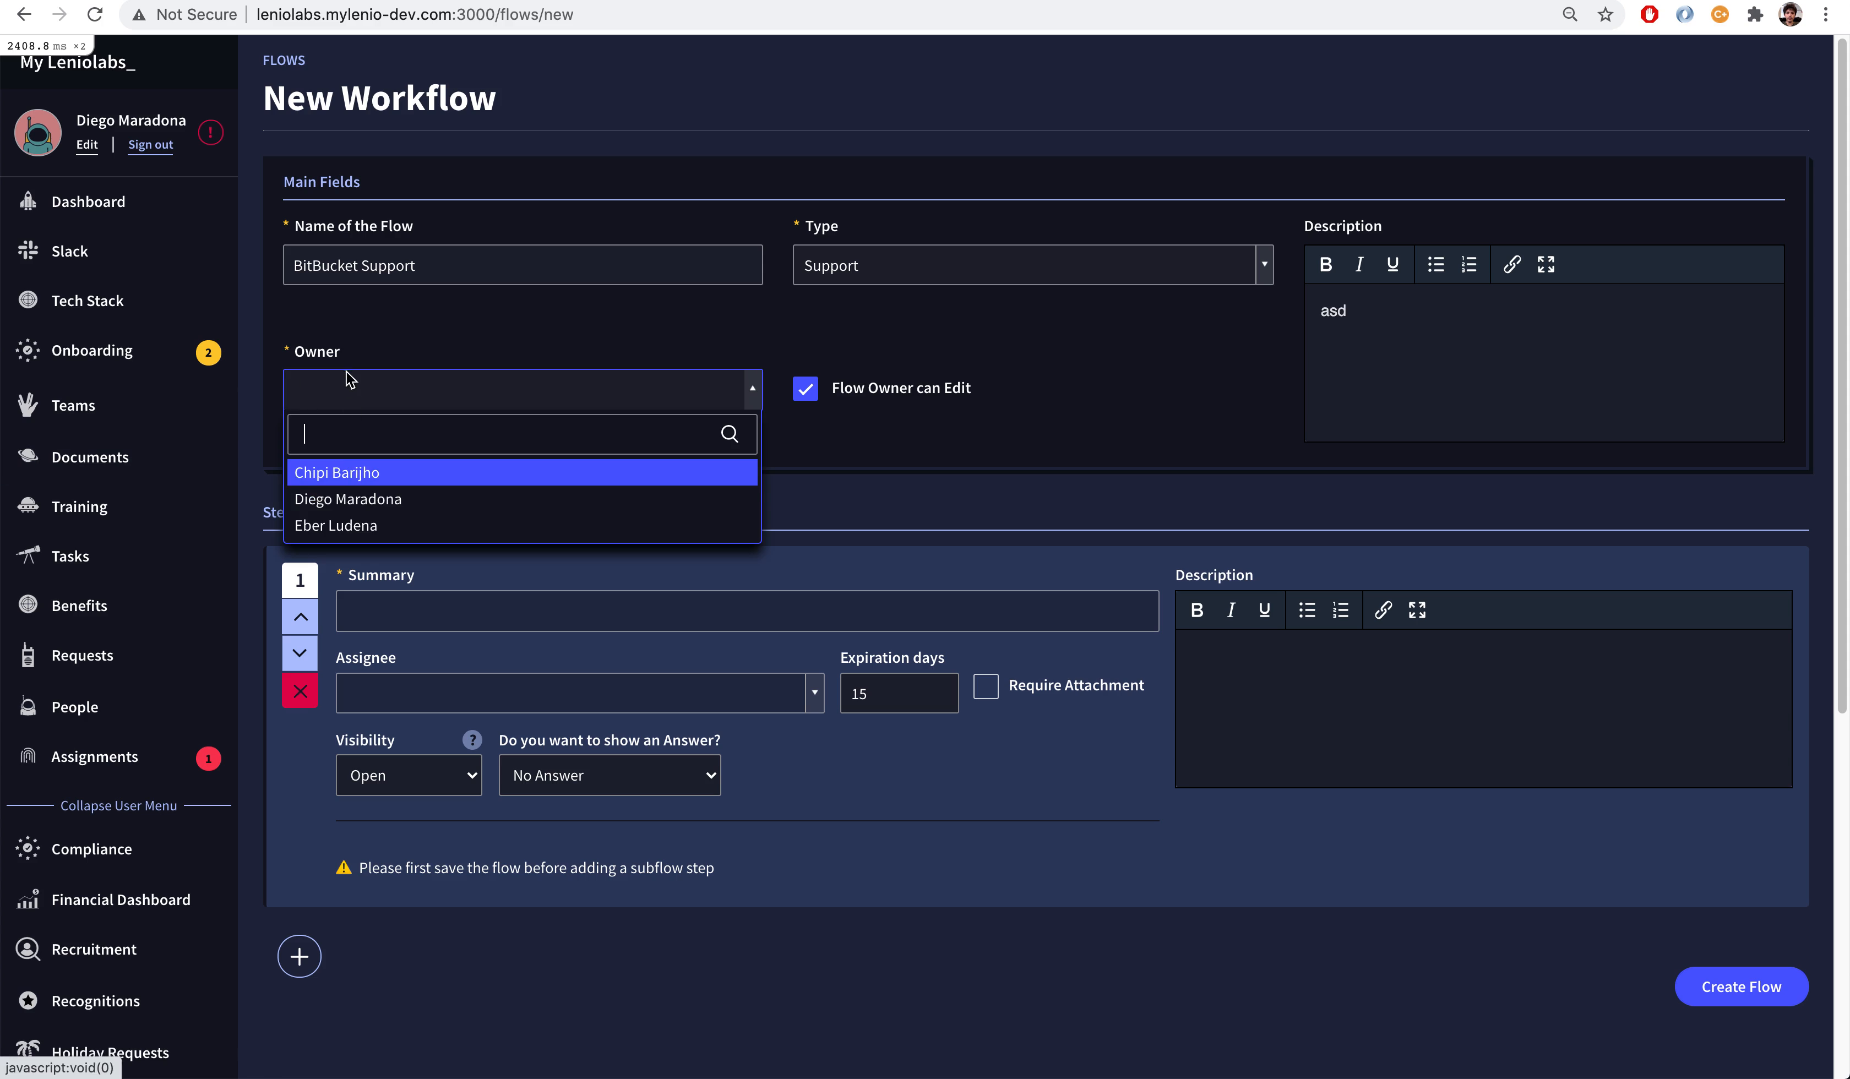
click(368, 512)
Step: Give step 1 the summary "Check BitBucket Status" and assign it to the workflow's owner
click(503, 593)
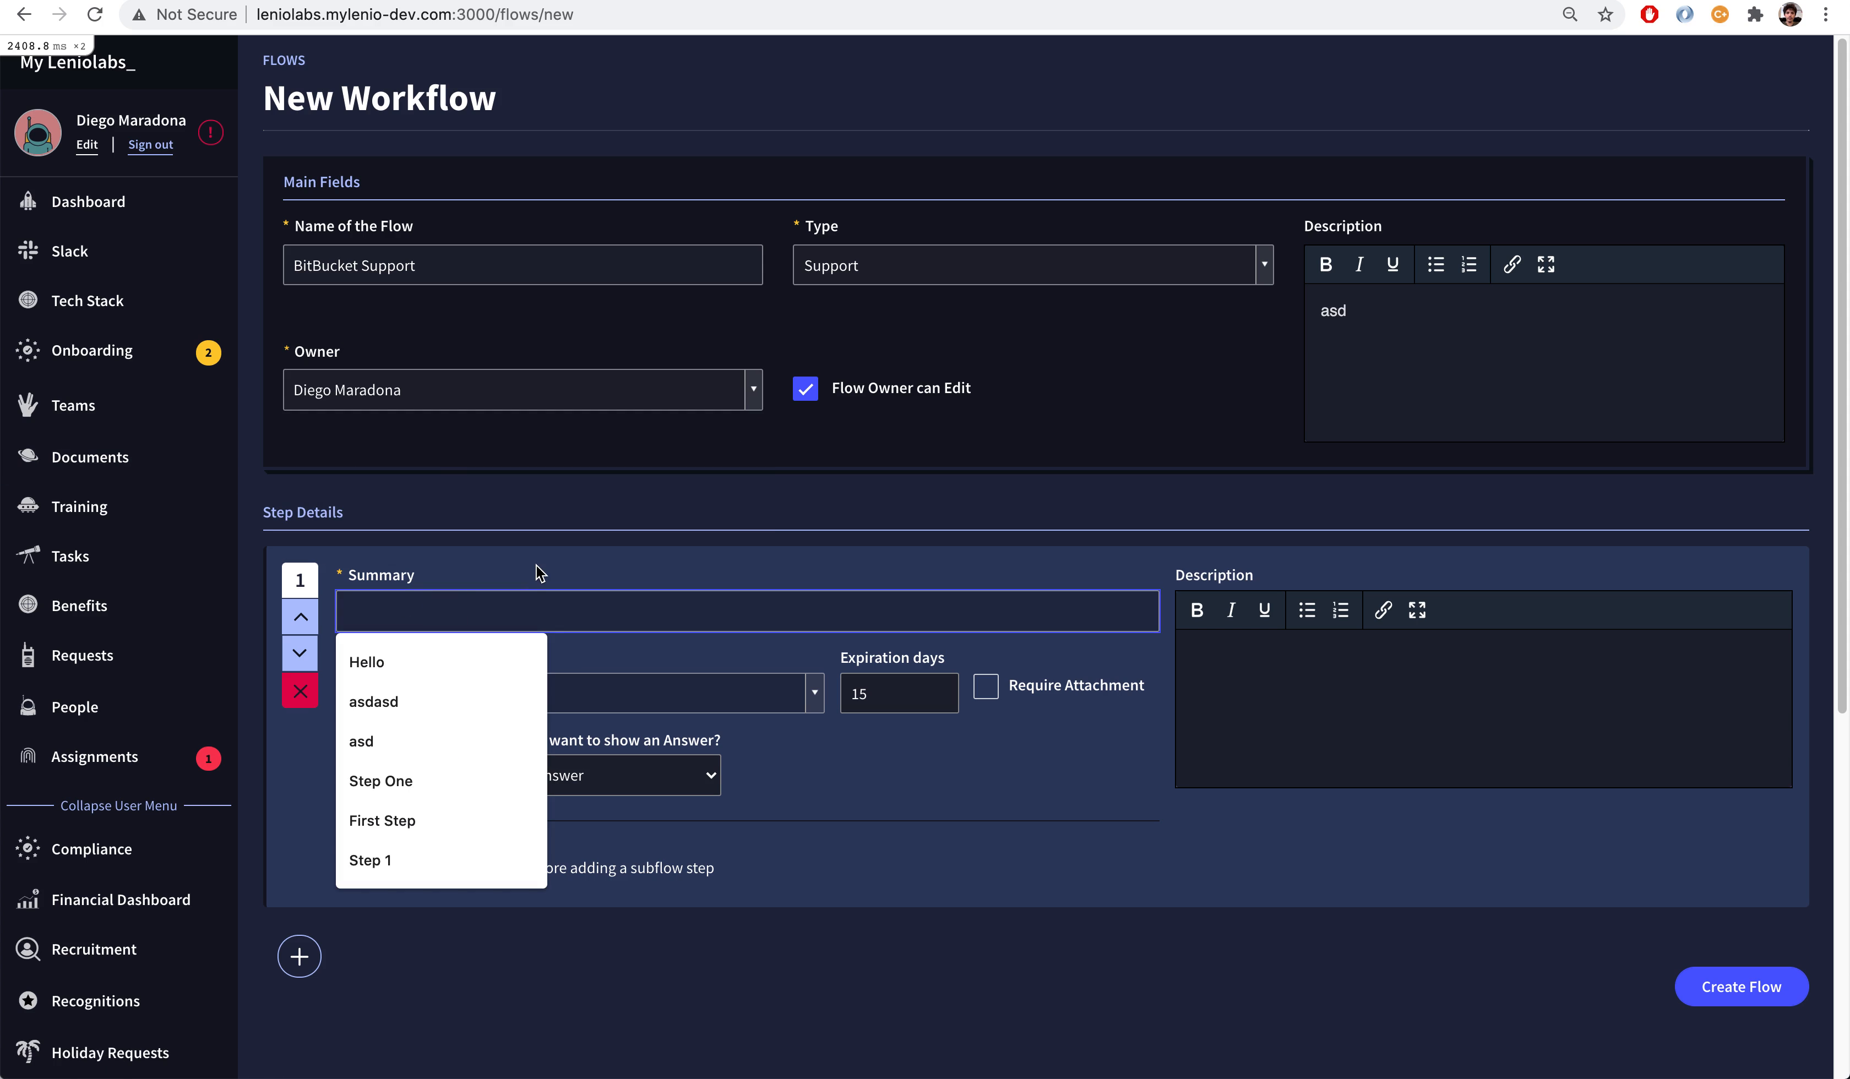
text(Check Bit)
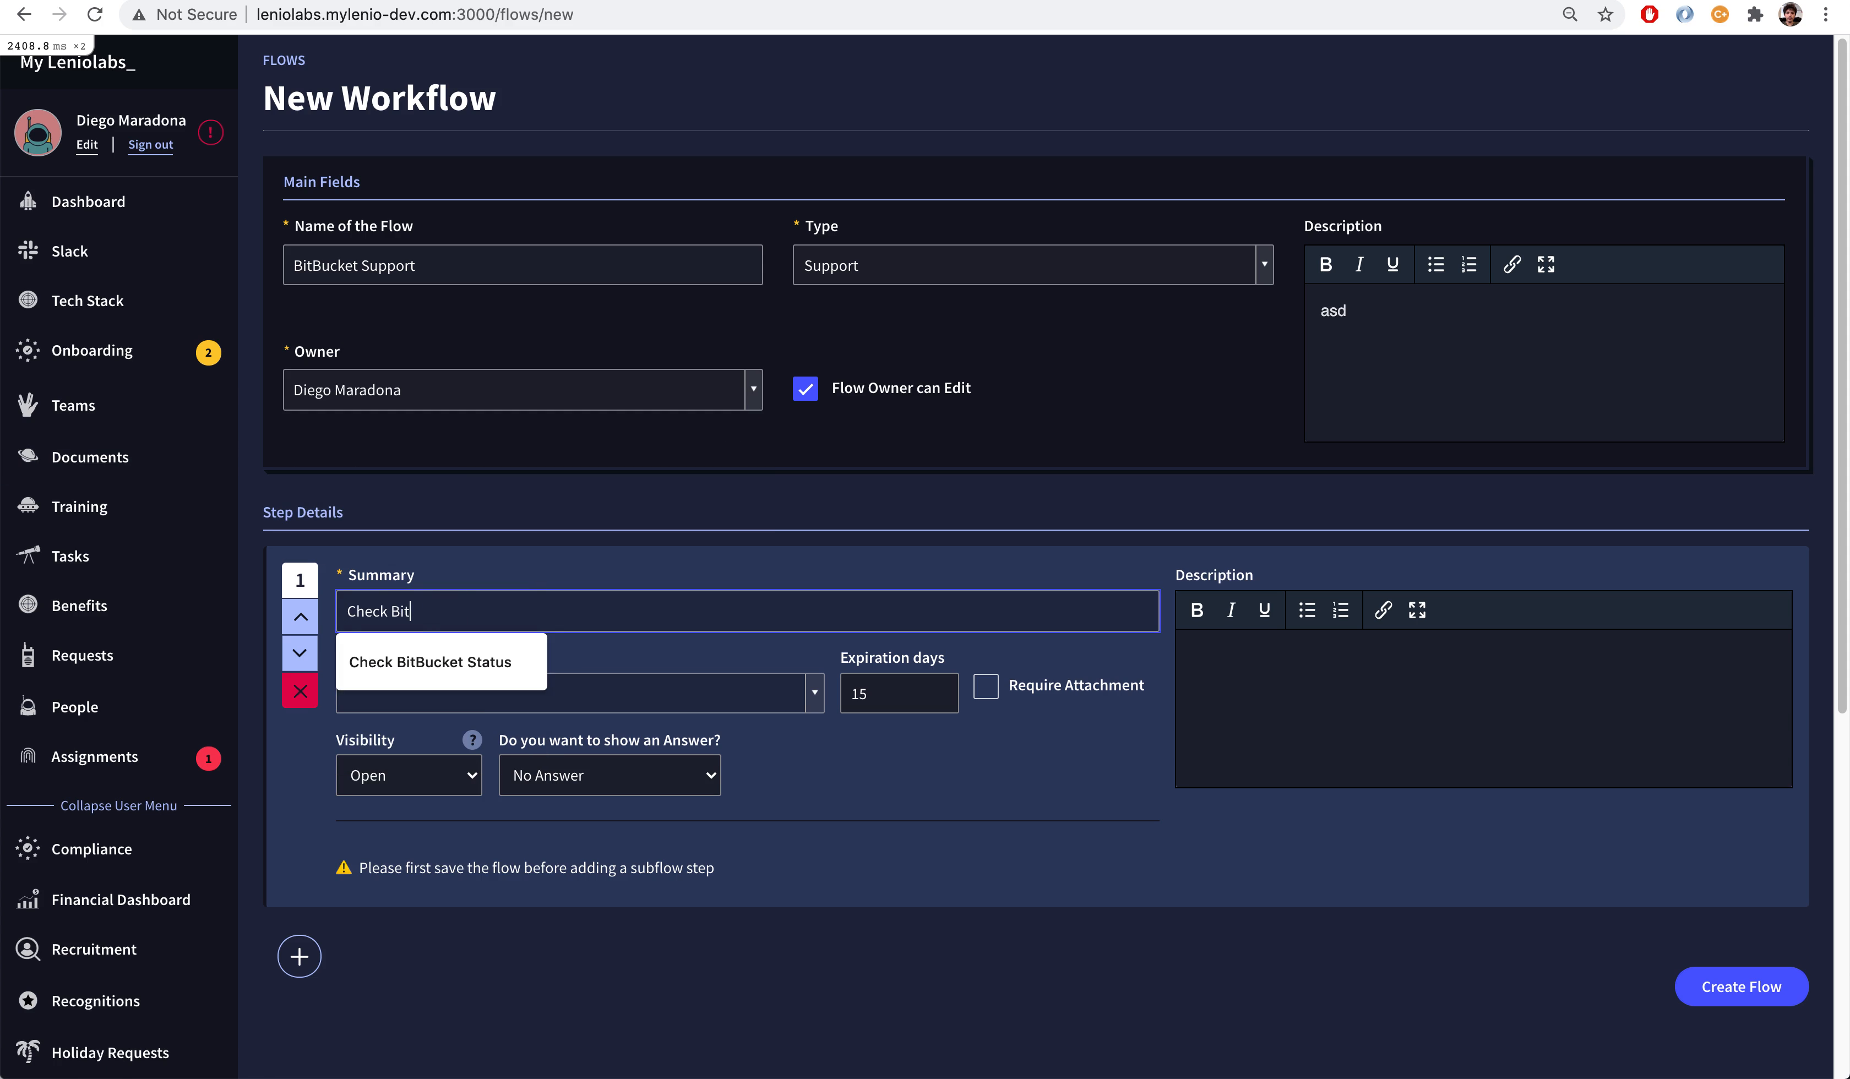
text(Bucket Status)
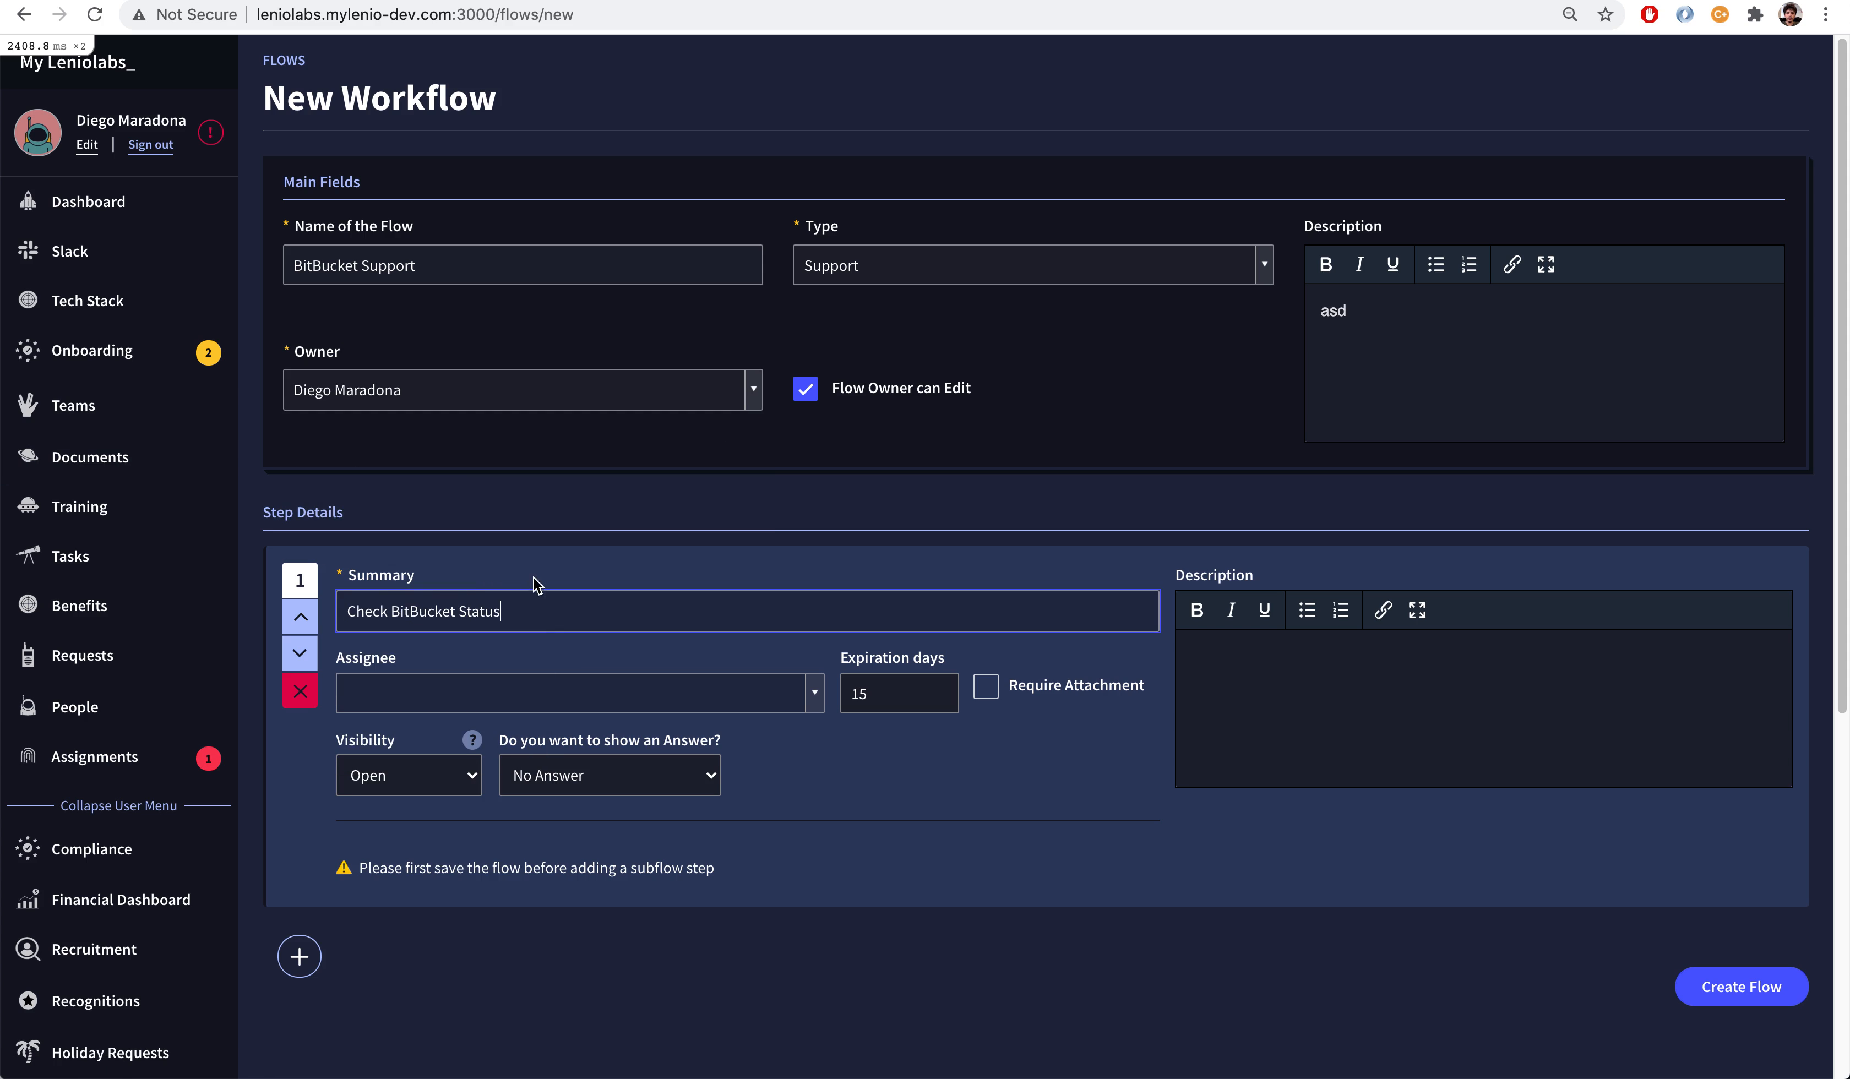
click(409, 695)
click(407, 824)
click(1346, 700)
Step: Add a second step with the summary "Fix BitBucket", assign it to the workflow's owner and create the flow
click(300, 952)
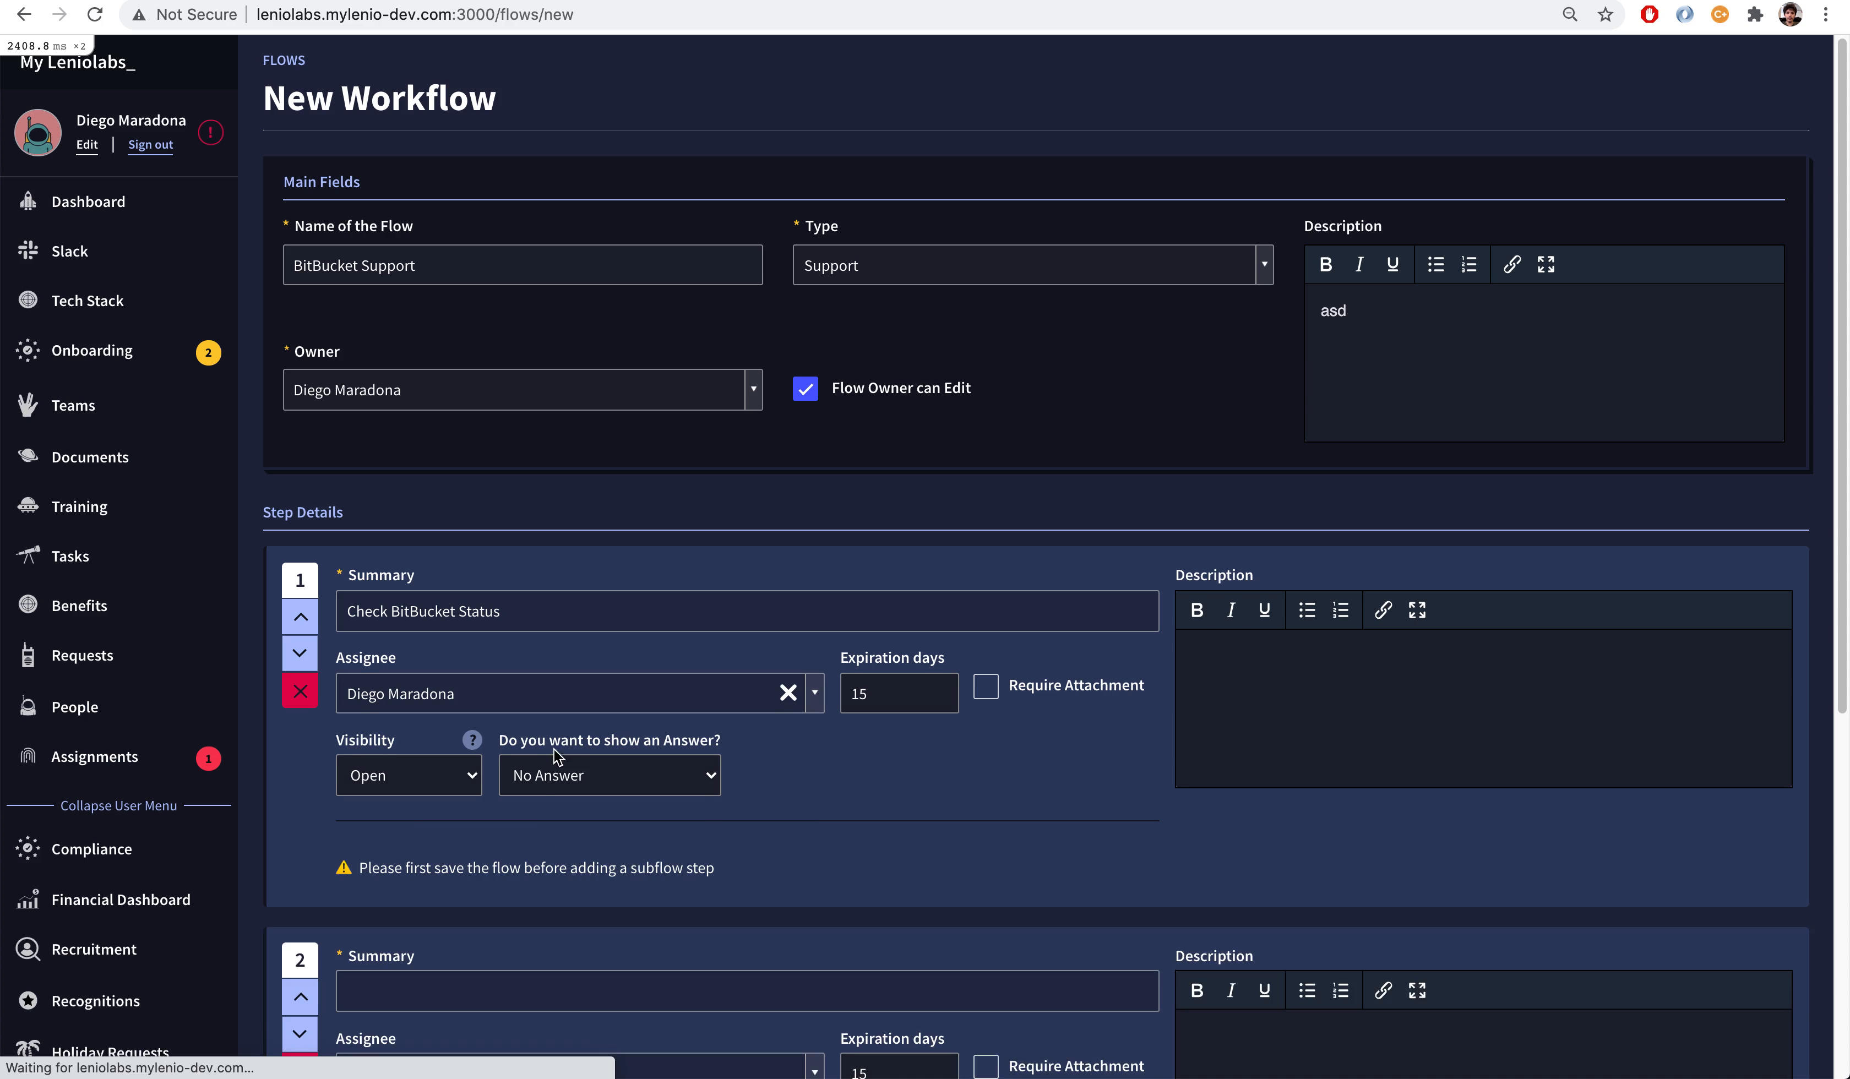
scroll(722, 771, down, 5)
click(463, 451)
text(Fix BitBucket)
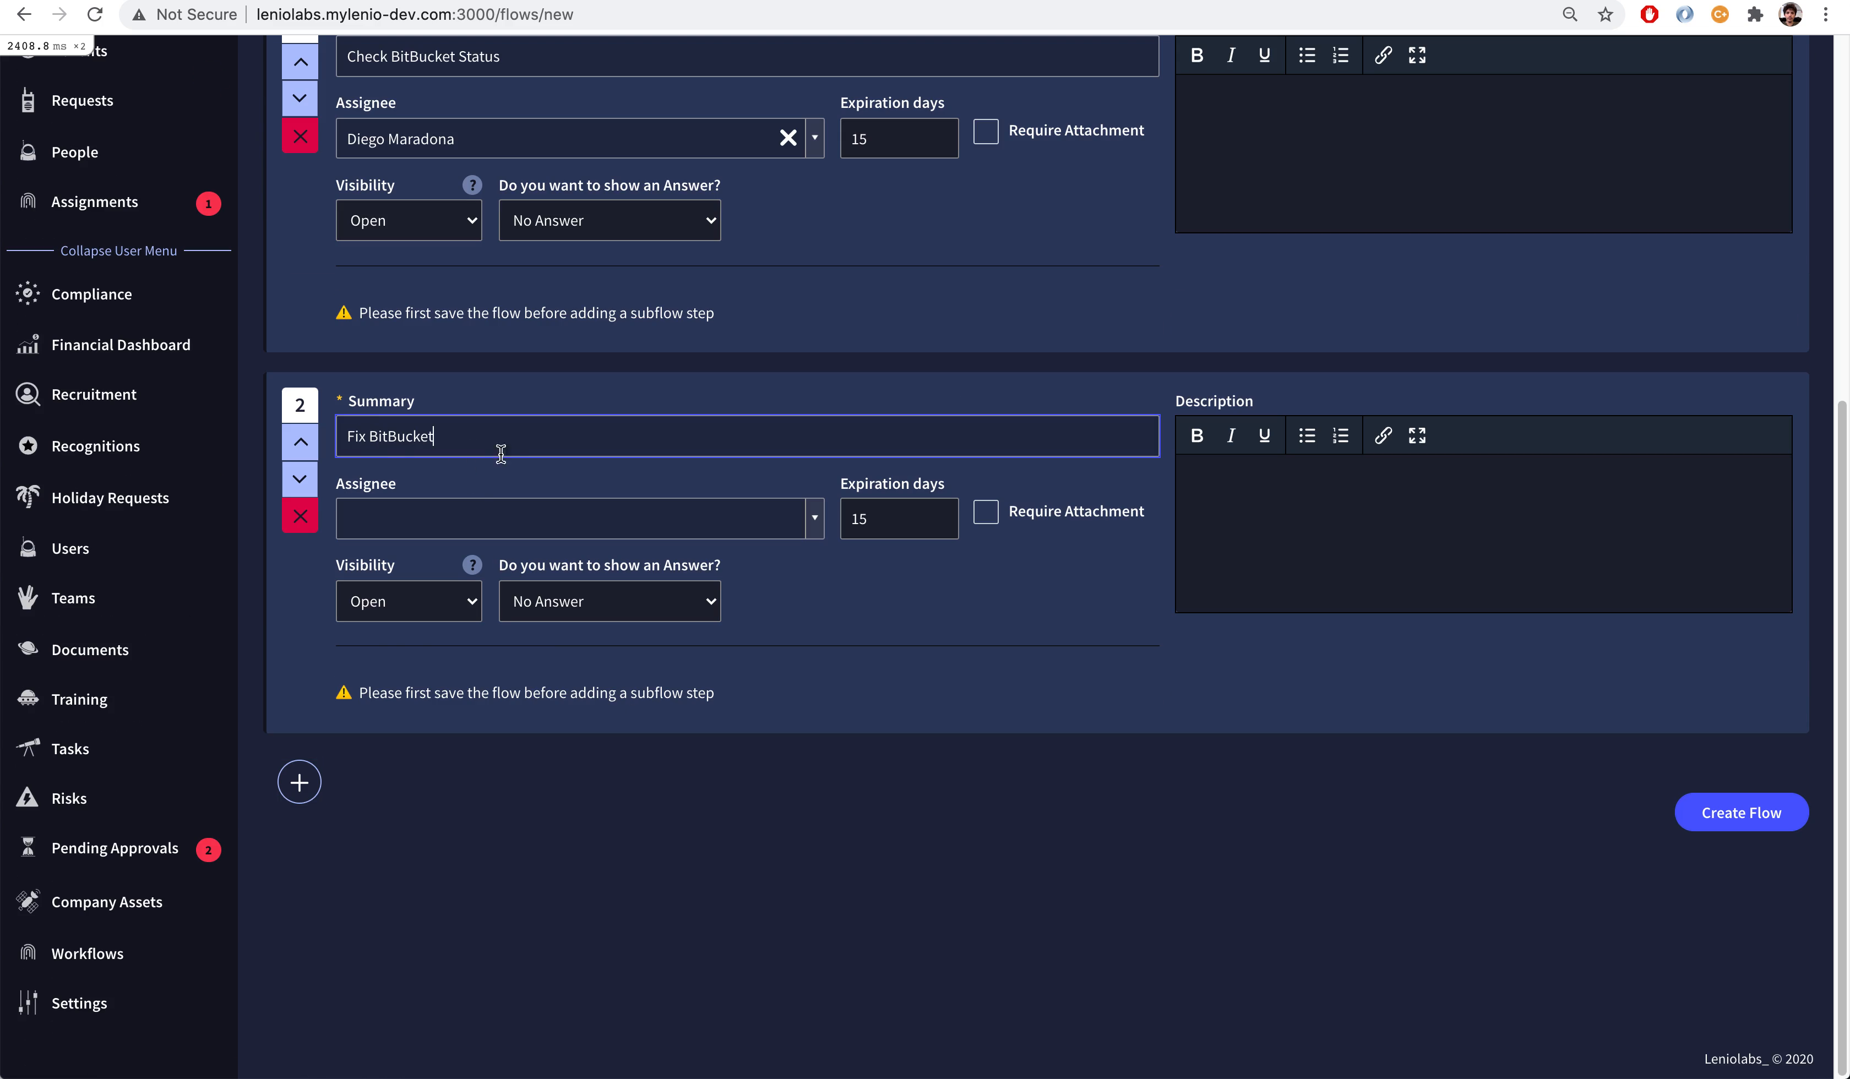
click(510, 520)
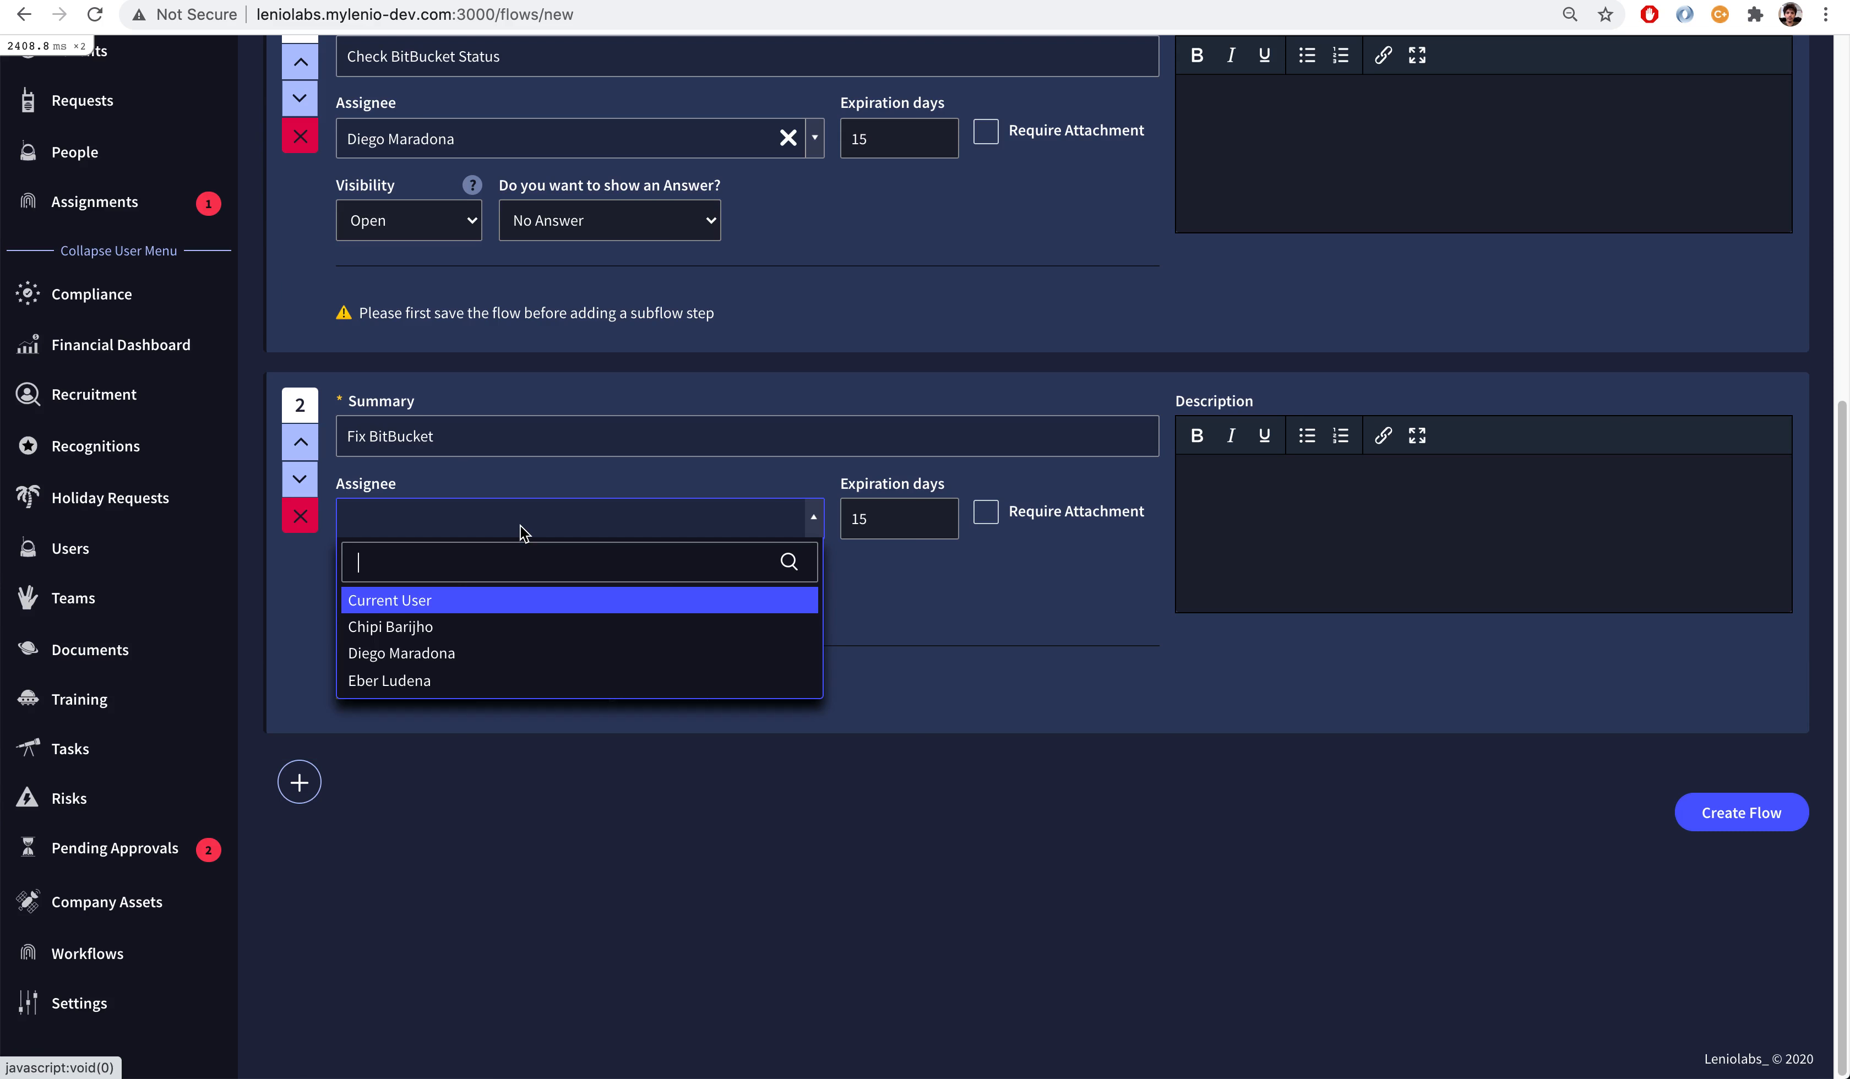
click(441, 662)
click(1366, 539)
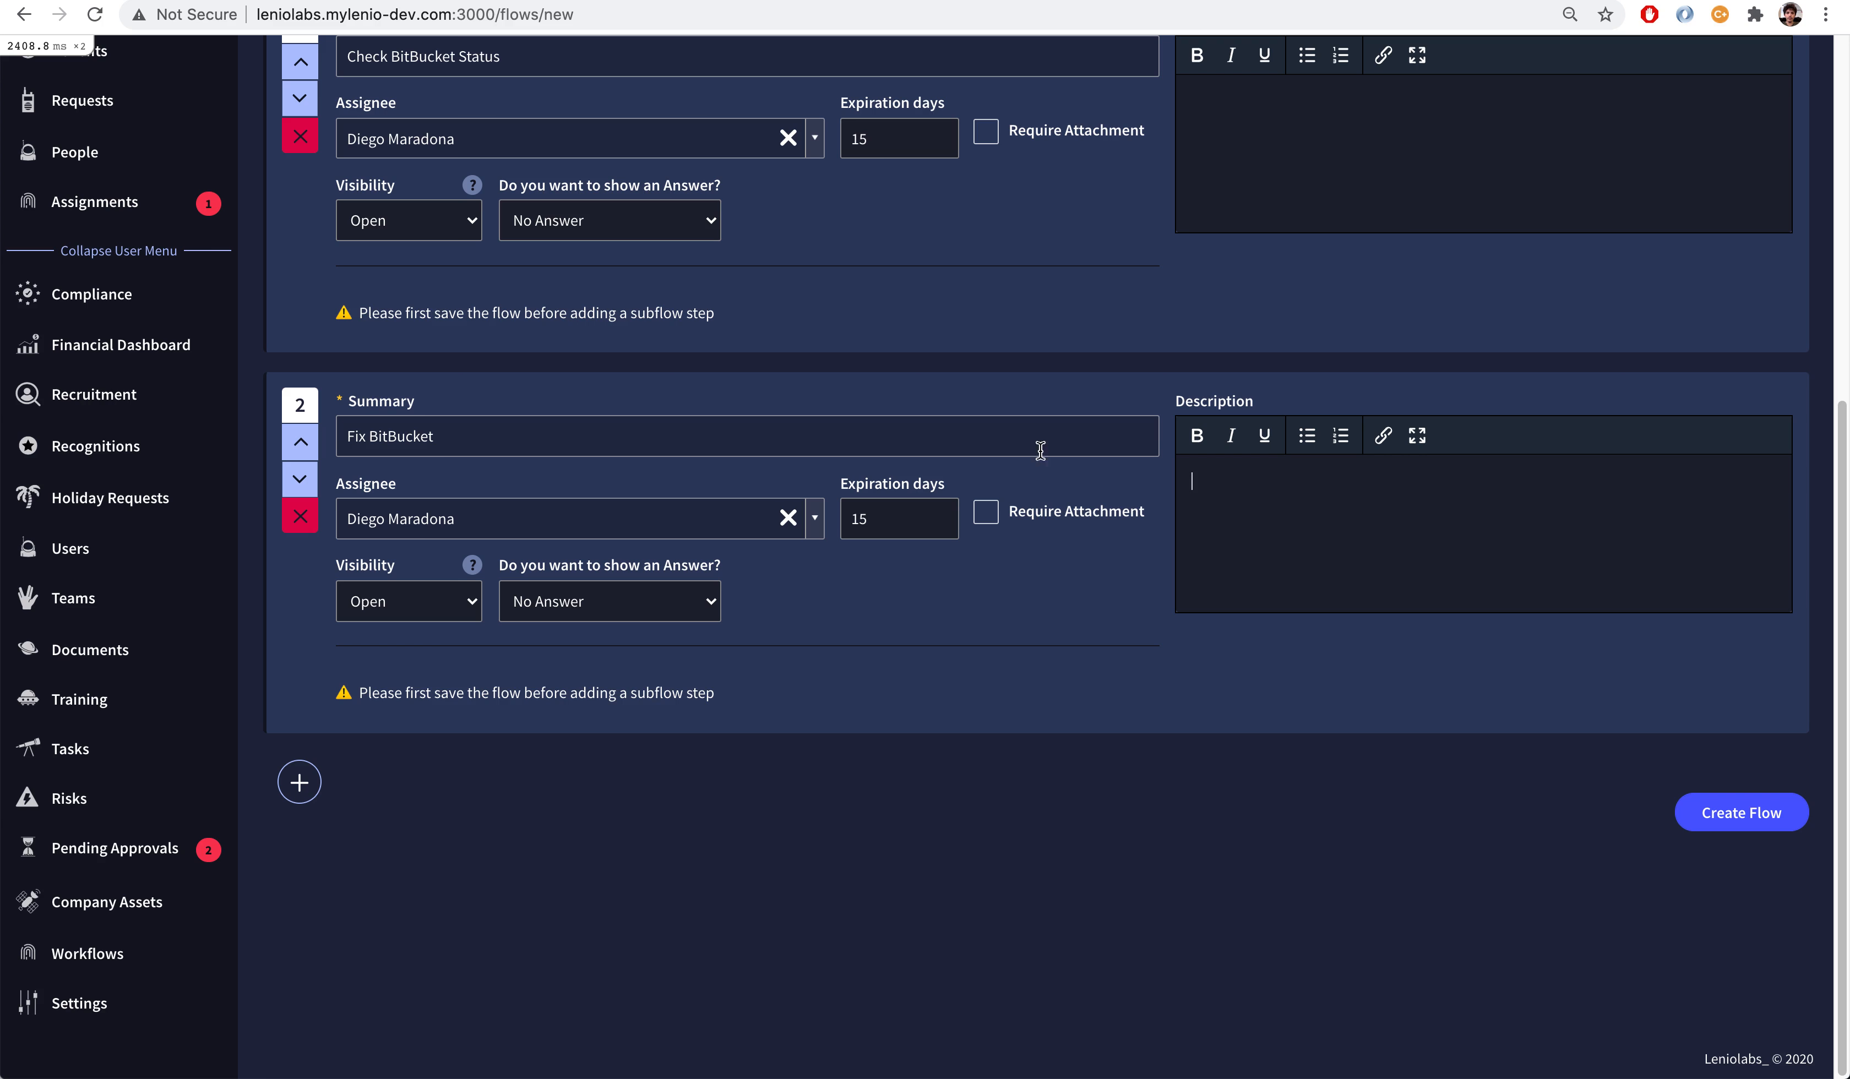
click(1741, 813)
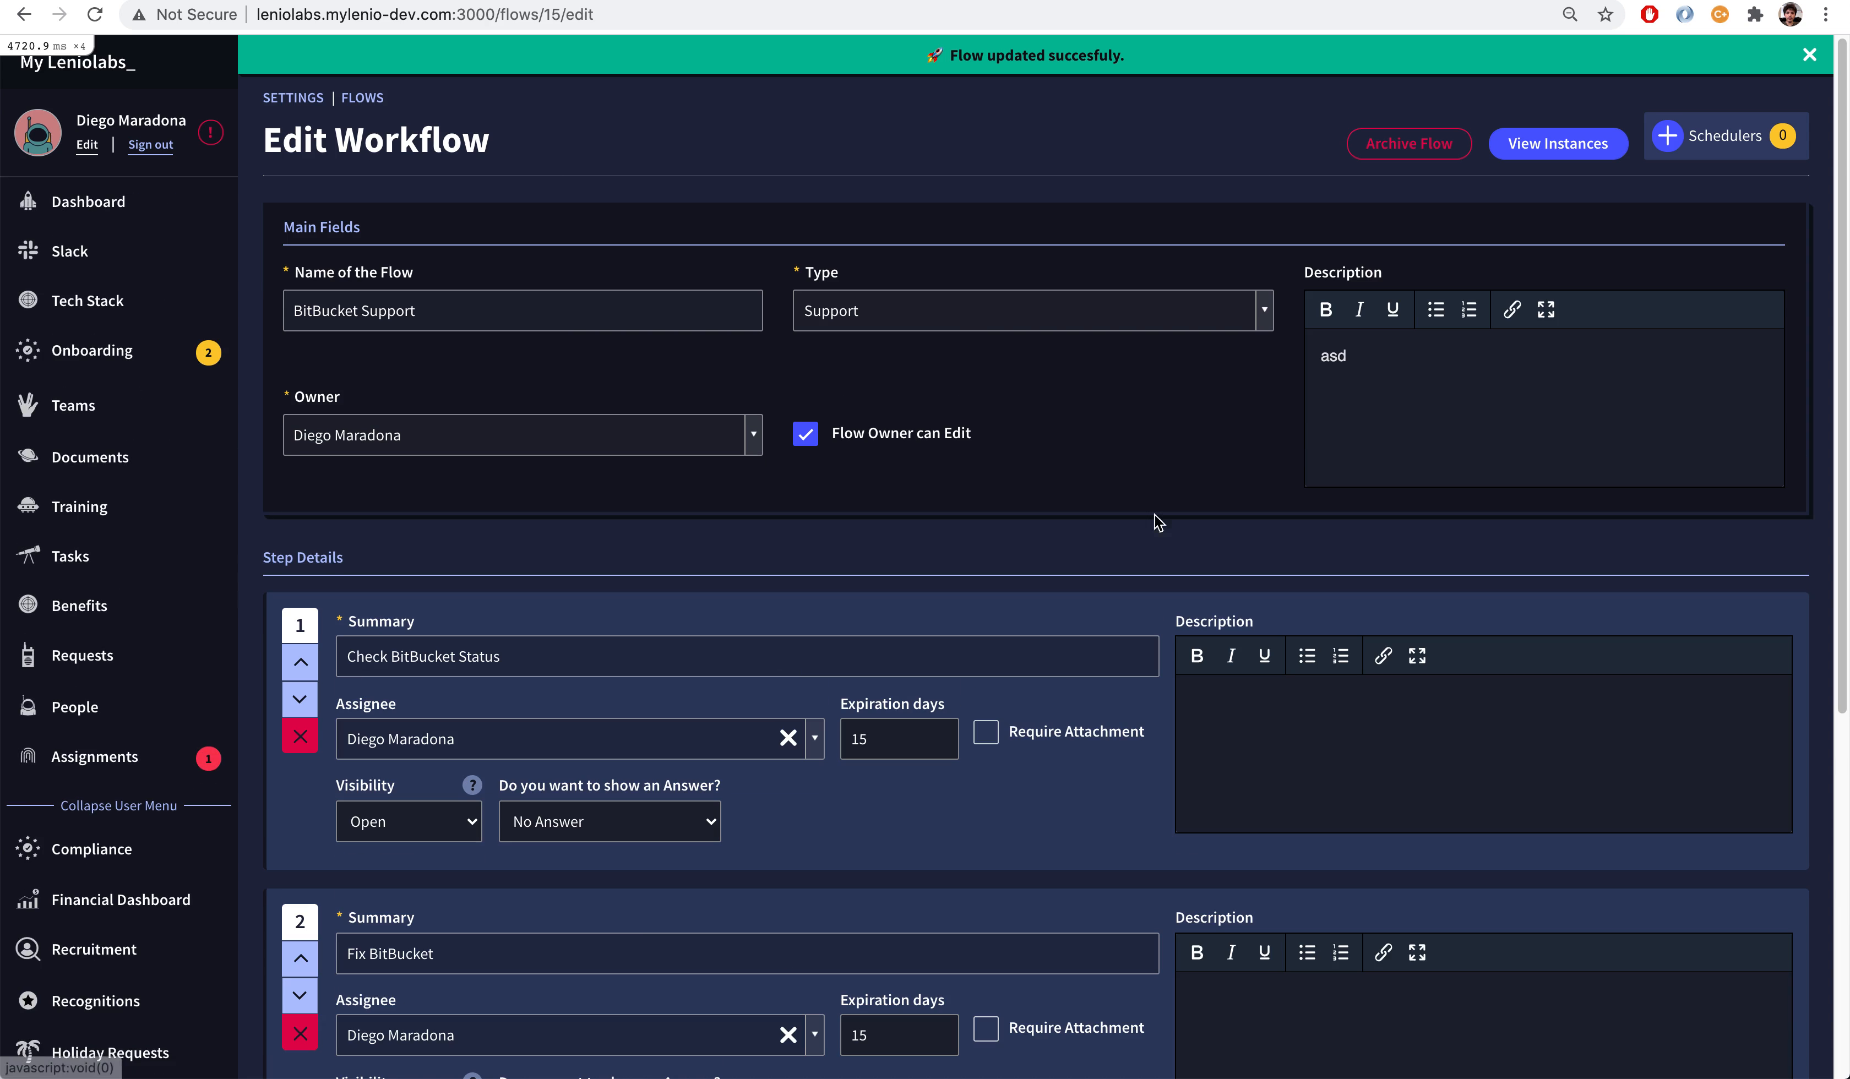
Step: Return to the Accesses workflow, reload it and set the BitBucket Access step's Setup Flow to BitBucket Setup
click(726, 1)
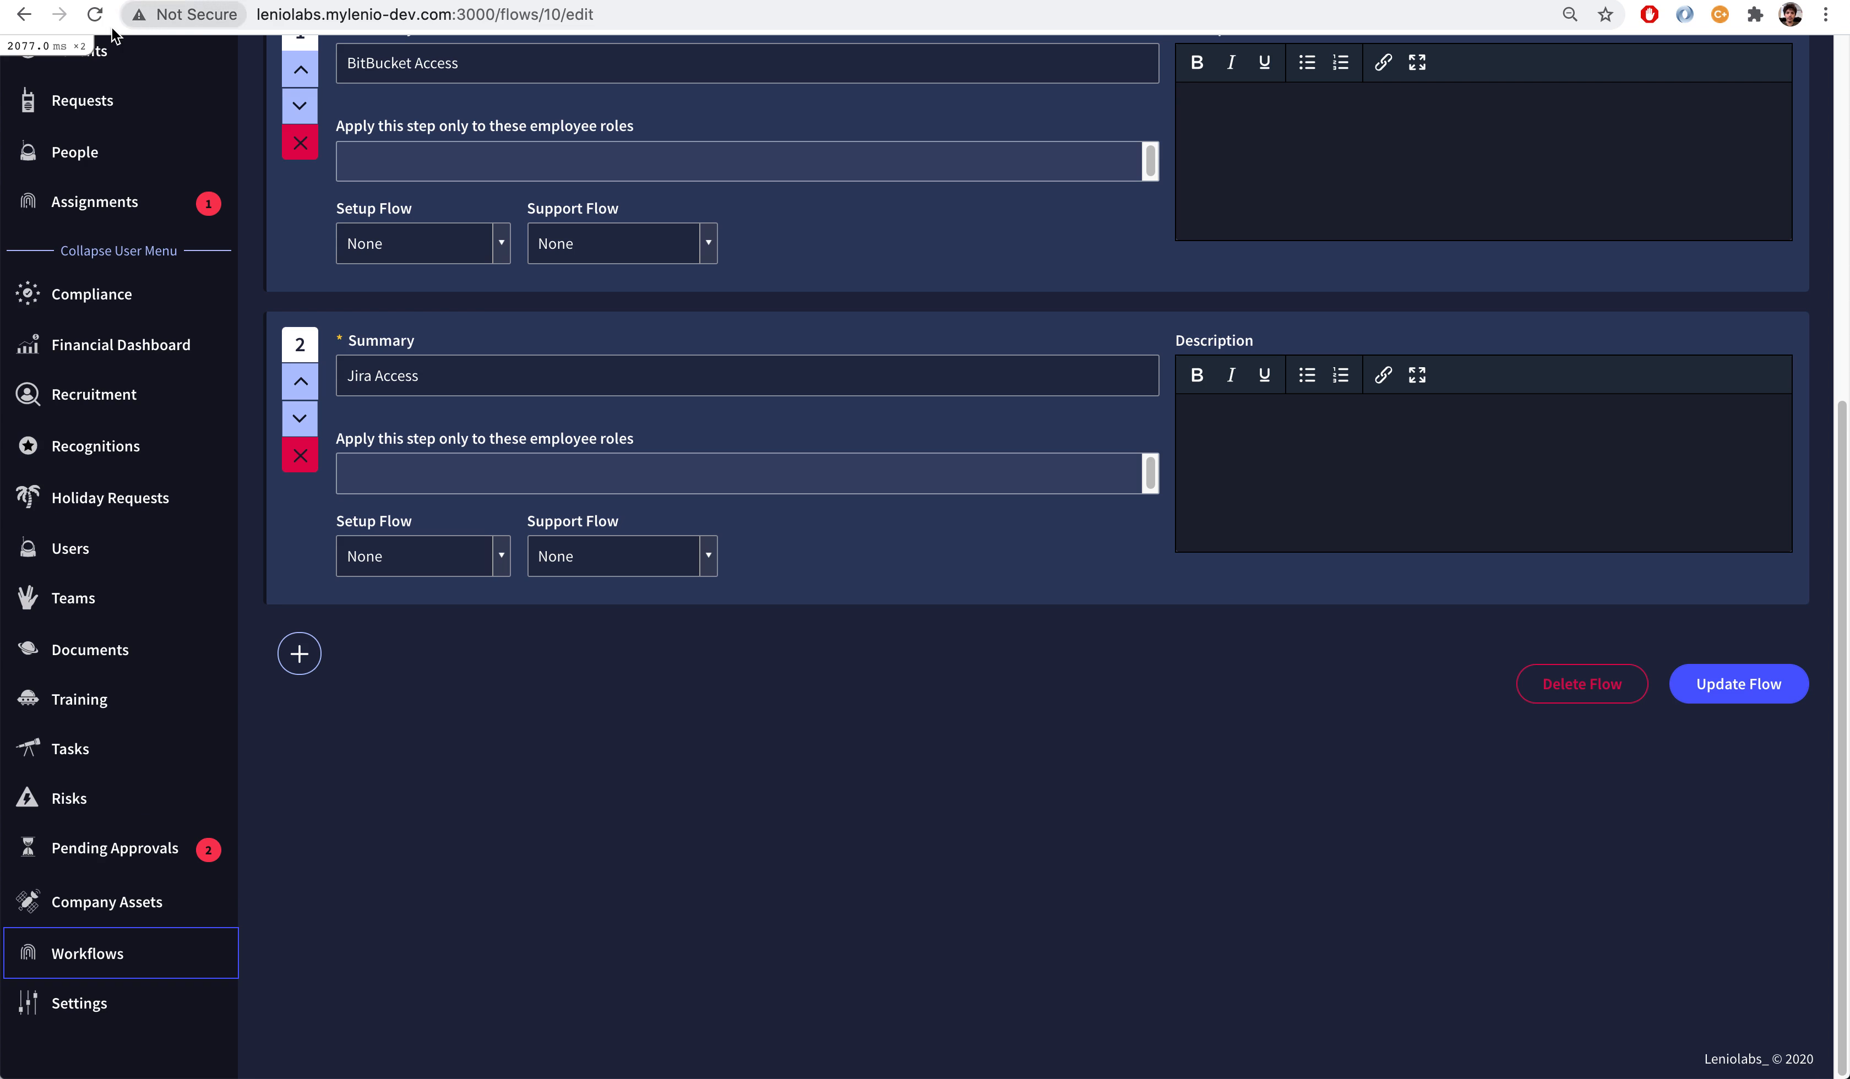
click(94, 15)
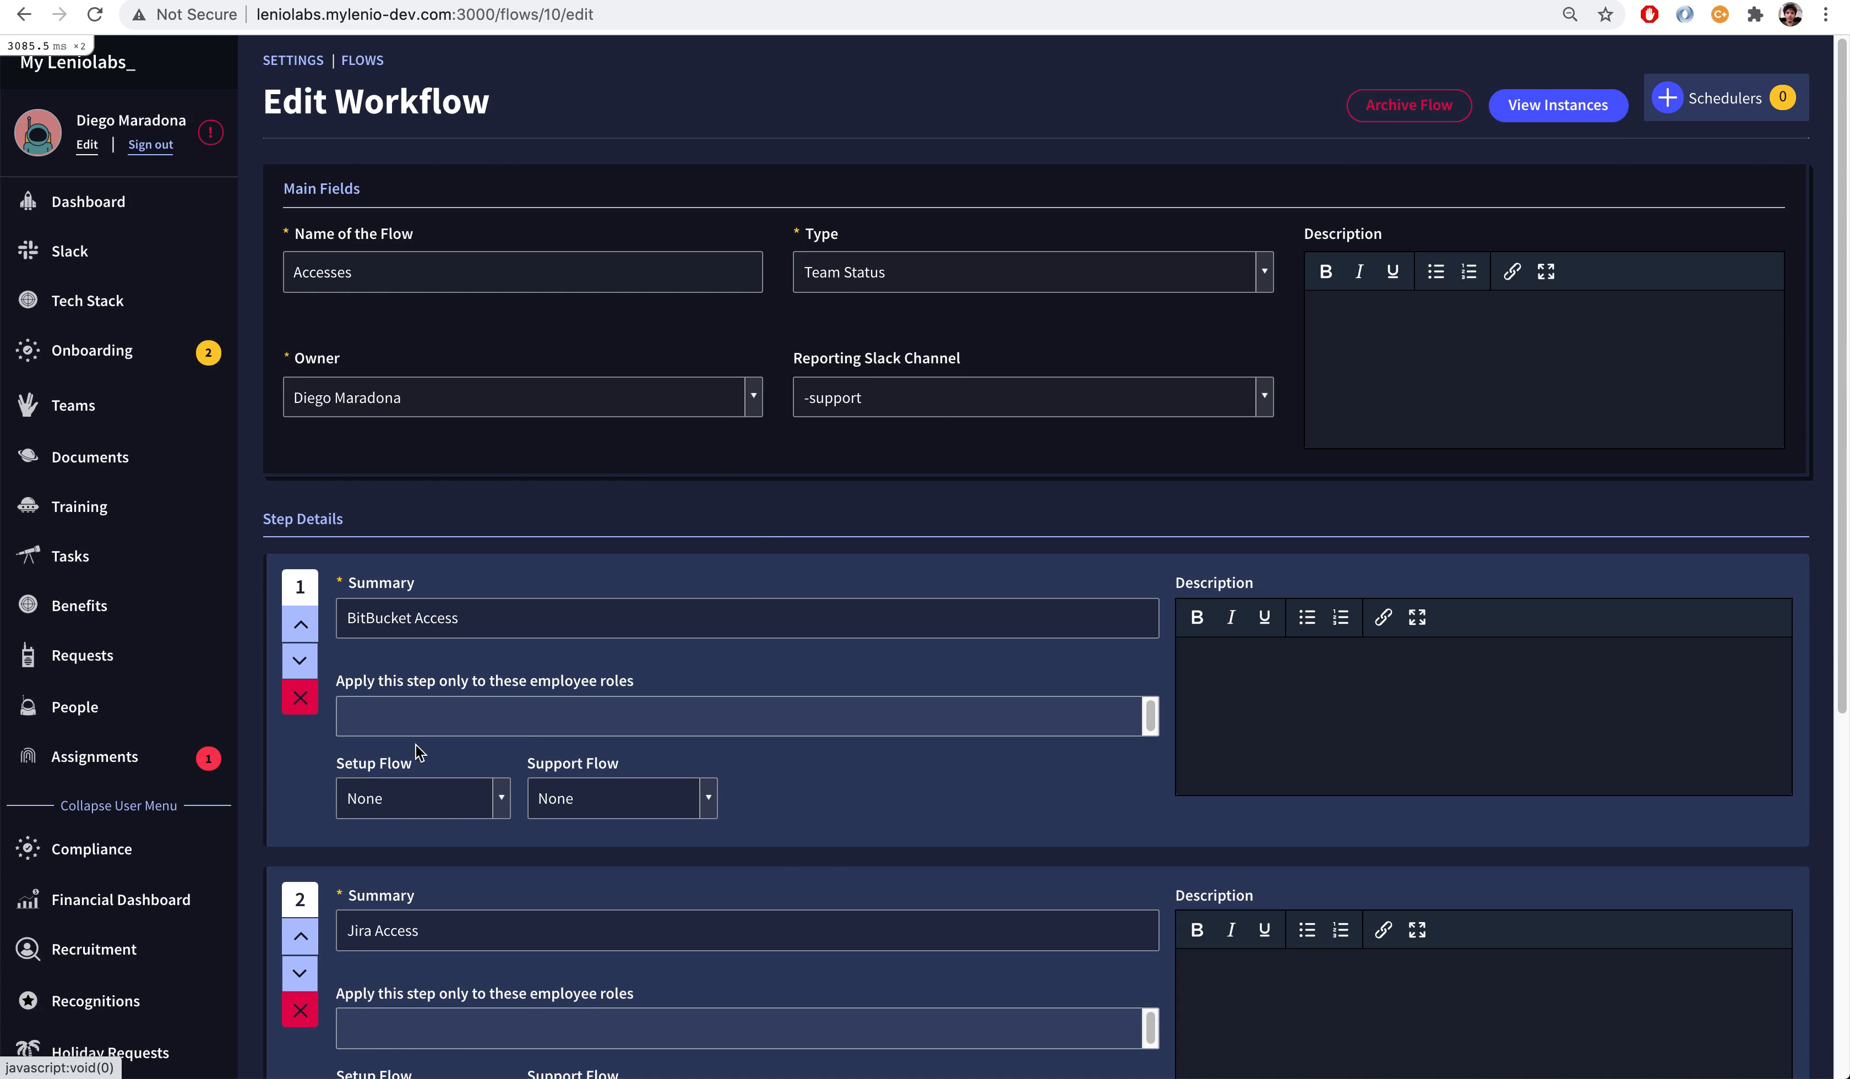
click(419, 797)
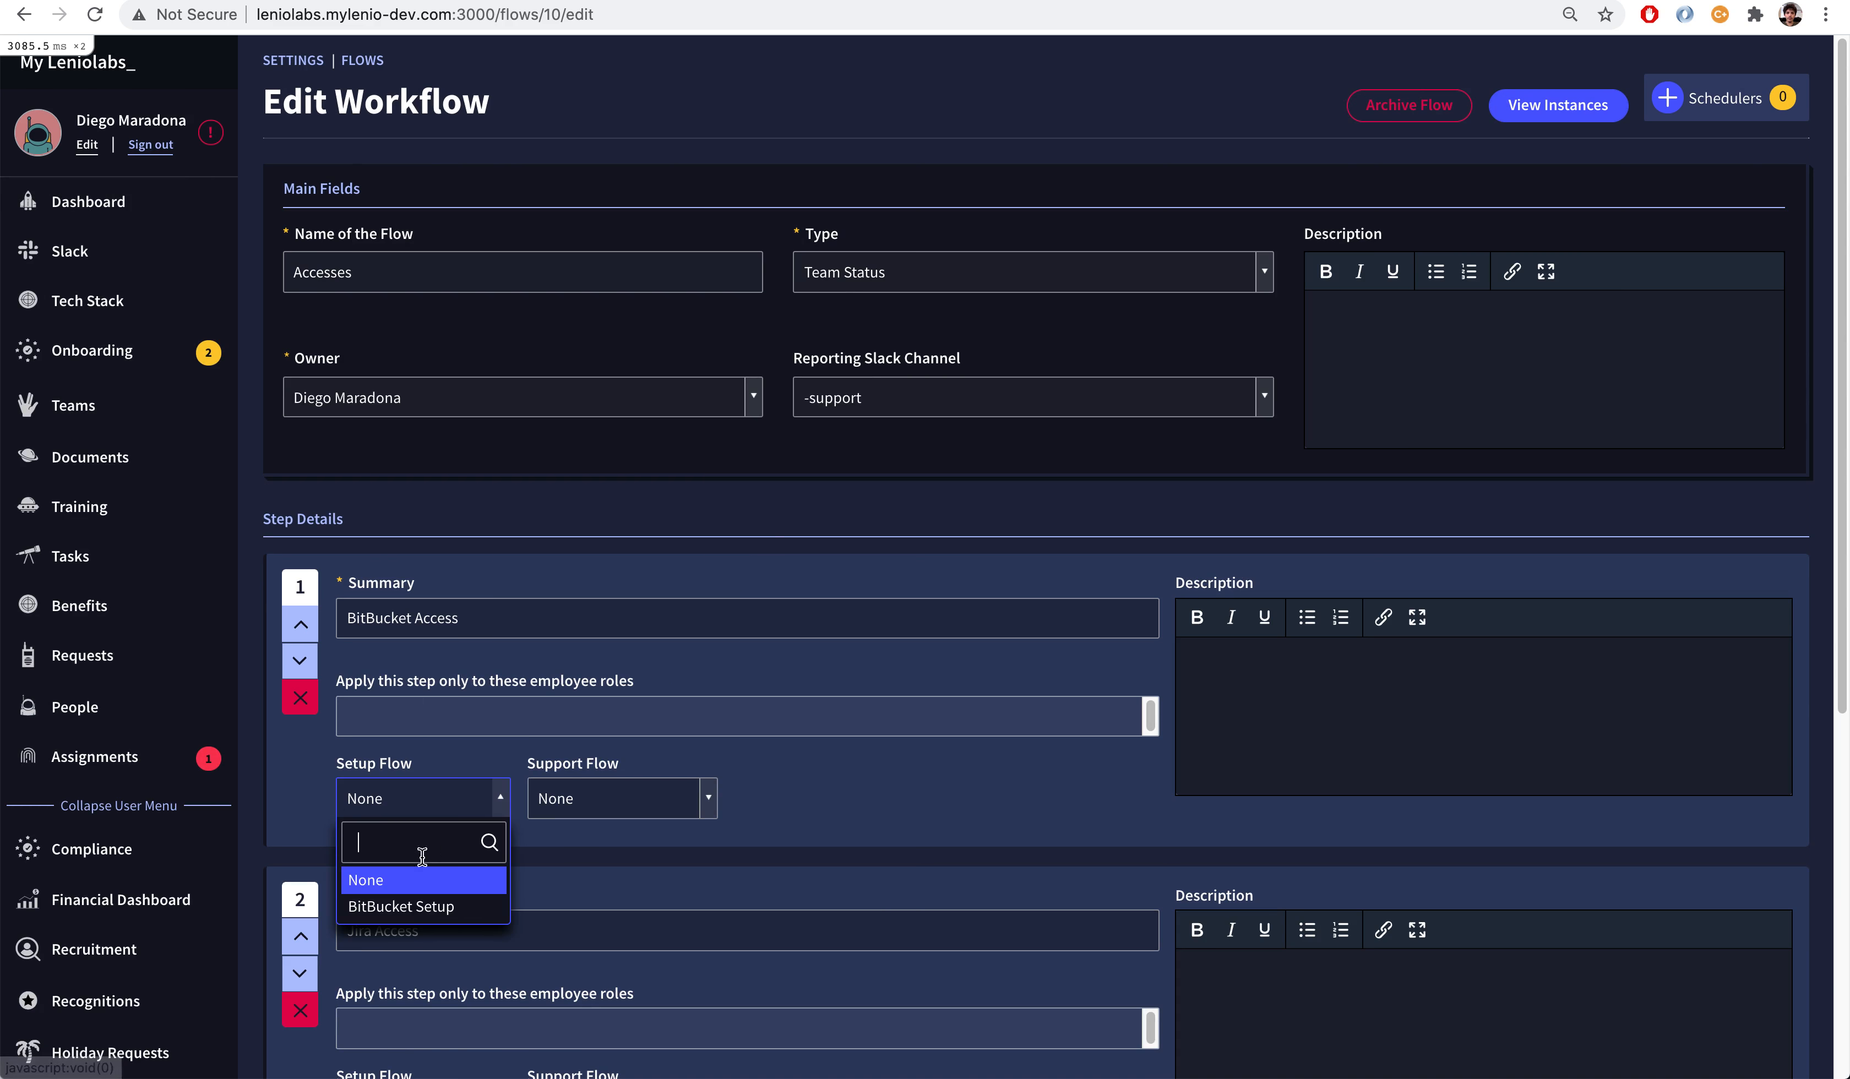
click(406, 905)
Step: Set the BitBucket Access step's Support Flow to BitBucket Support and save the Accesses workflow
click(605, 816)
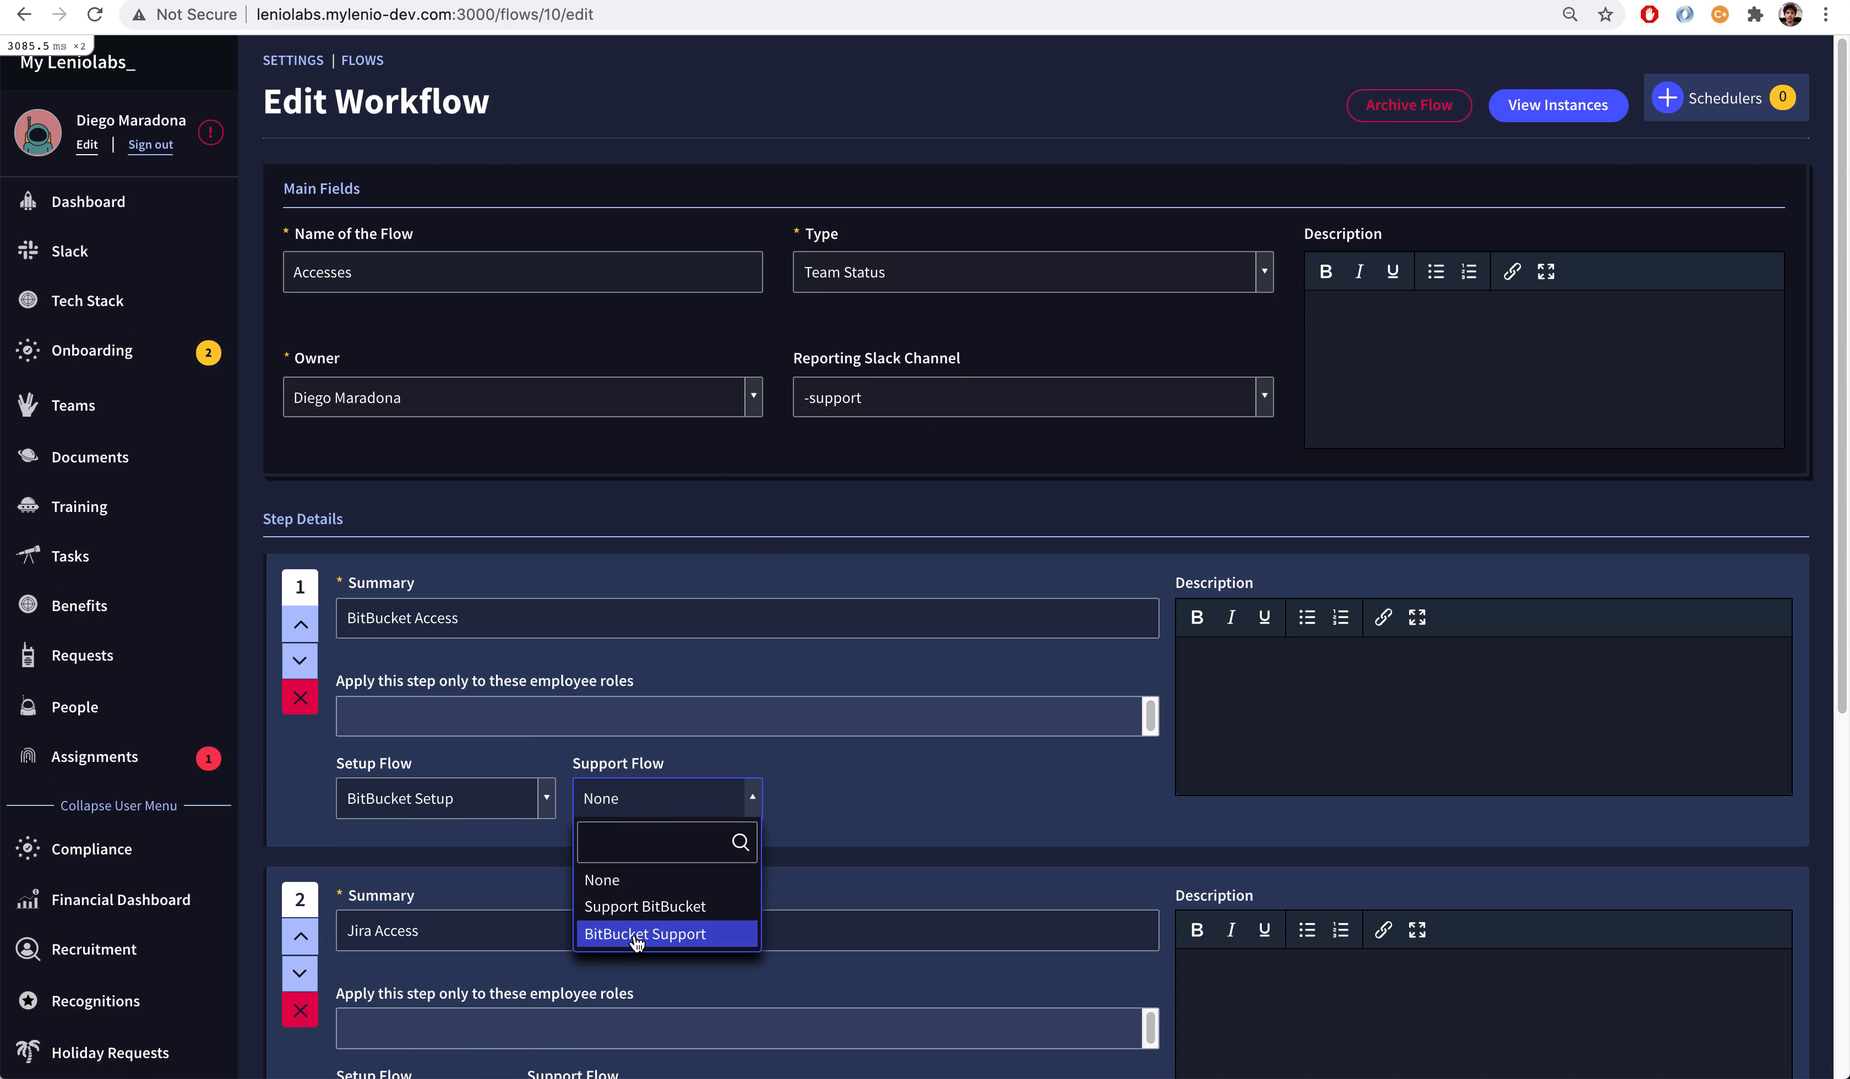
click(670, 906)
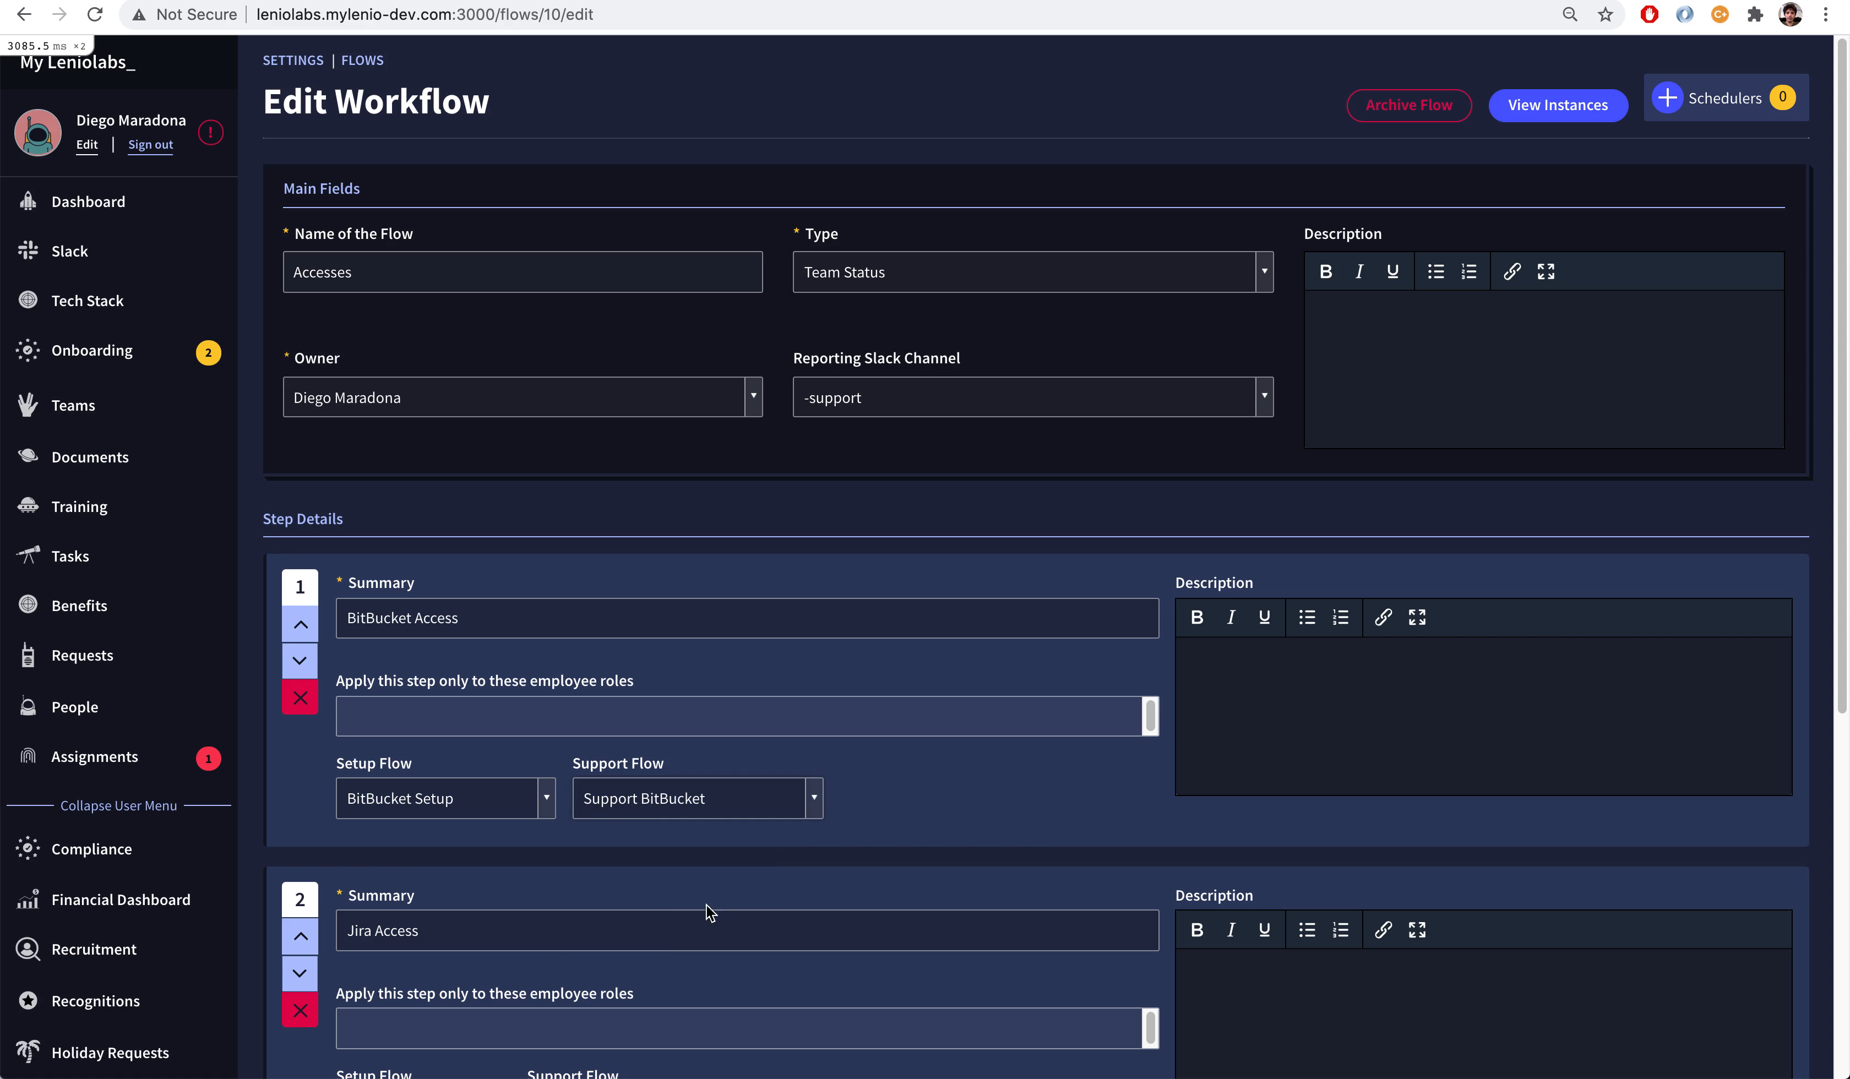
click(639, 798)
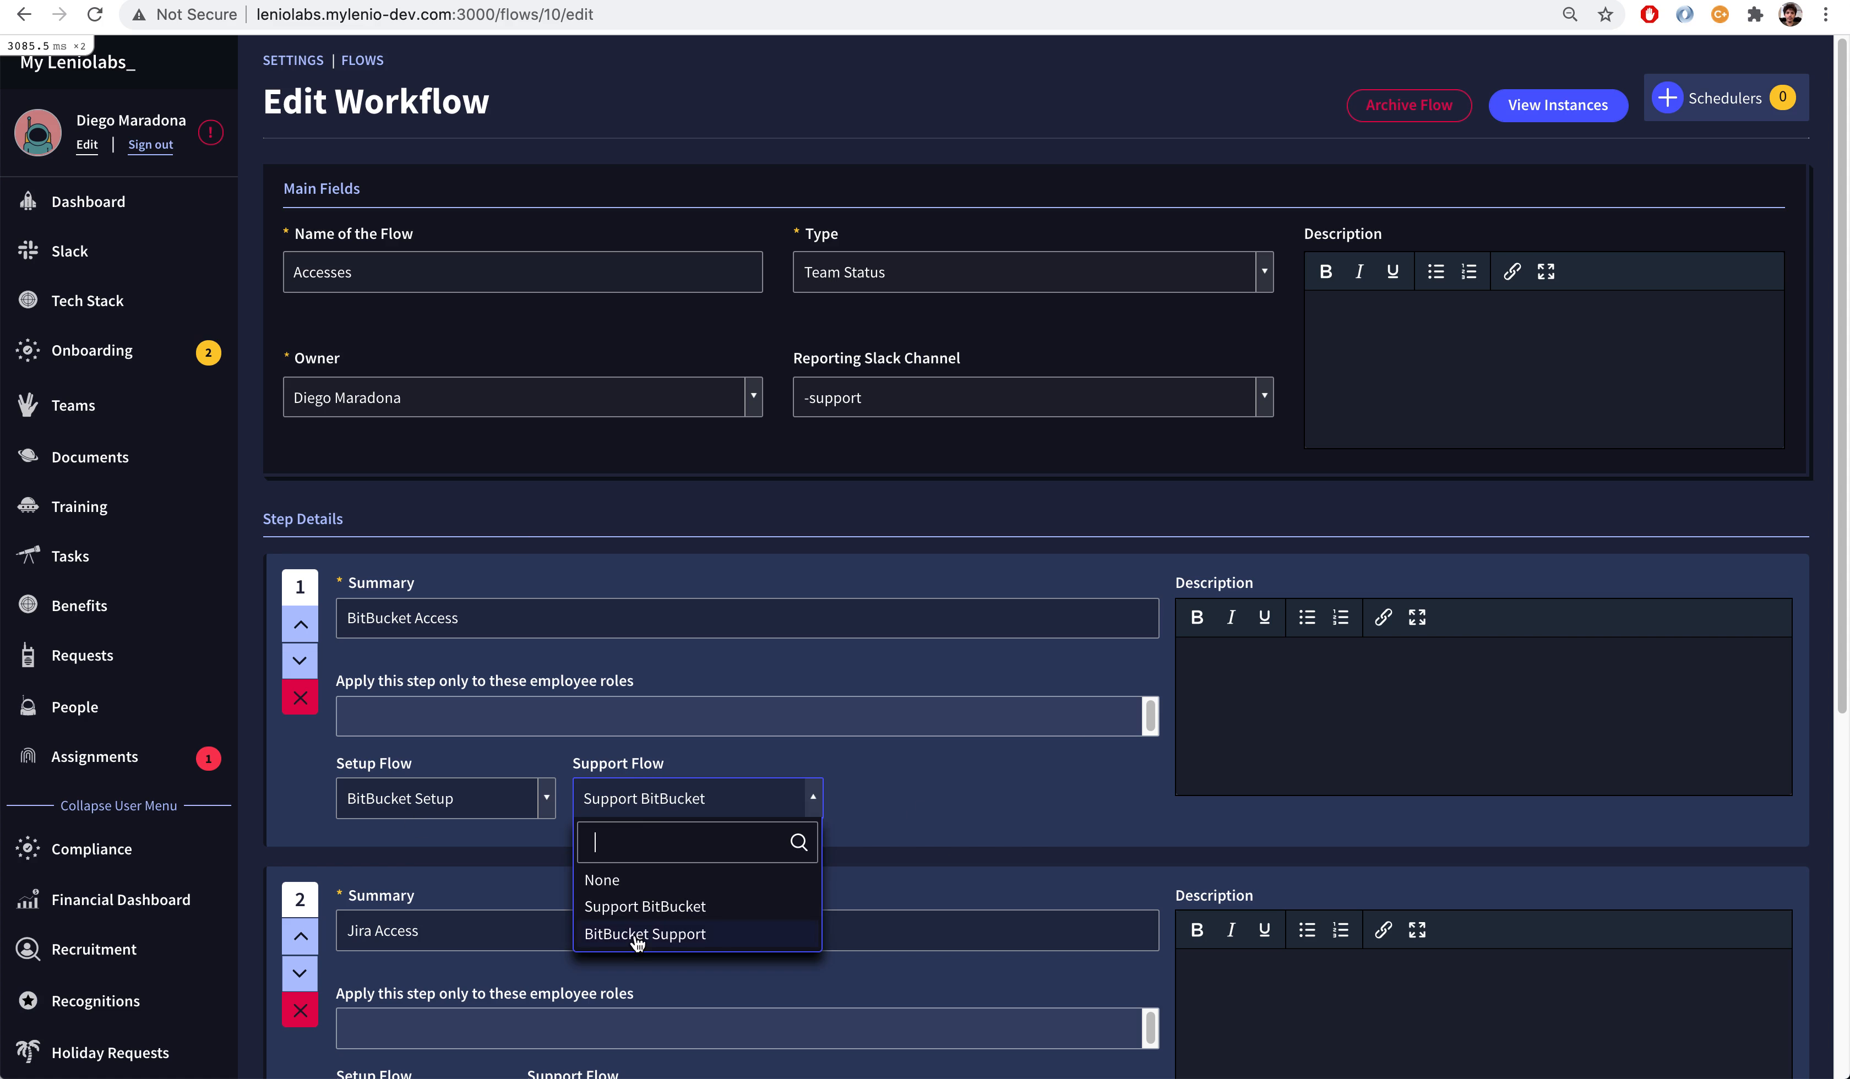
click(636, 936)
scroll(1517, 651, down, 10)
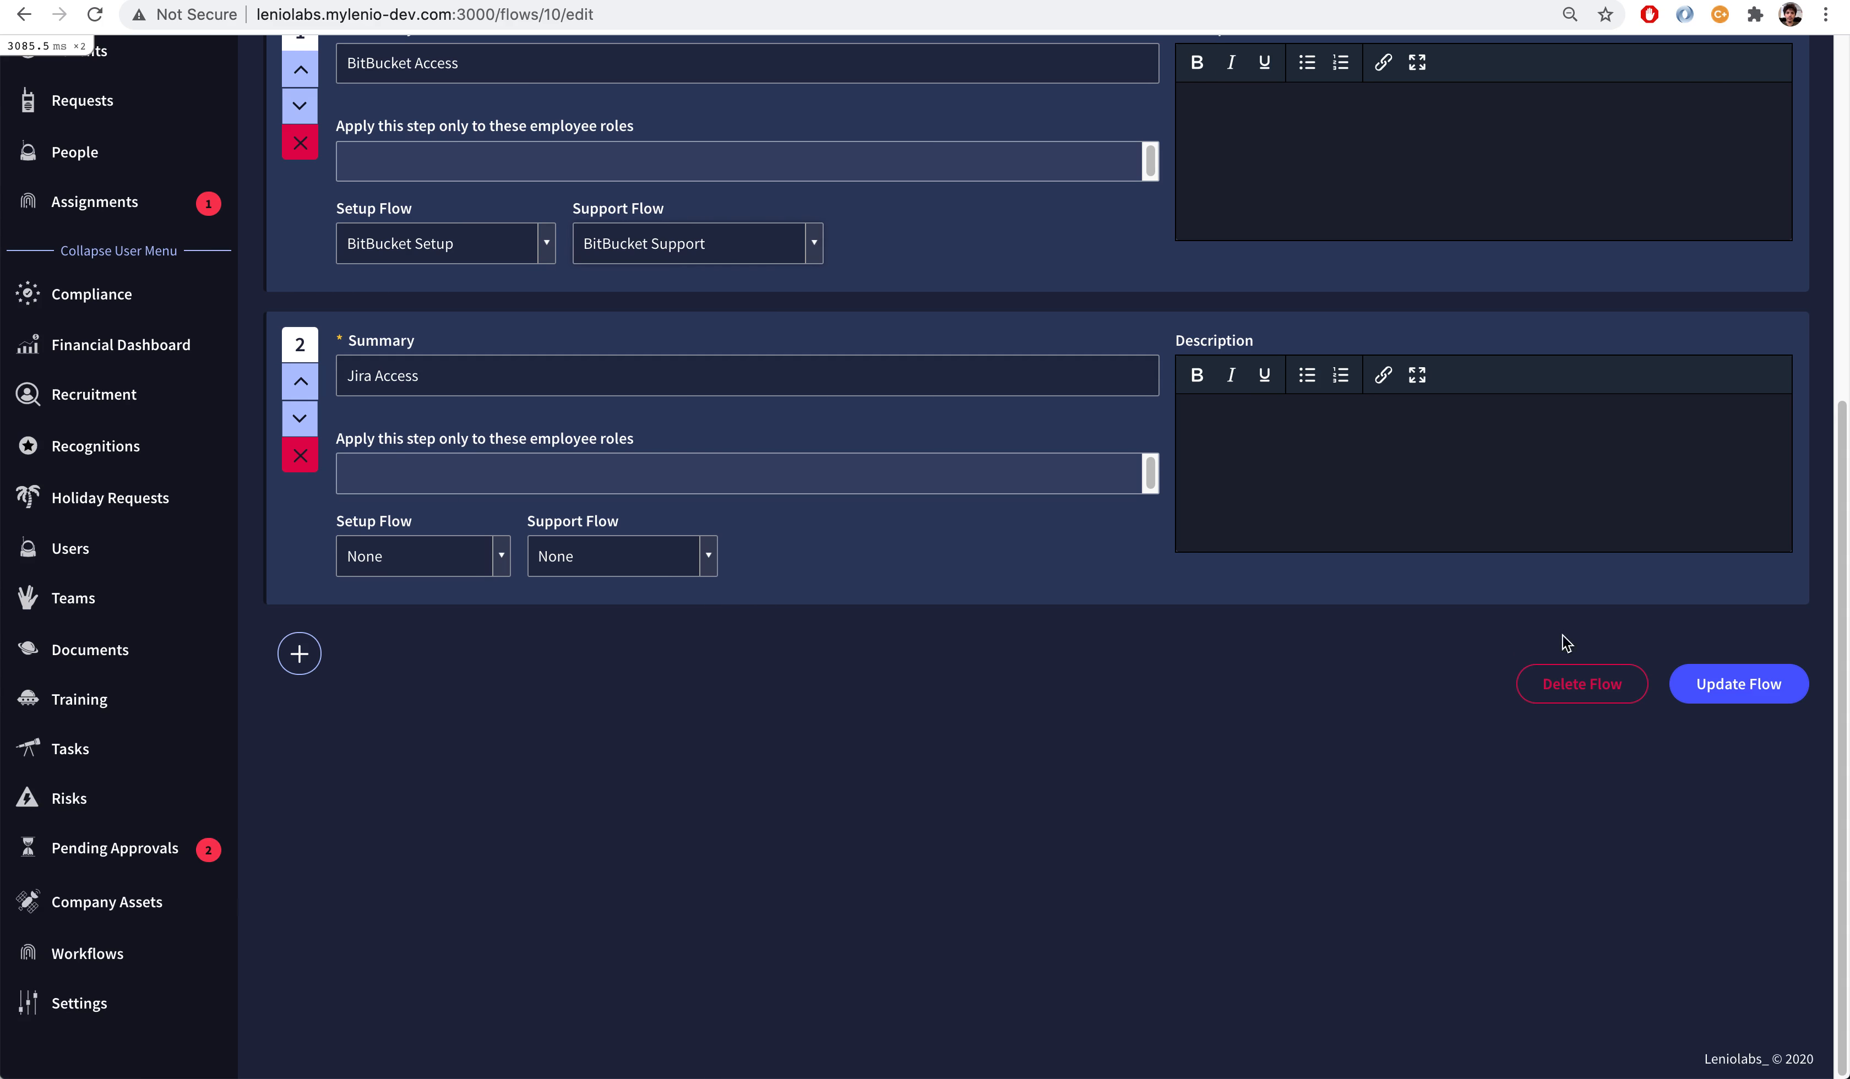
click(1739, 683)
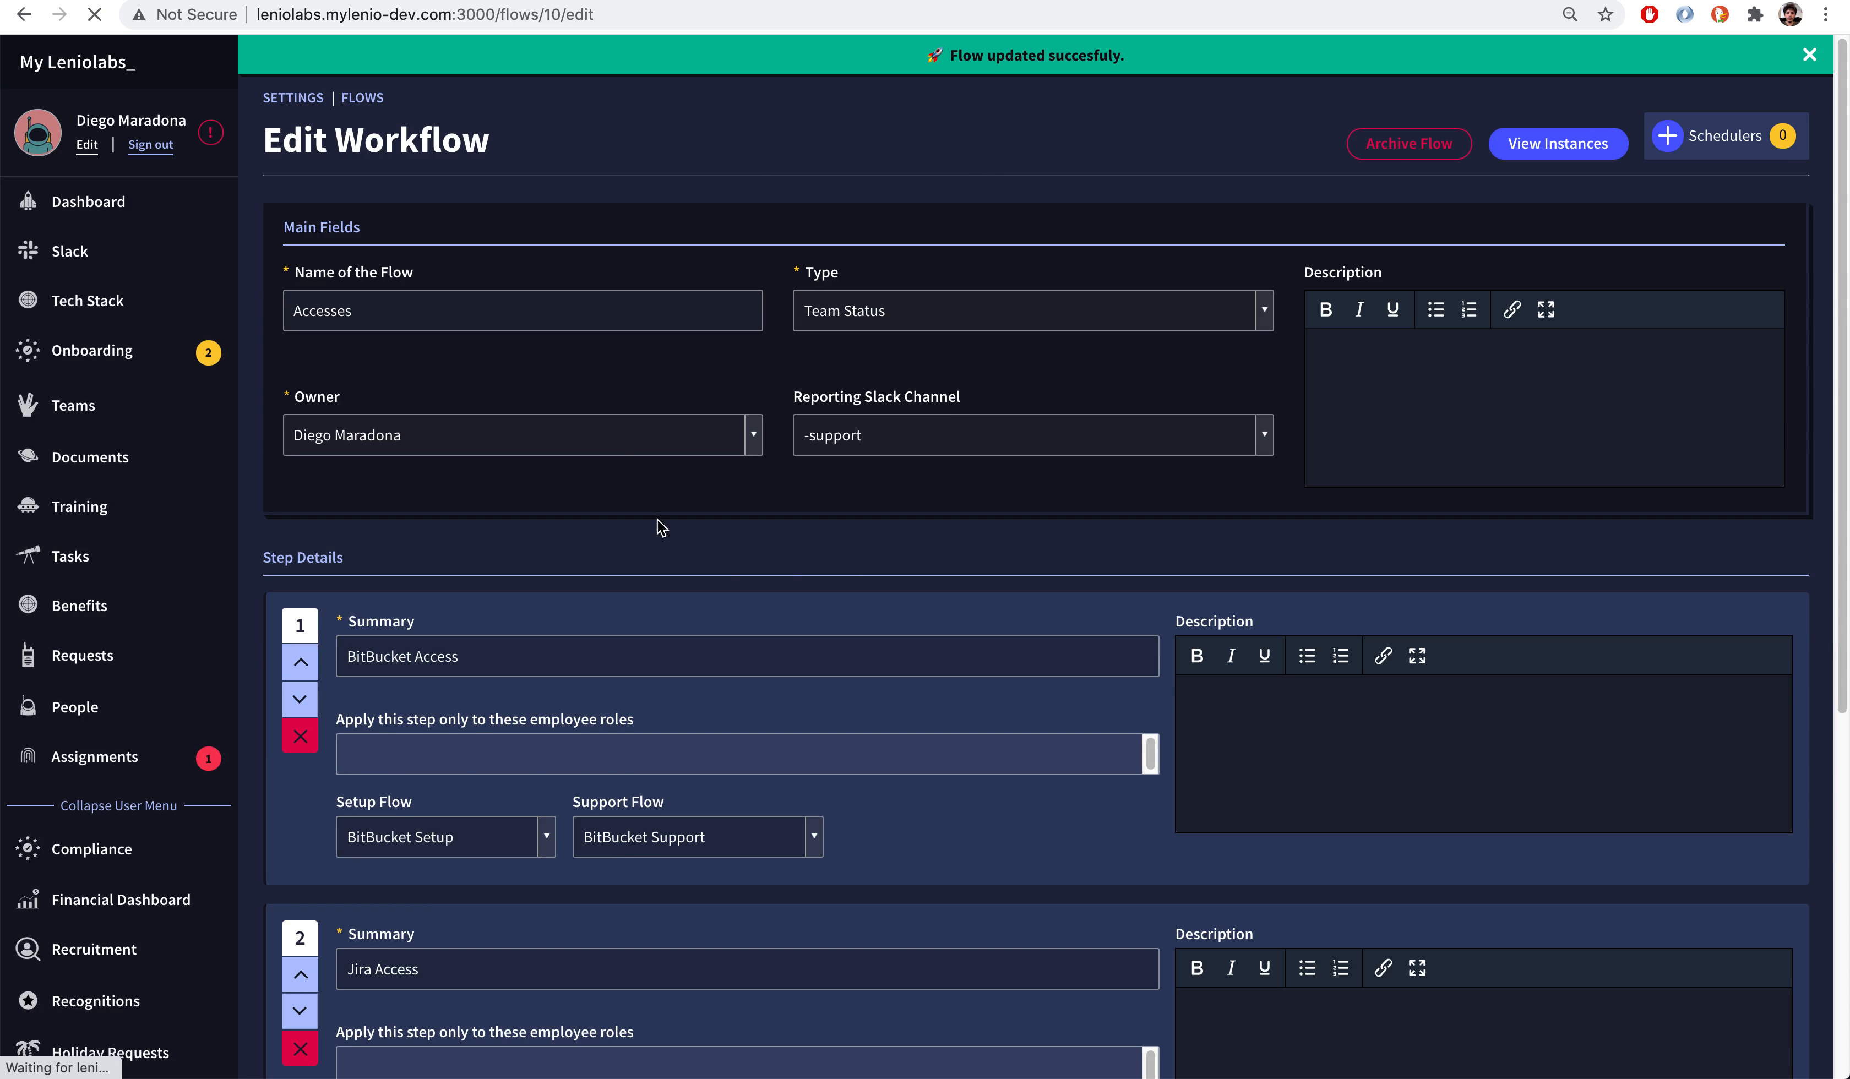
Step: In the employee's incognito window, set BitBucket Access to No for team My Project, and view the pending Assignments in the workflow owner's window
key(ctrl+Up)
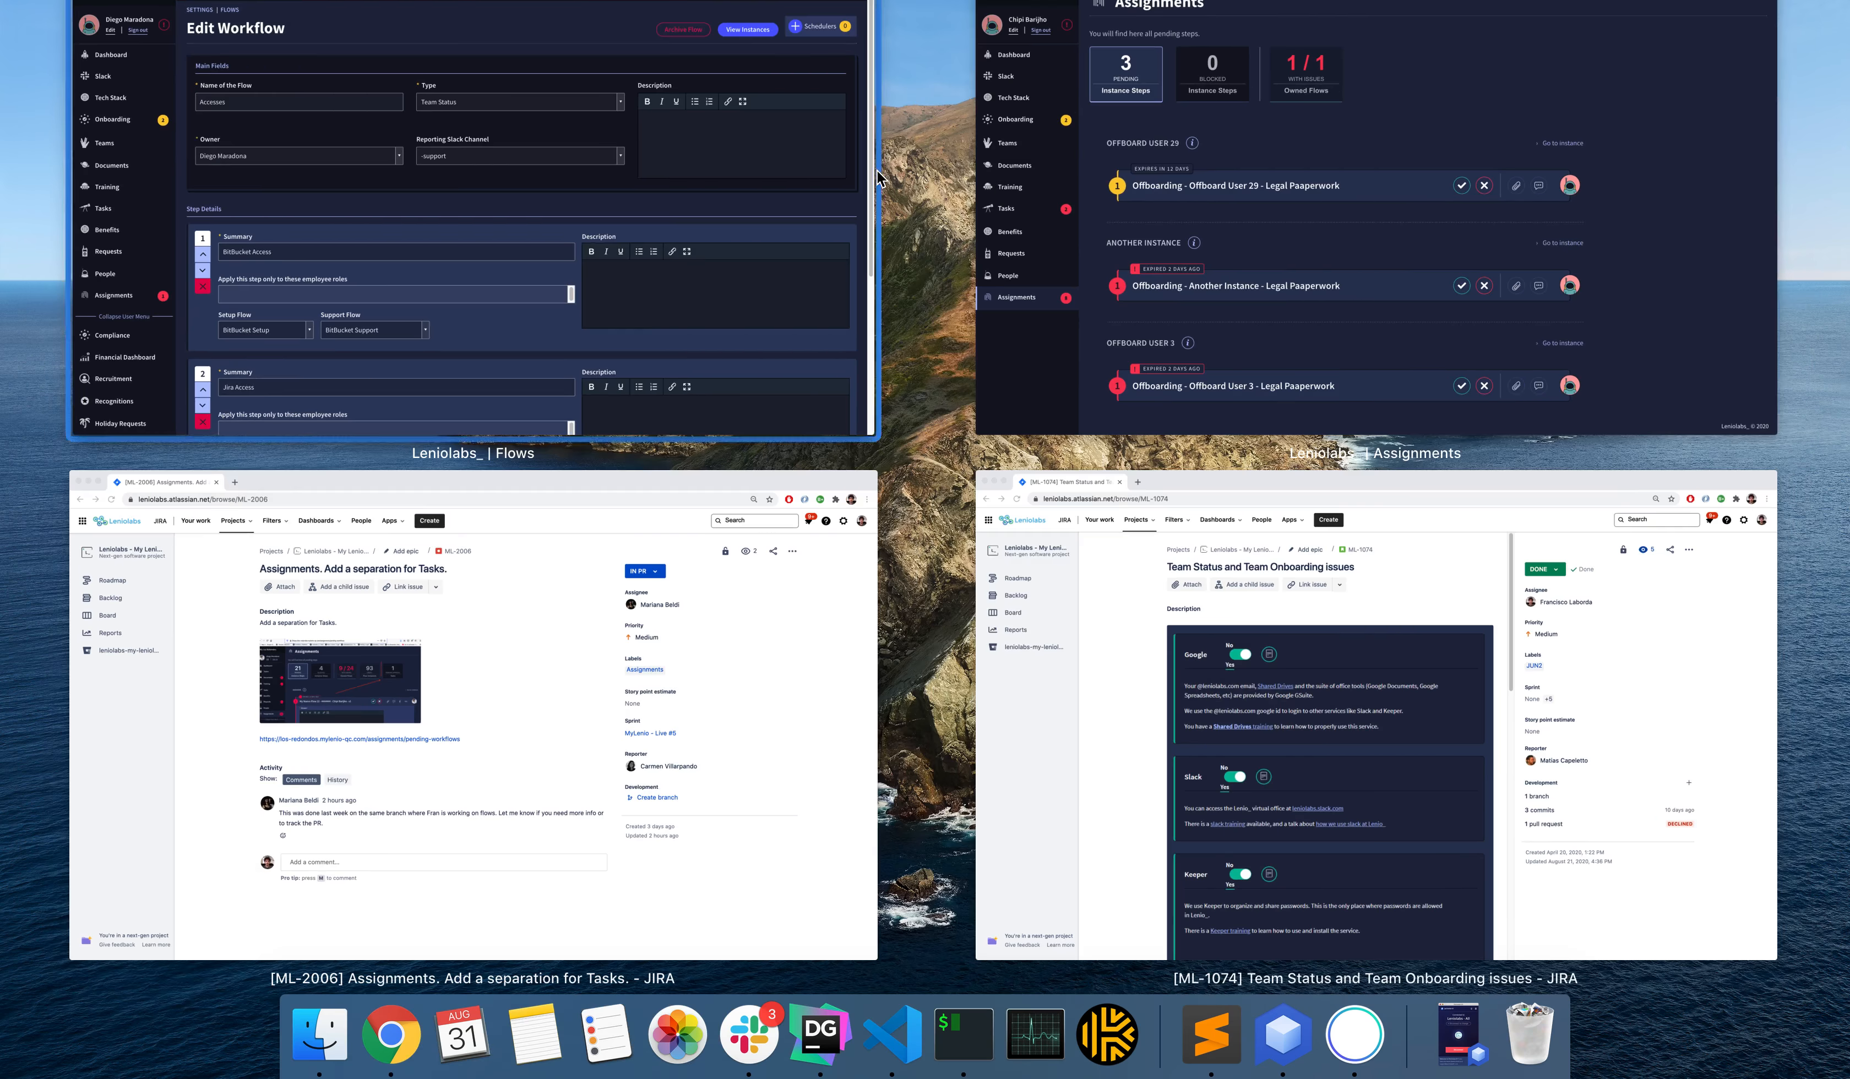
click(1209, 219)
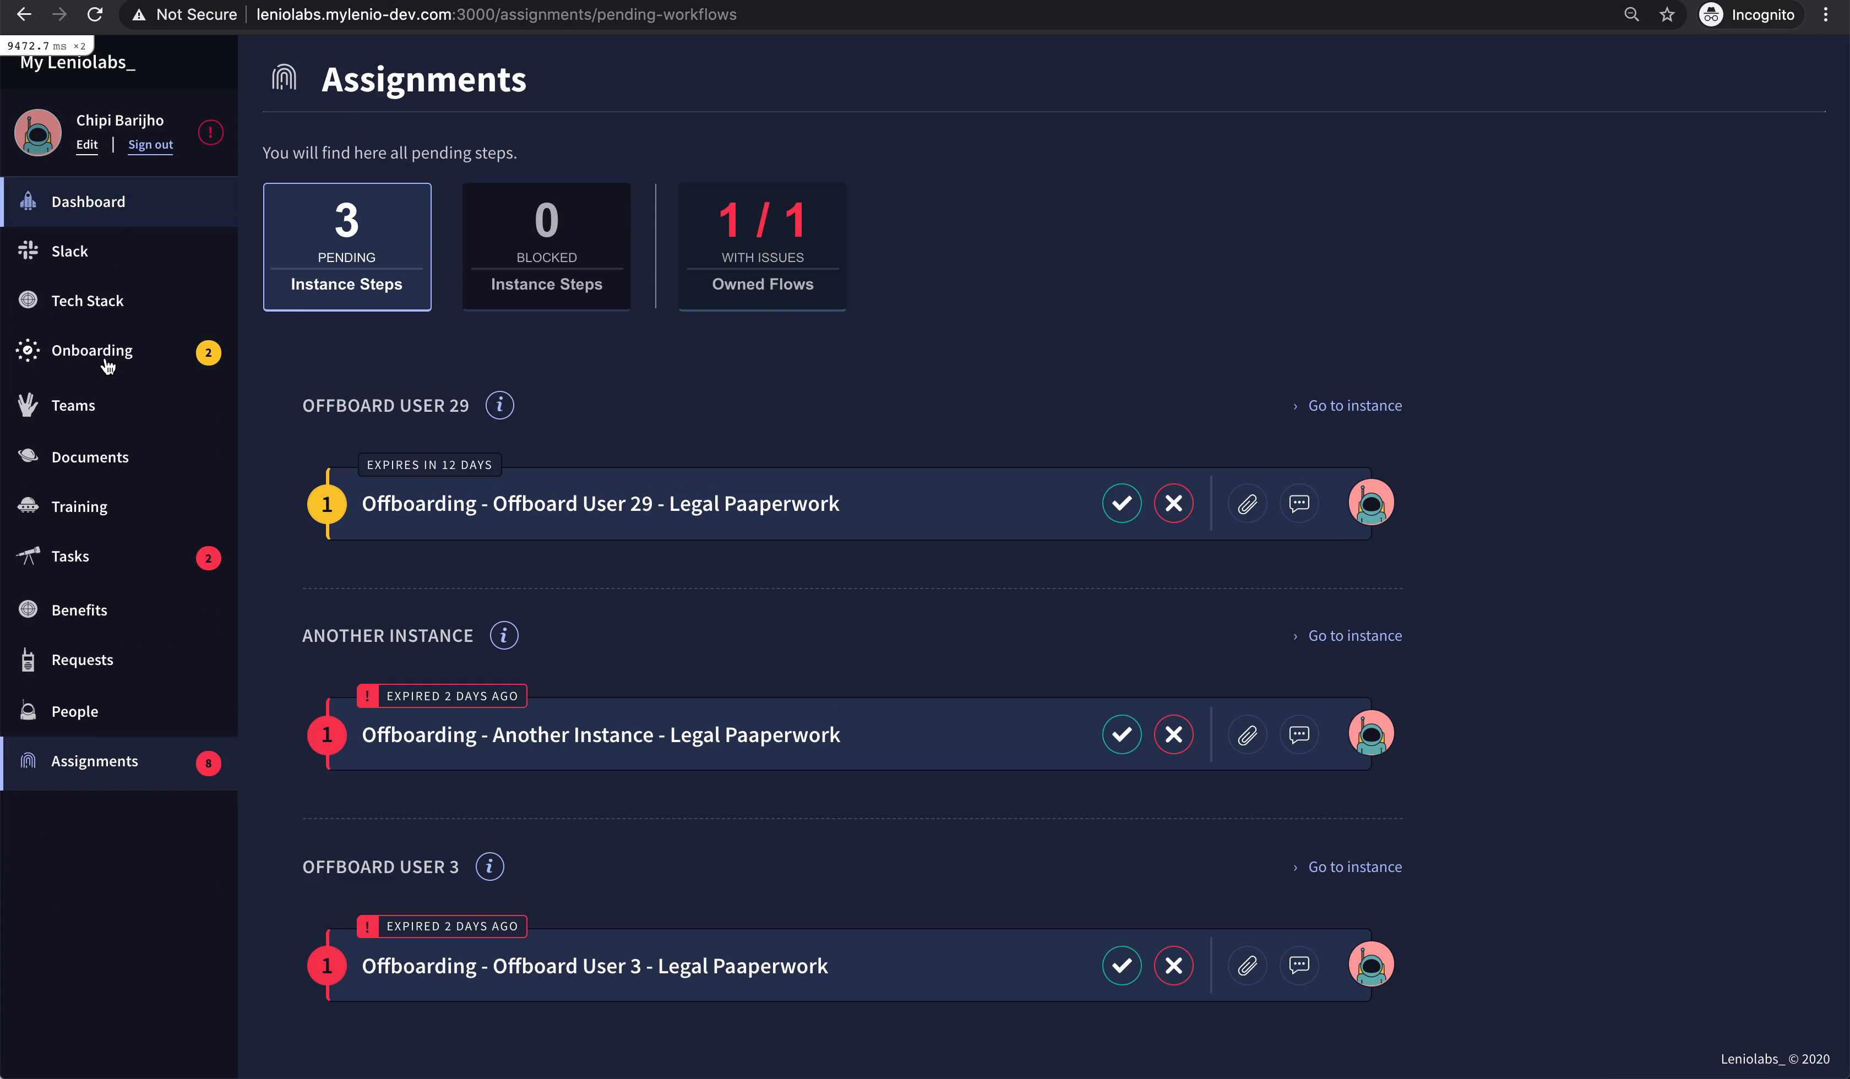
click(72, 405)
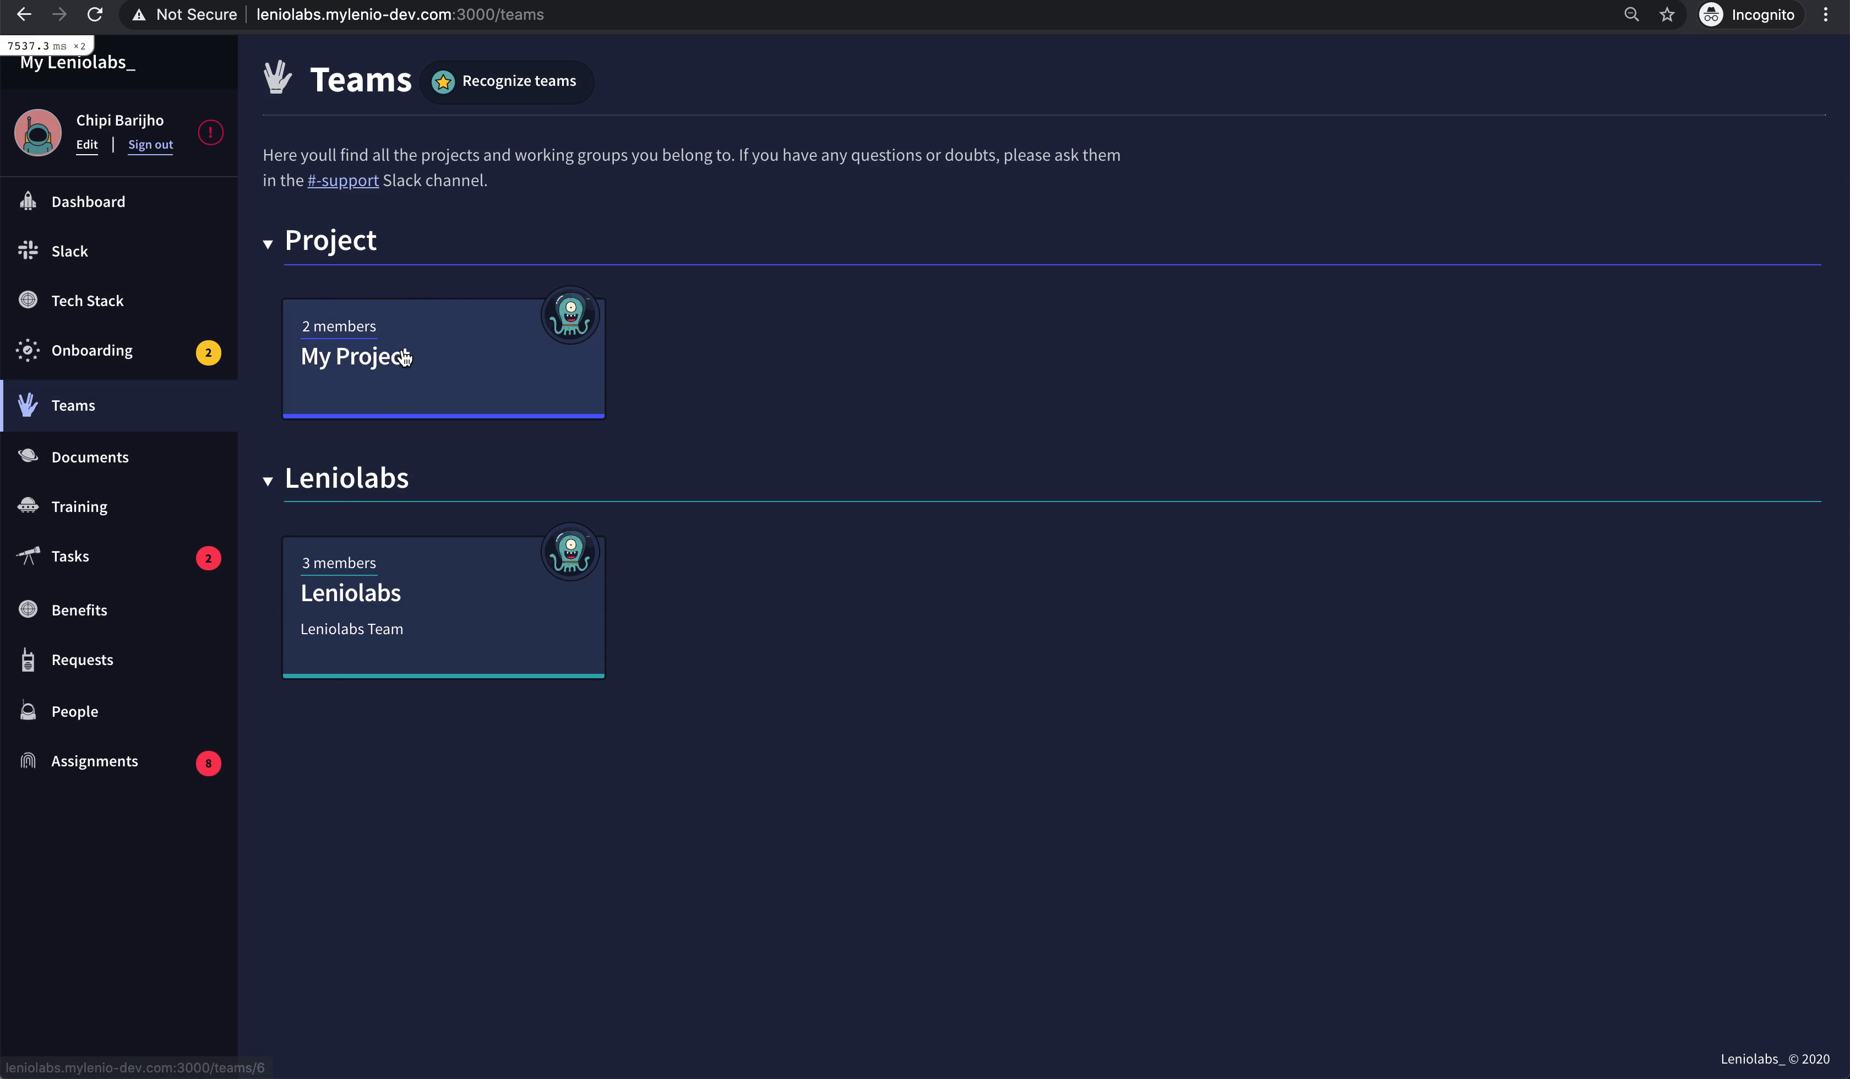
click(404, 359)
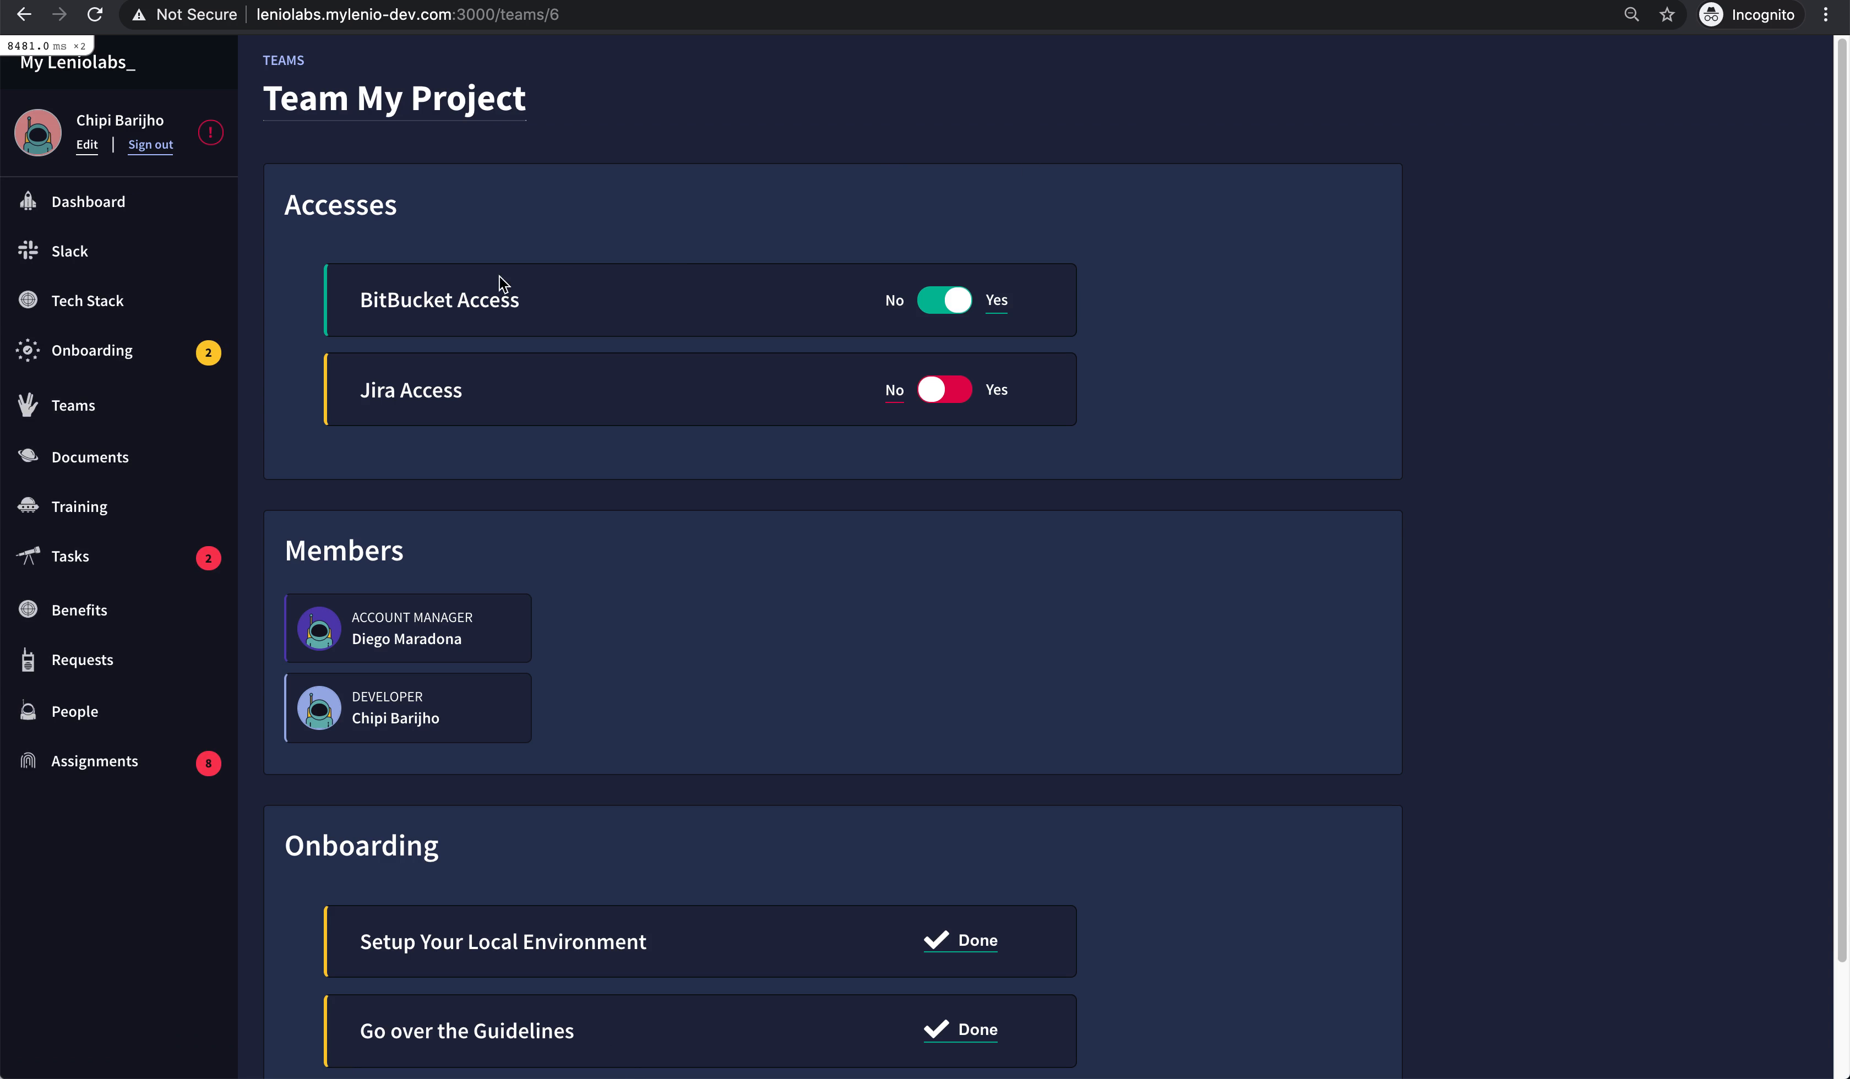
click(938, 303)
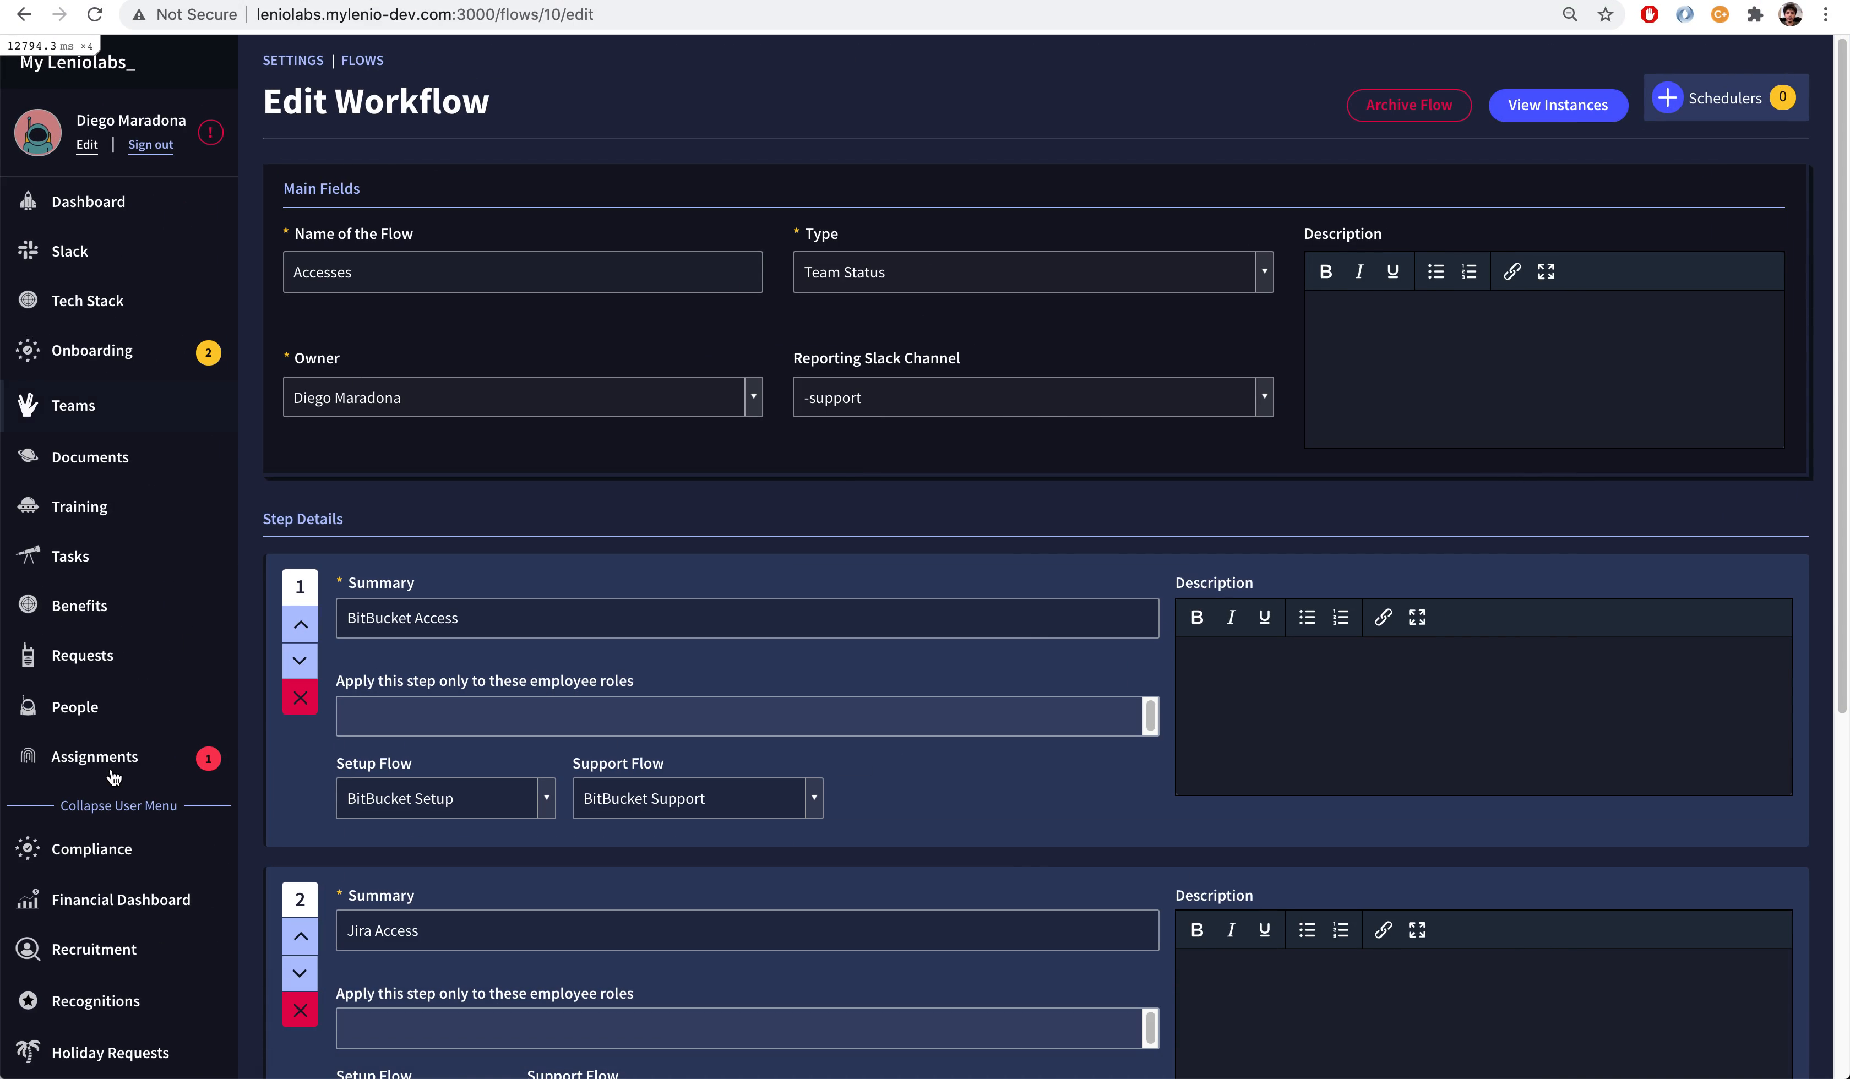
click(111, 763)
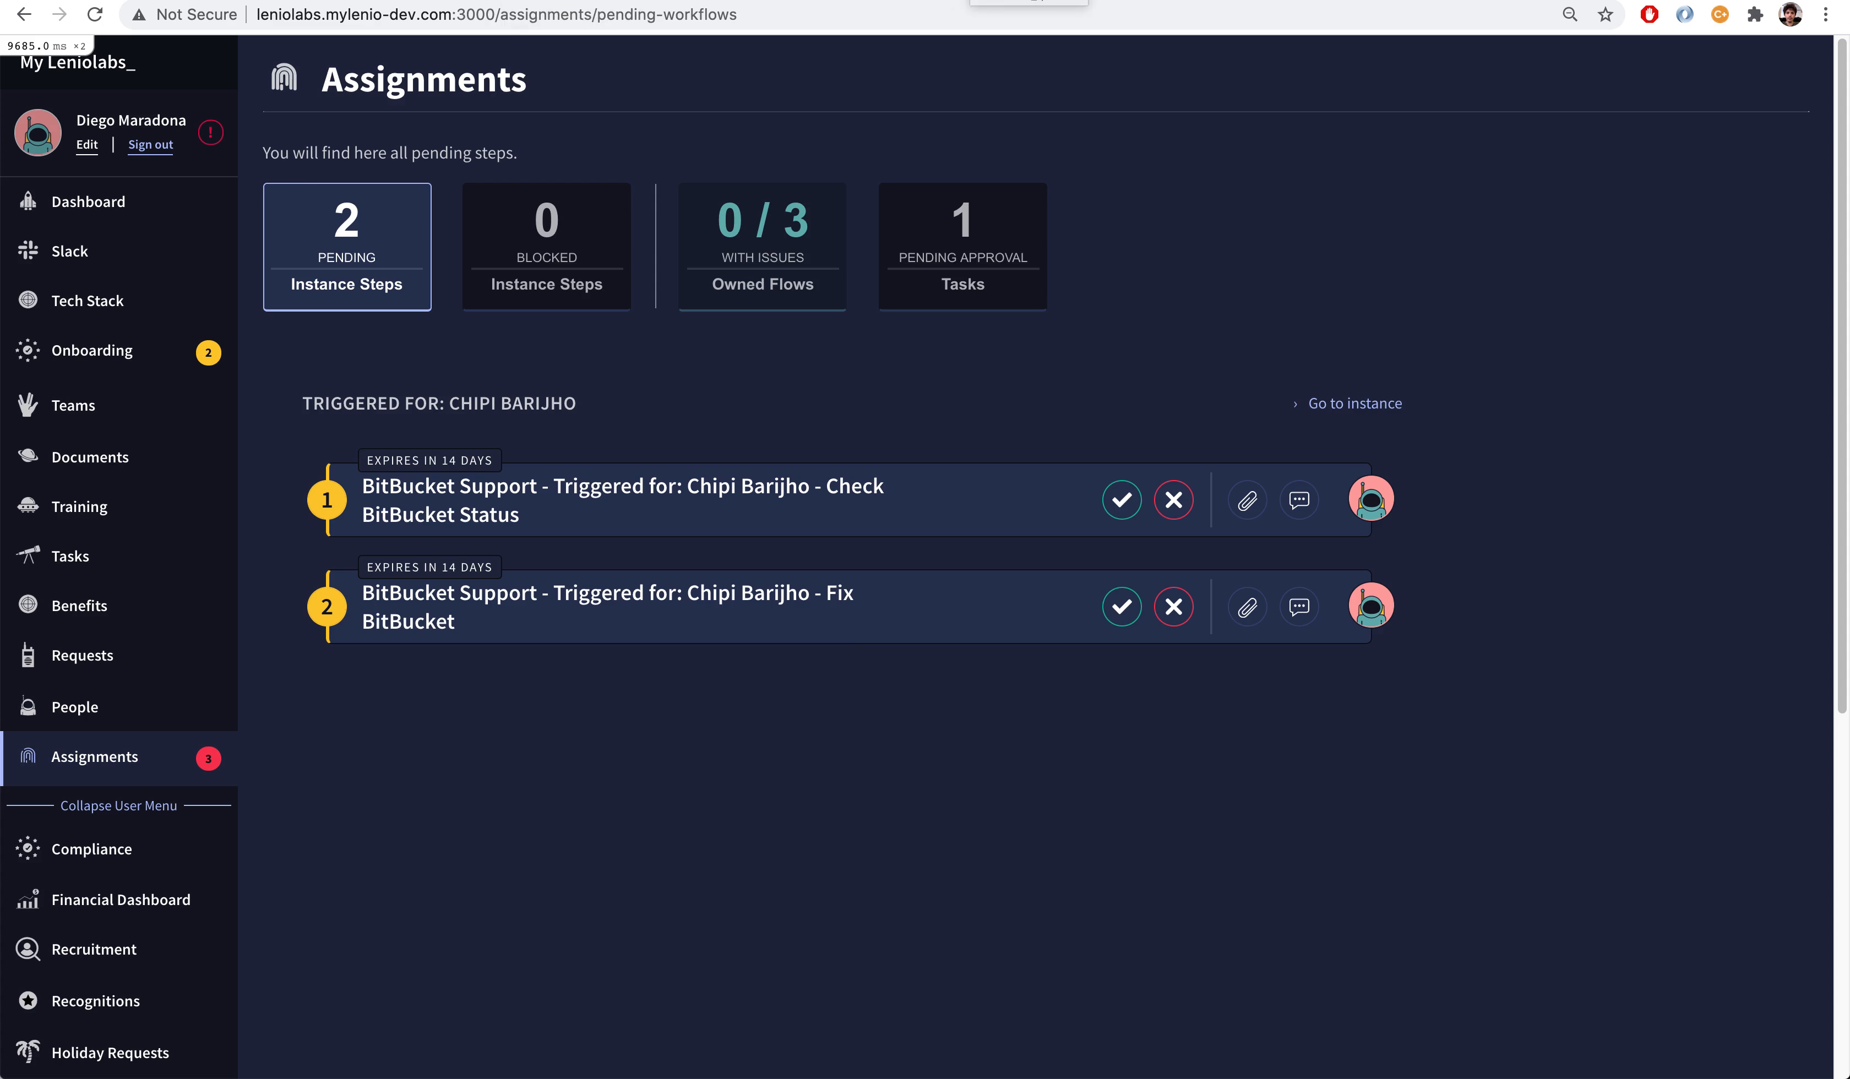
Step: Return to editing the BitBucket Support workflow and add a third step with the summary "Add credentials to your laptop", assigned to Current User
click(972, 0)
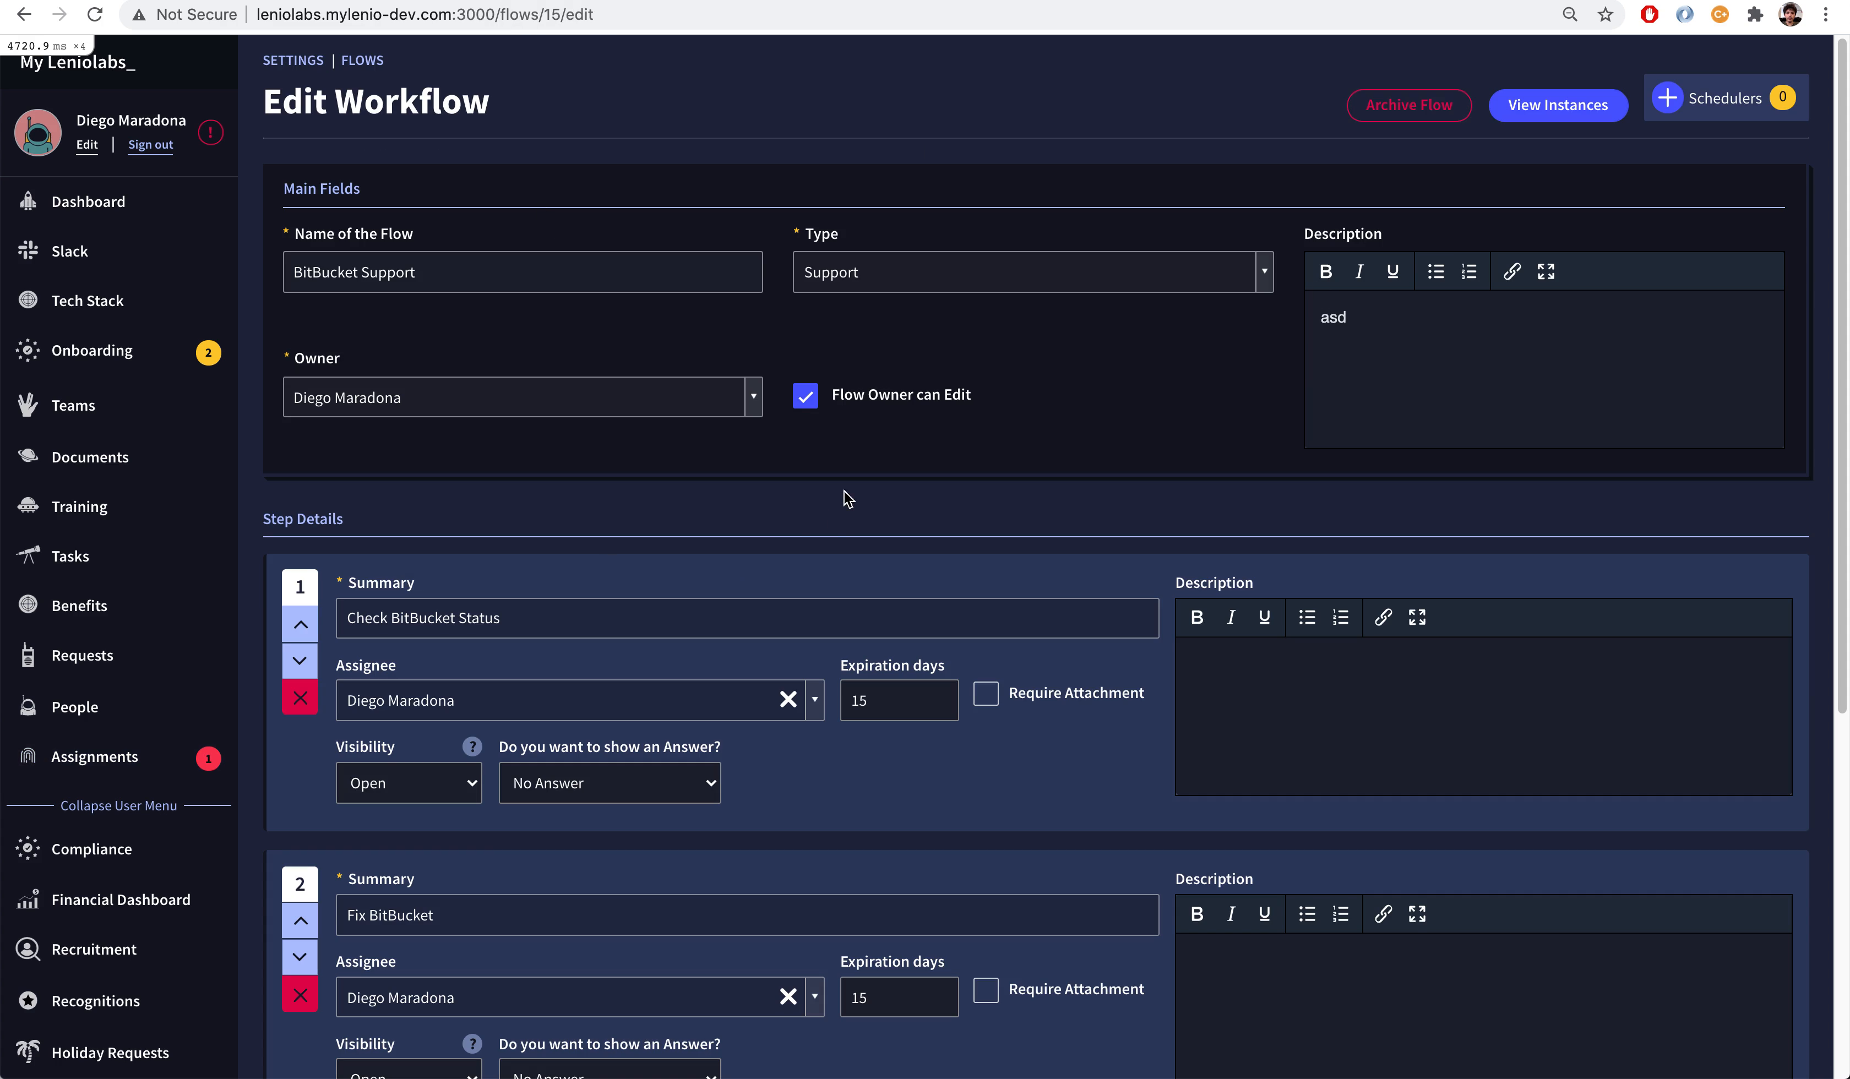
scroll(938, 551, down, 4)
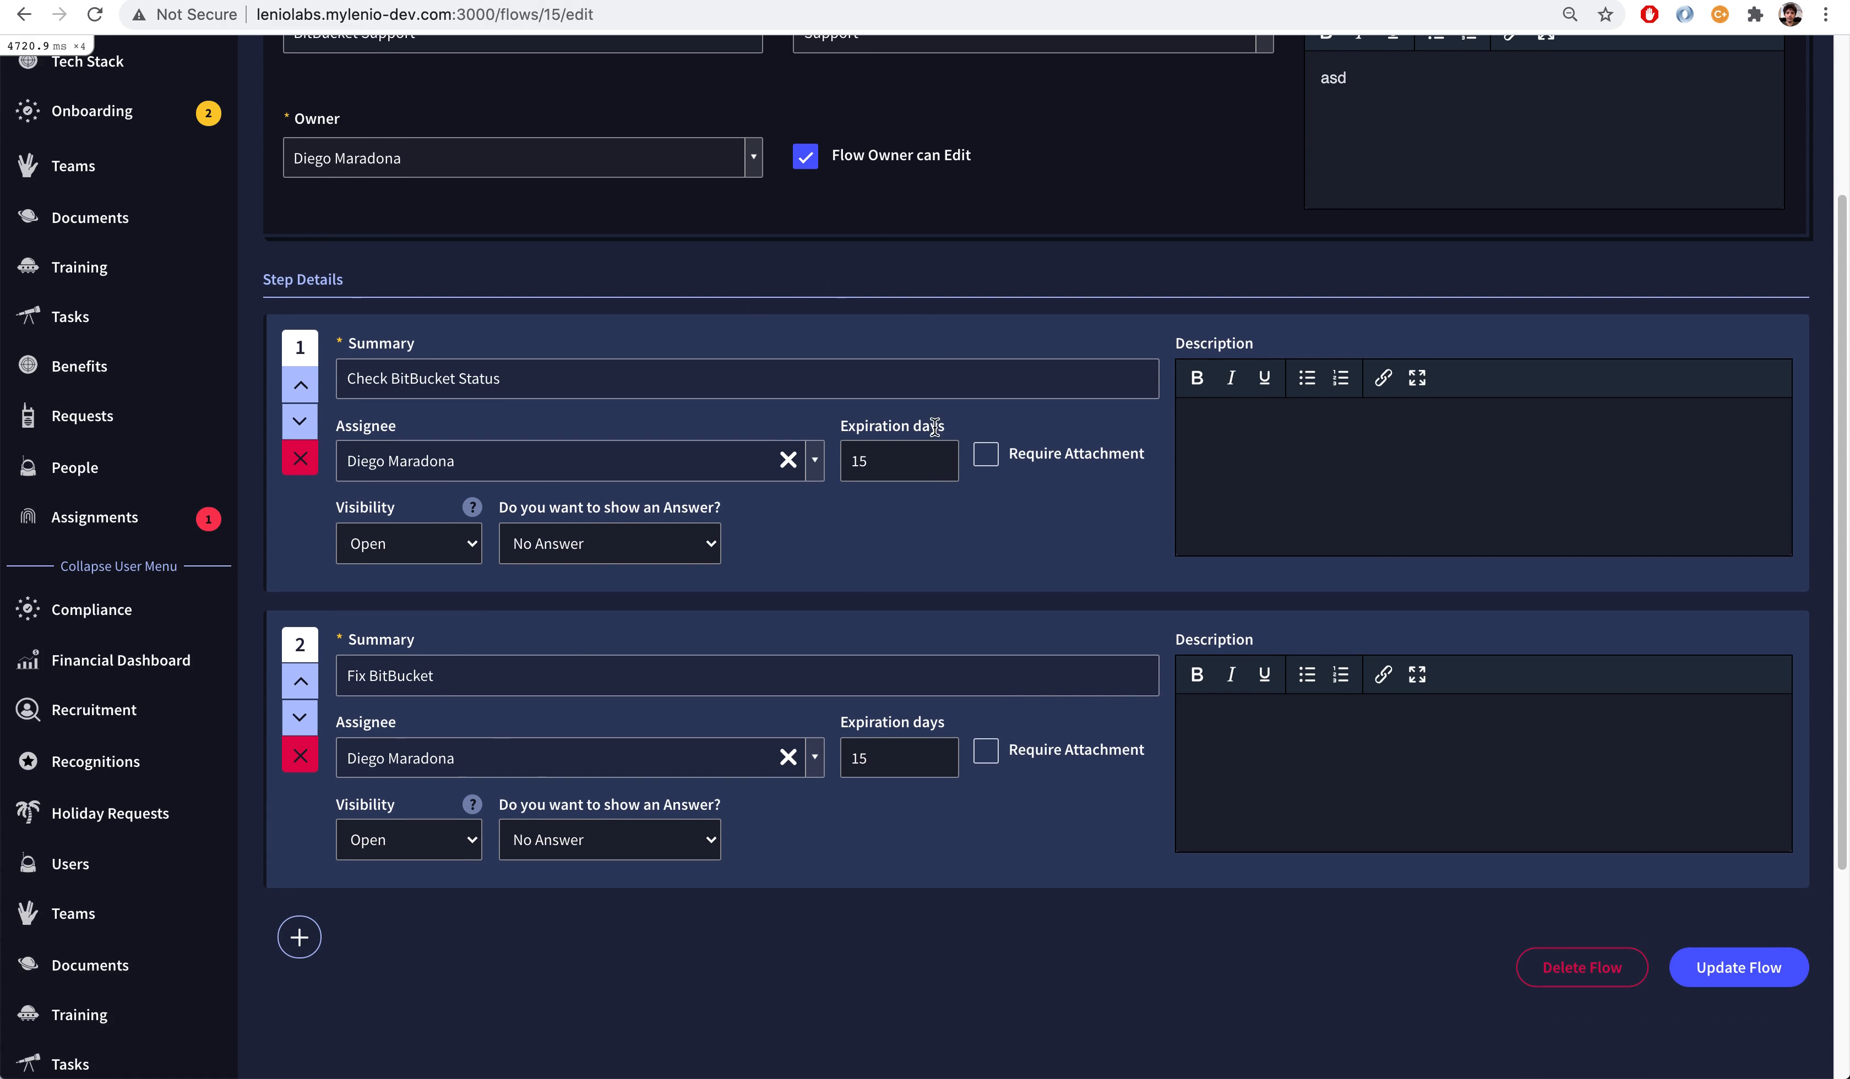
click(299, 938)
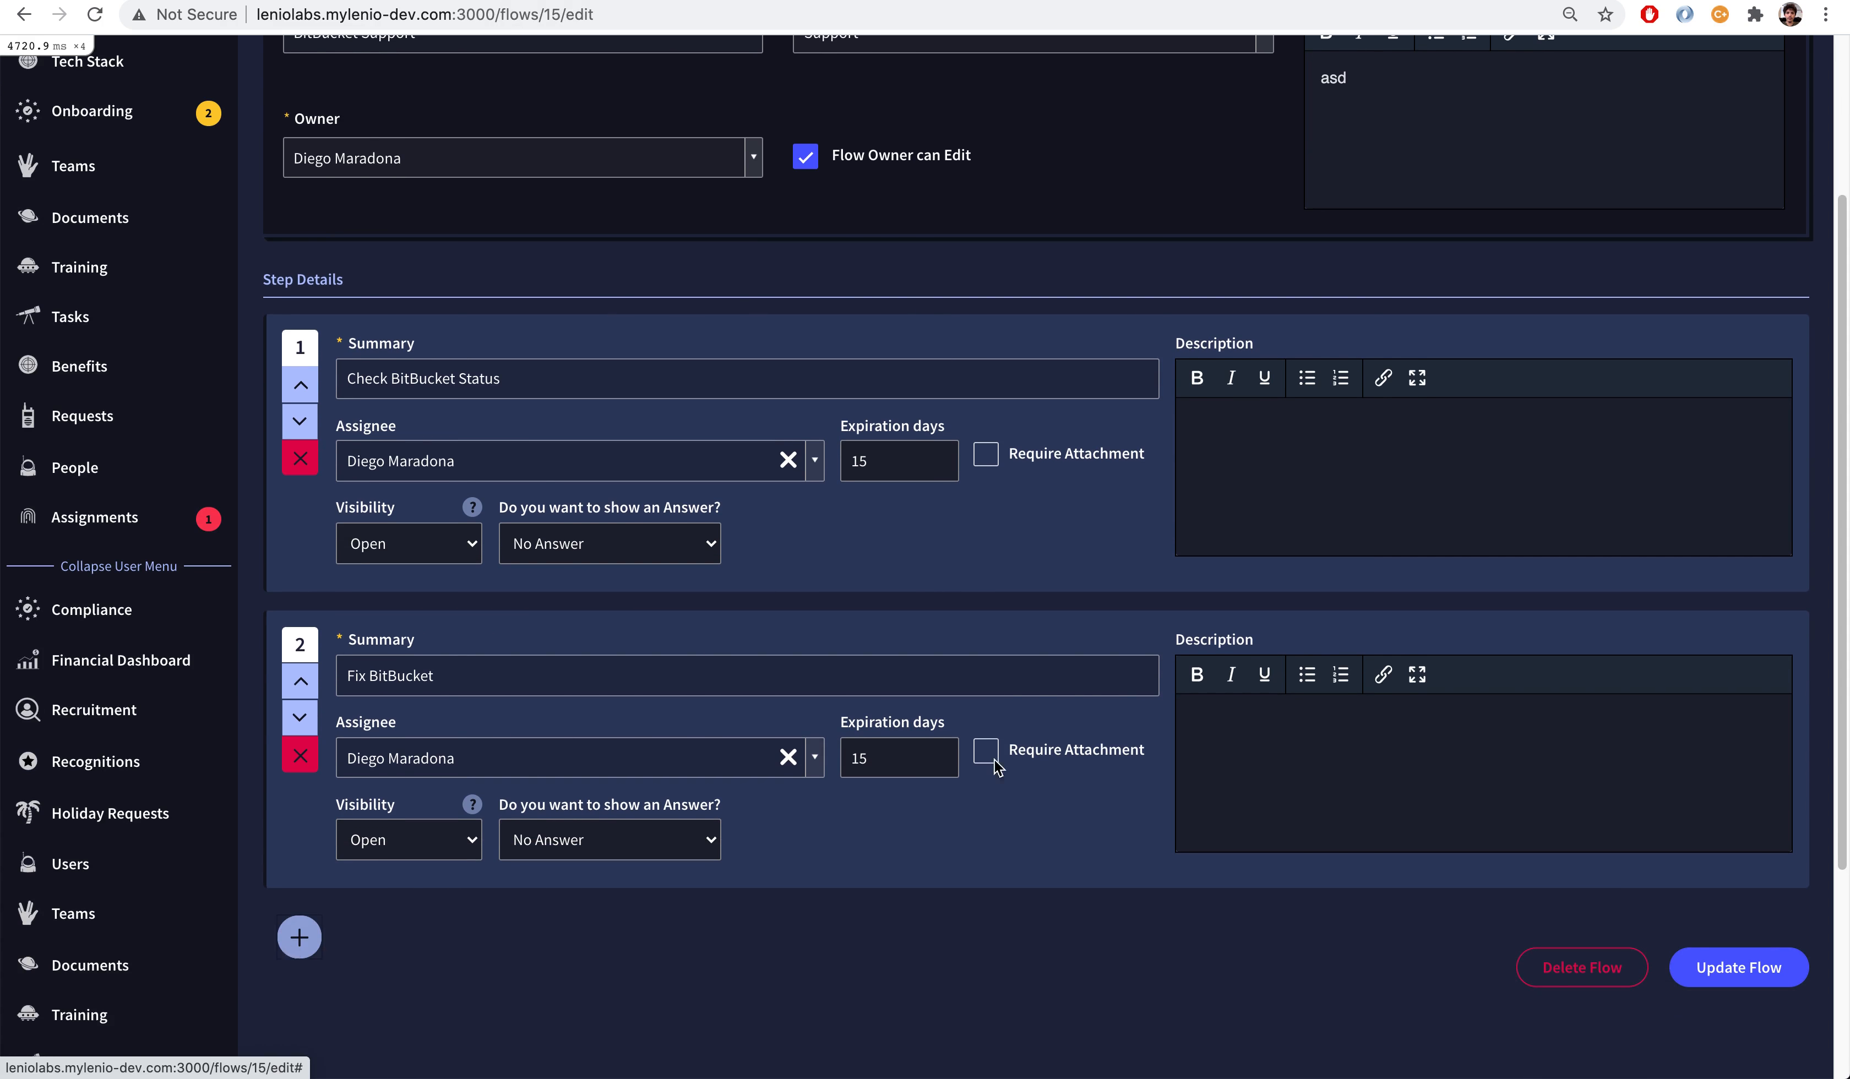
click(792, 735)
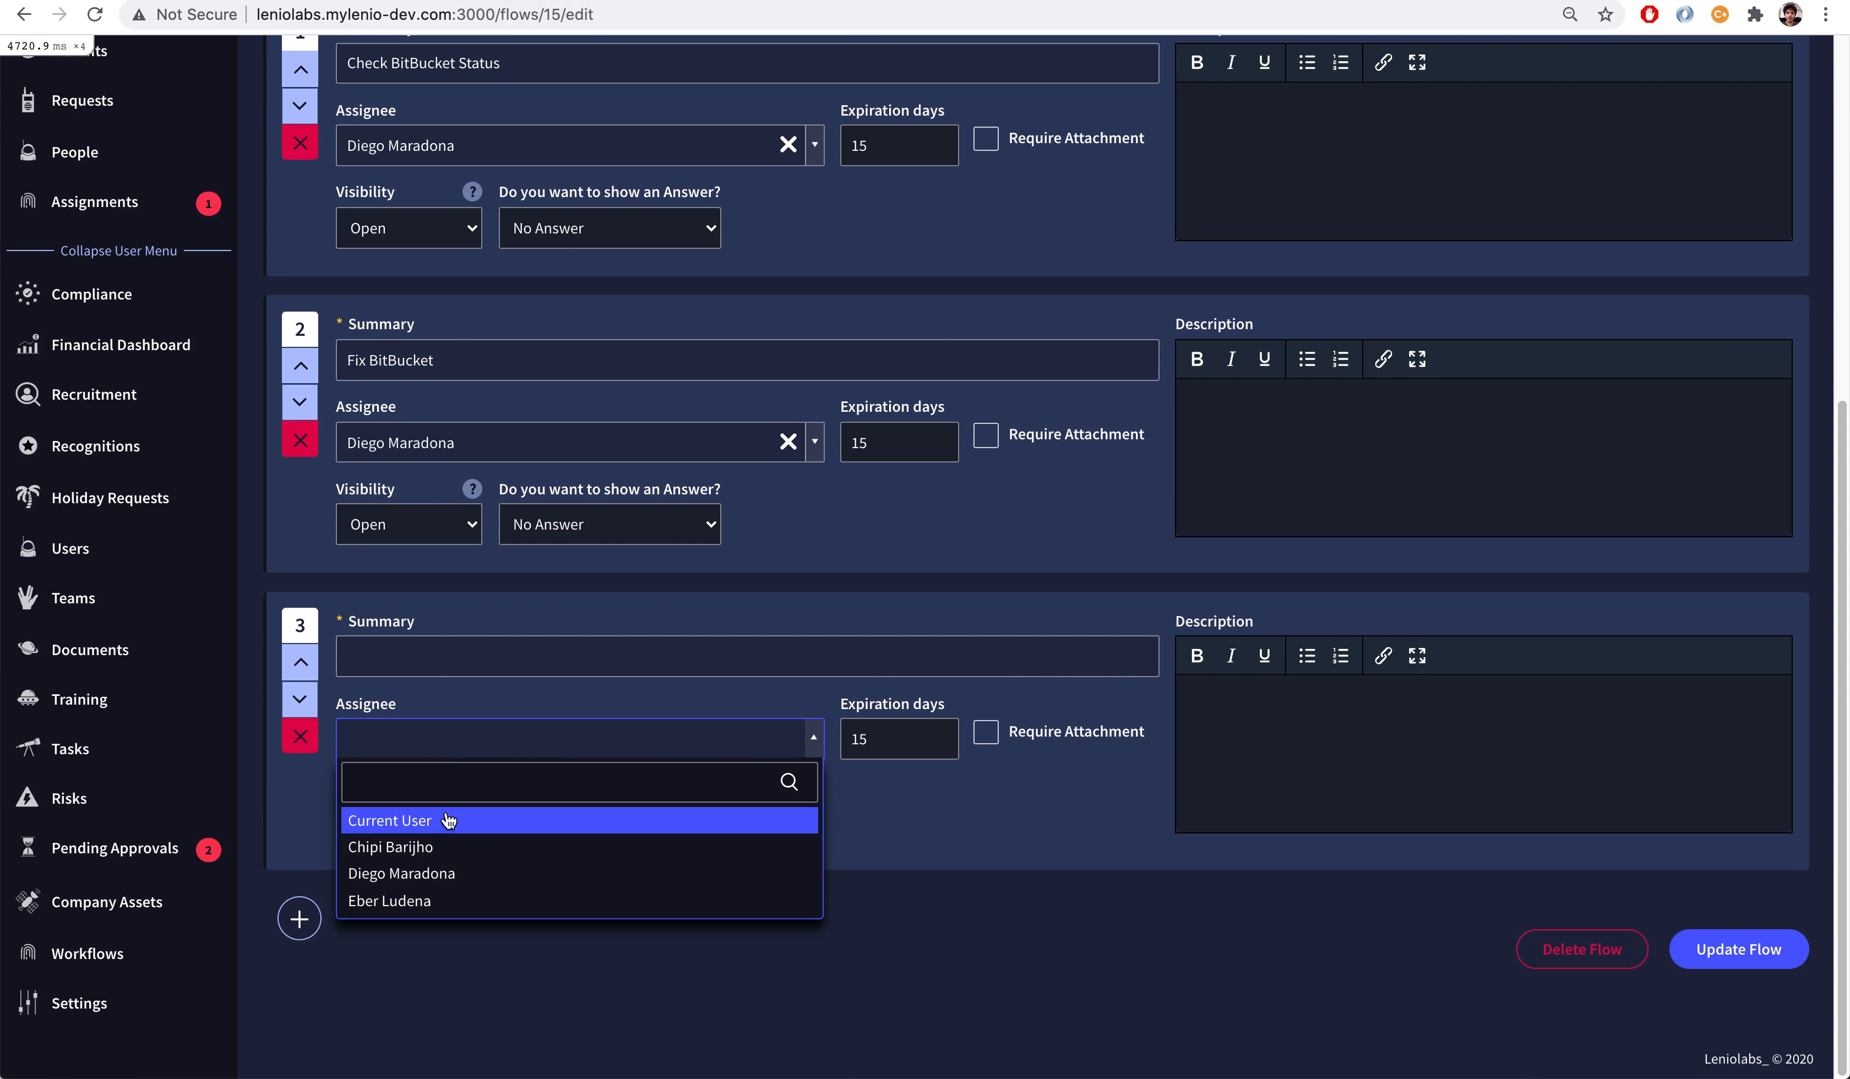
click(404, 827)
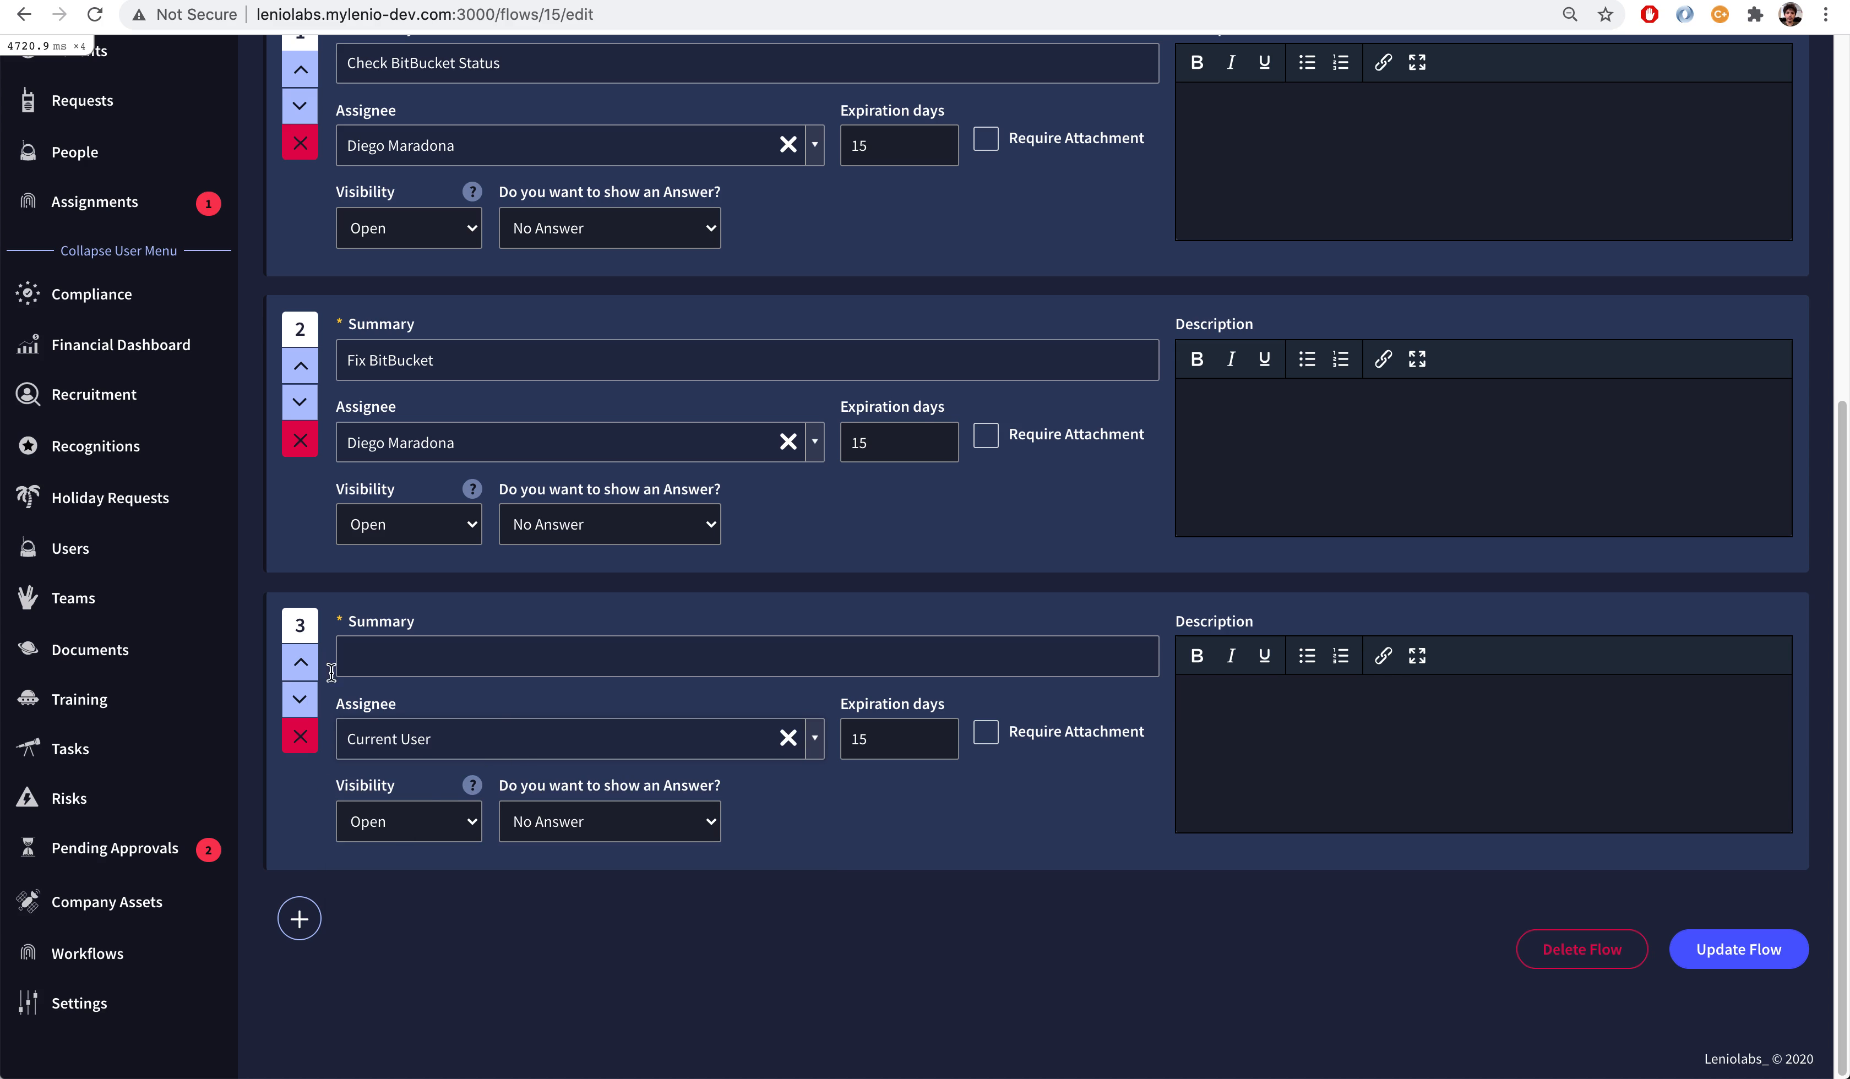
click(443, 655)
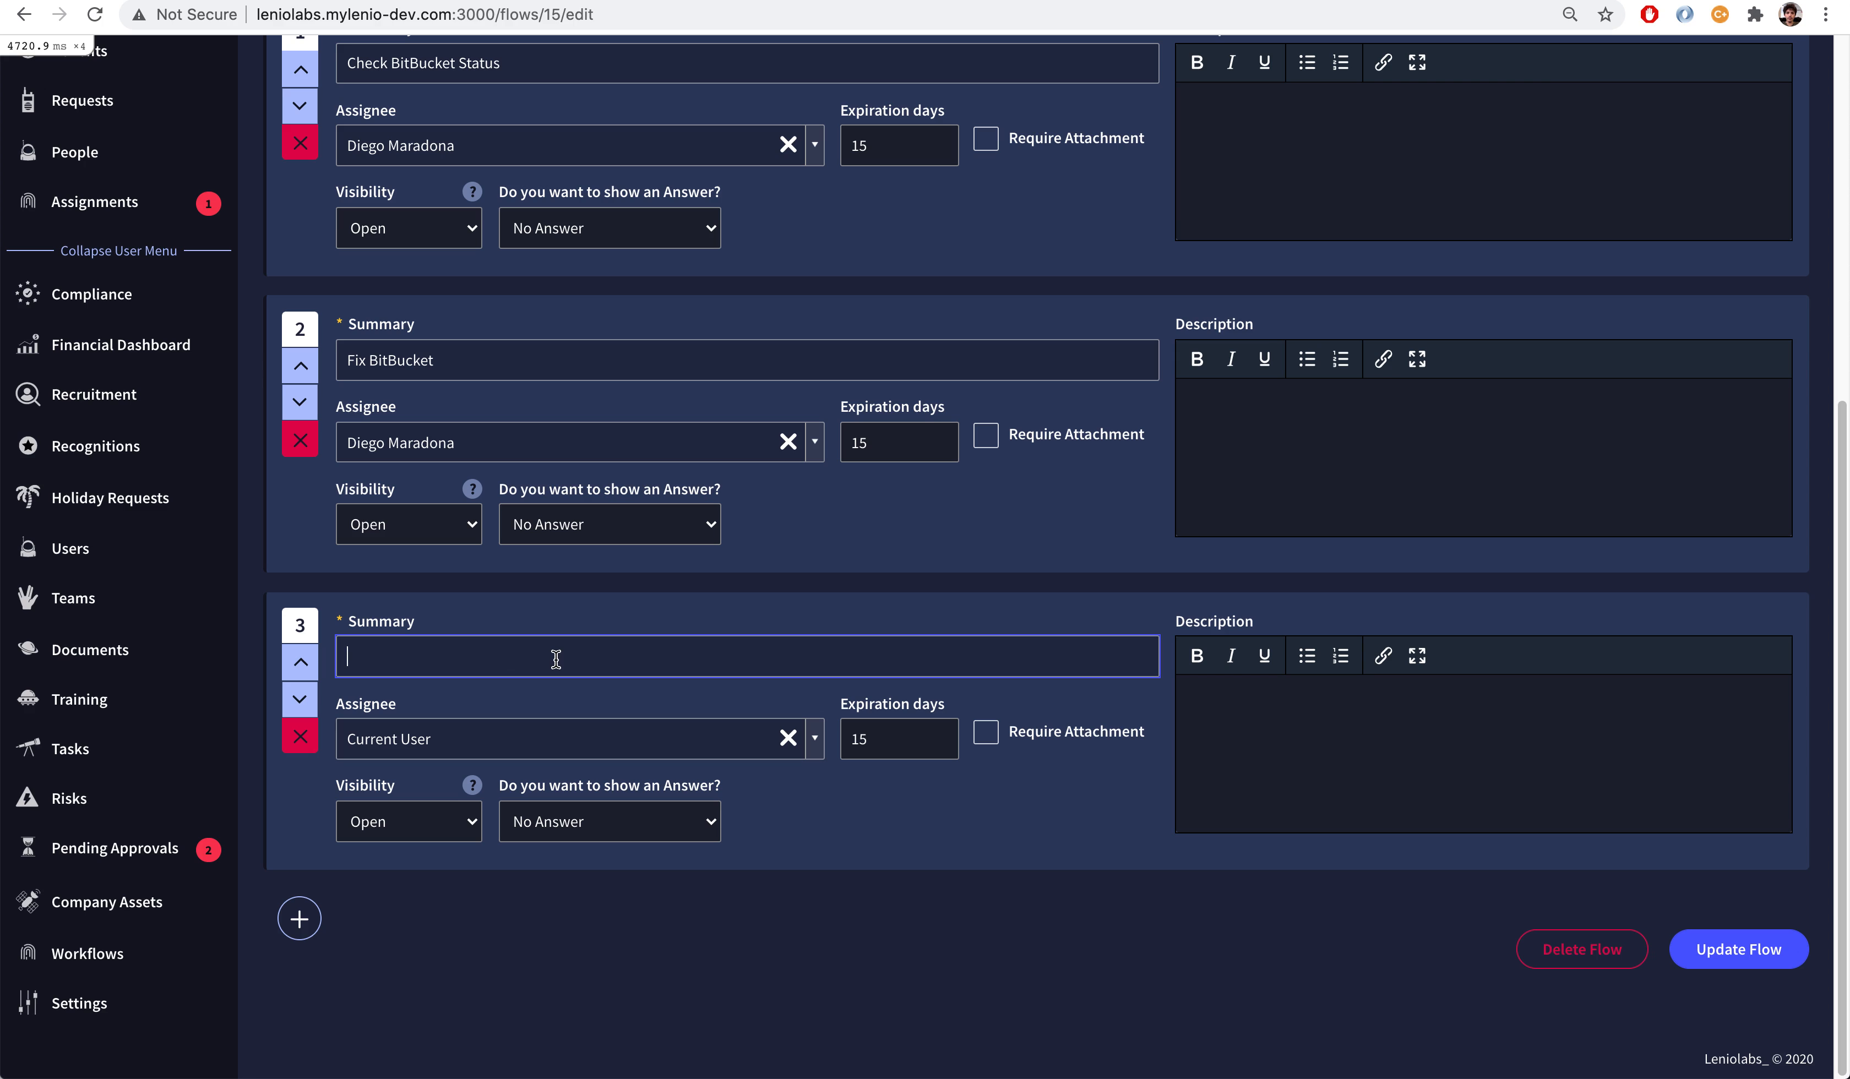
text(Add credentials to your laptop)
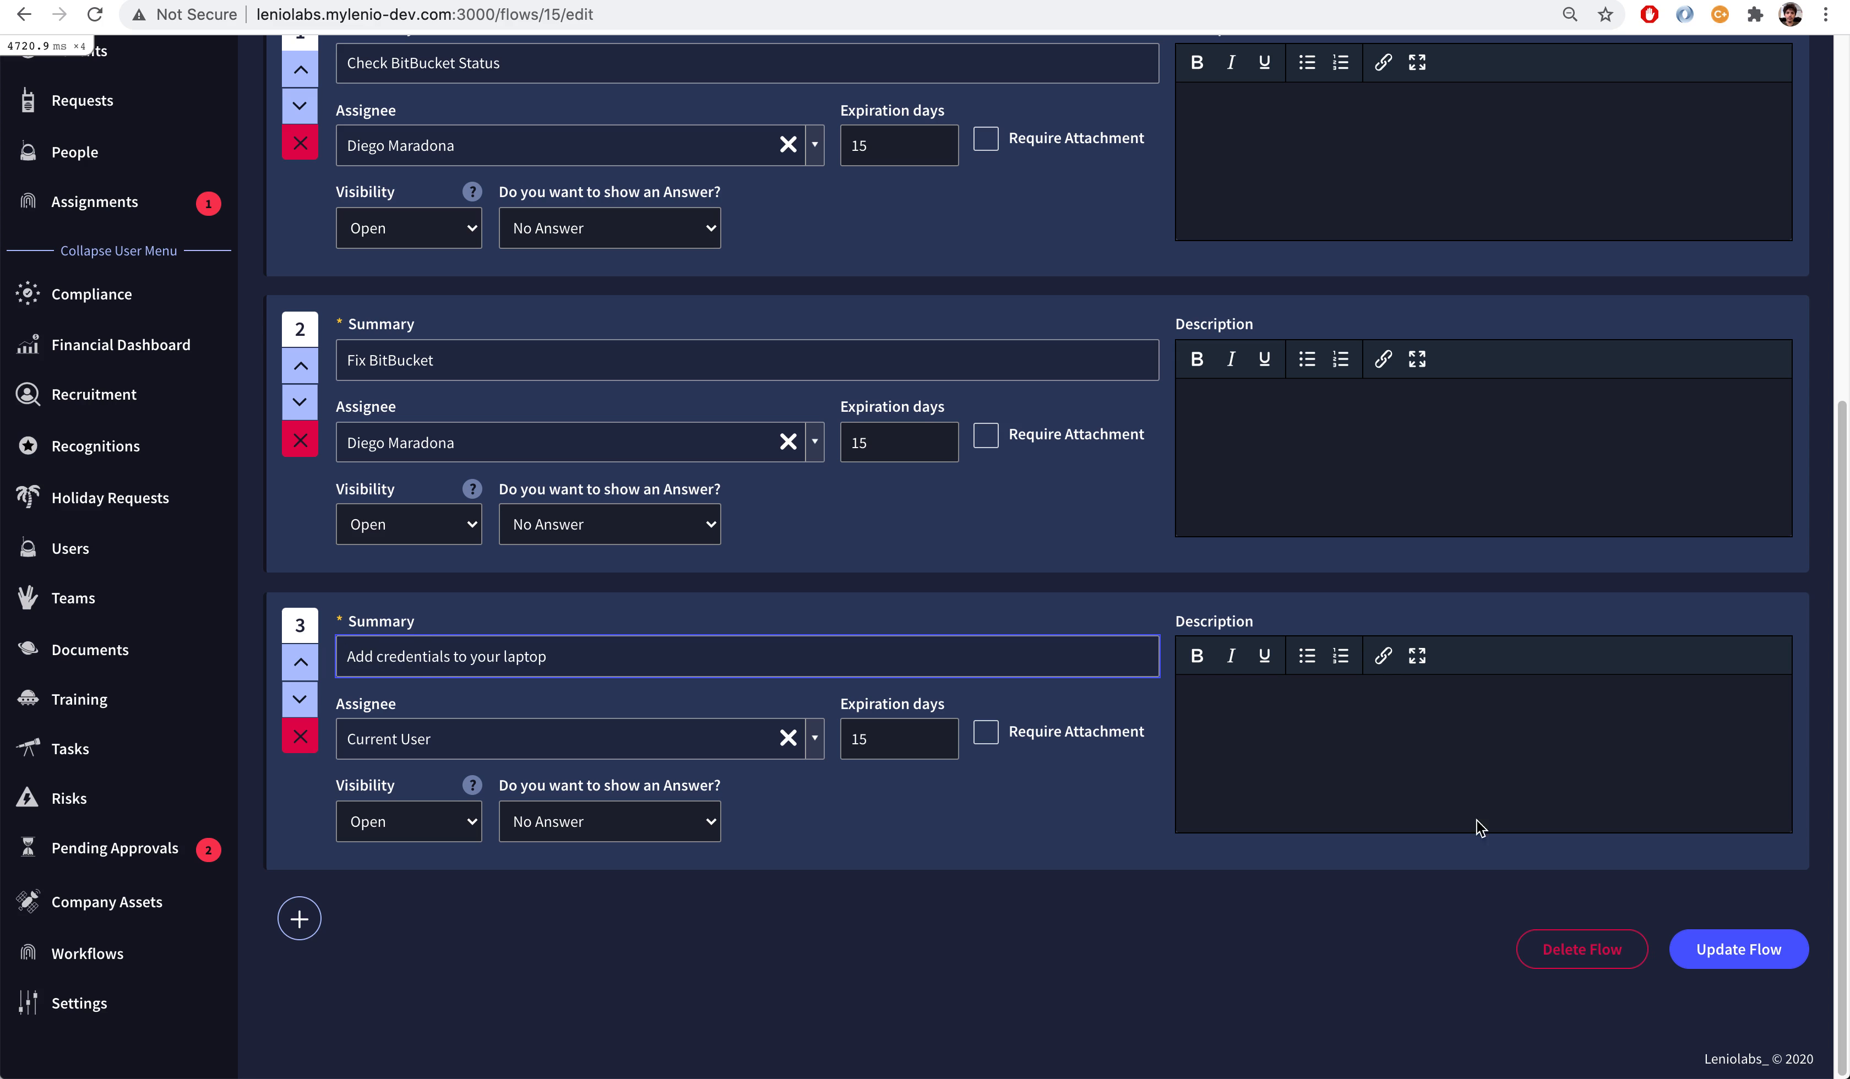
click(1265, 741)
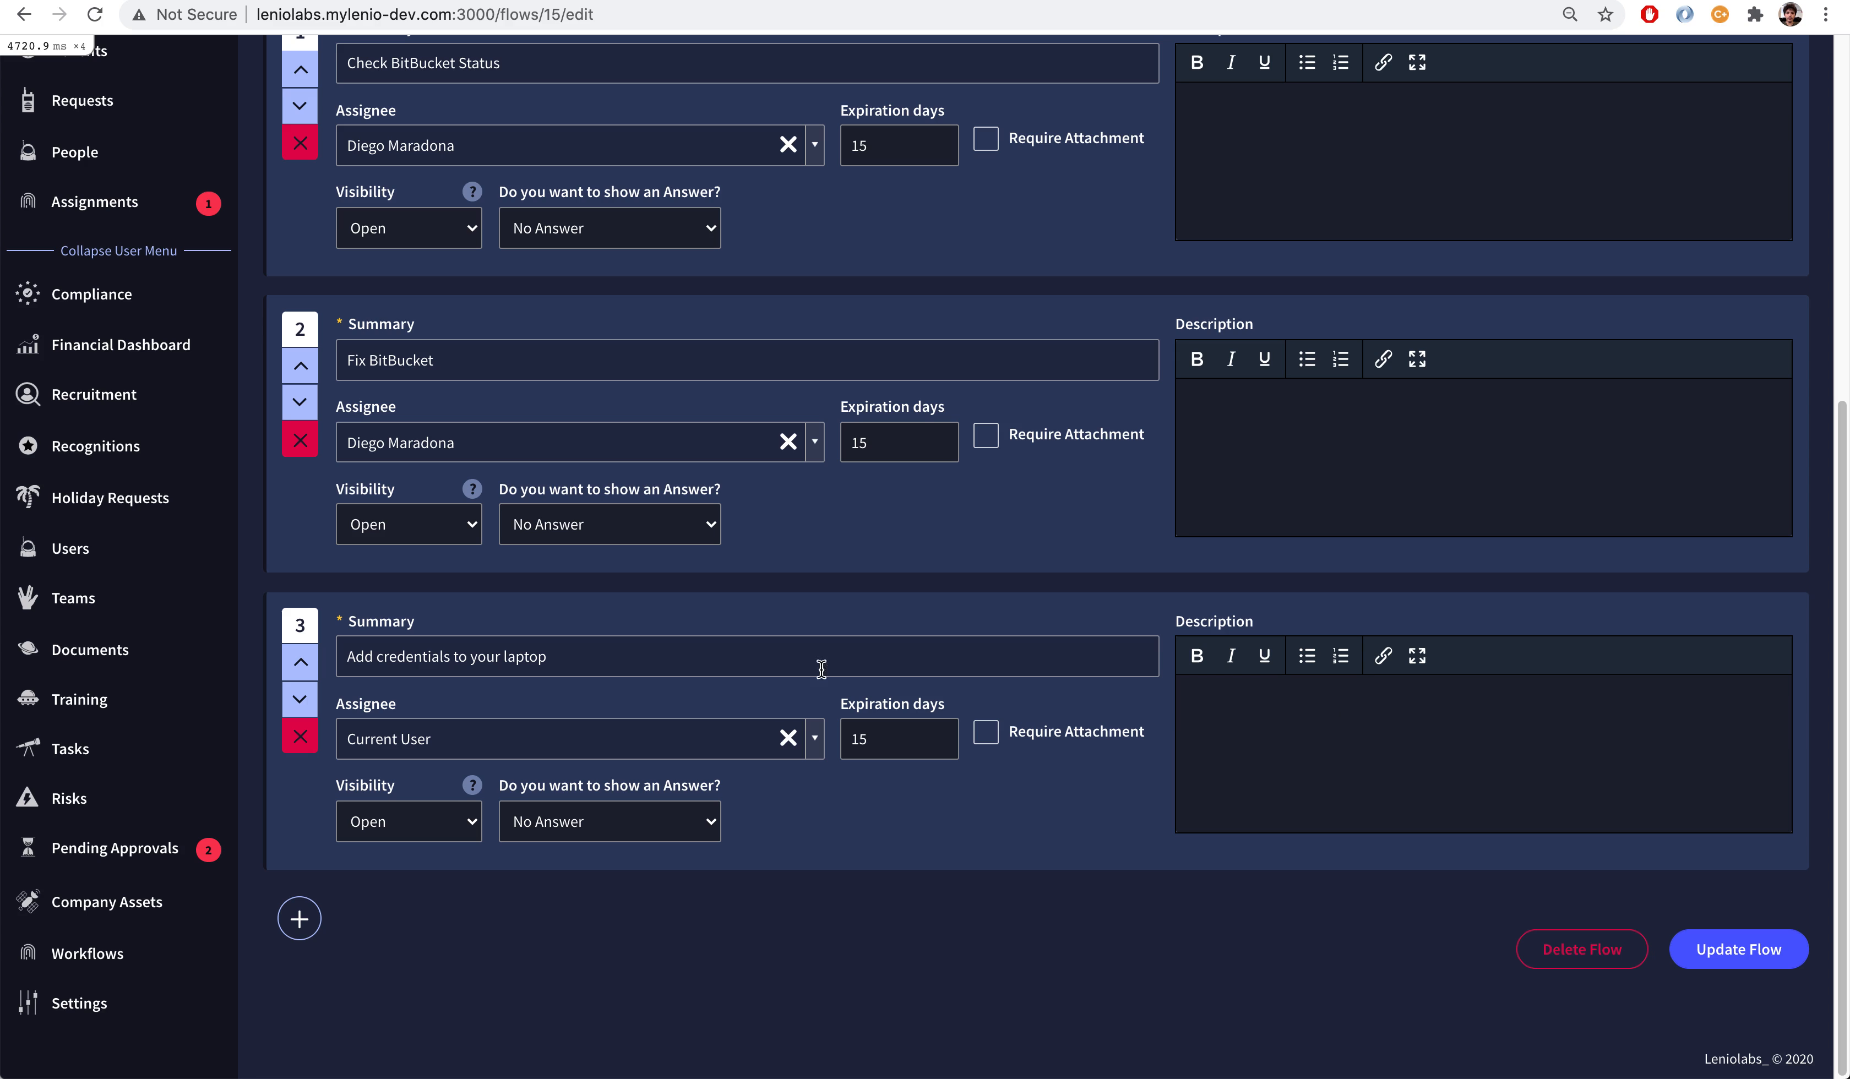